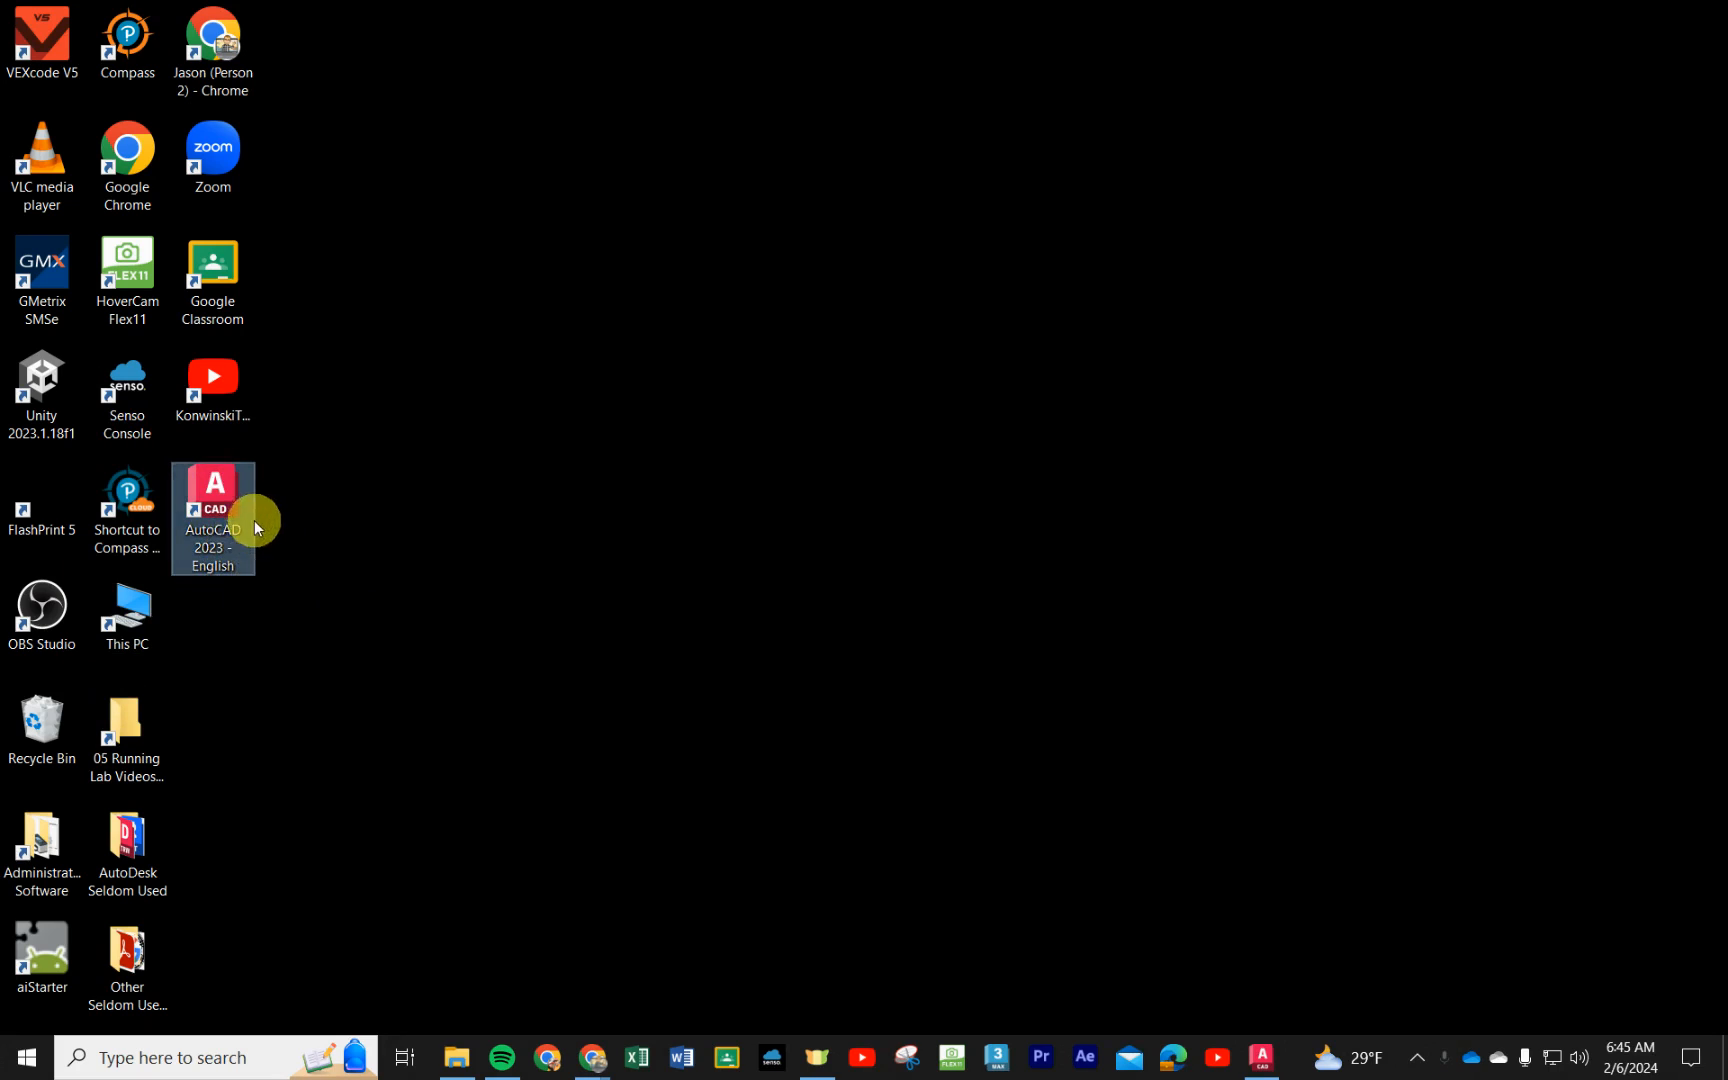
# - Launch AutoCAD 2023 and create a new blank drawing
pyautogui.doubleClick(209, 493)
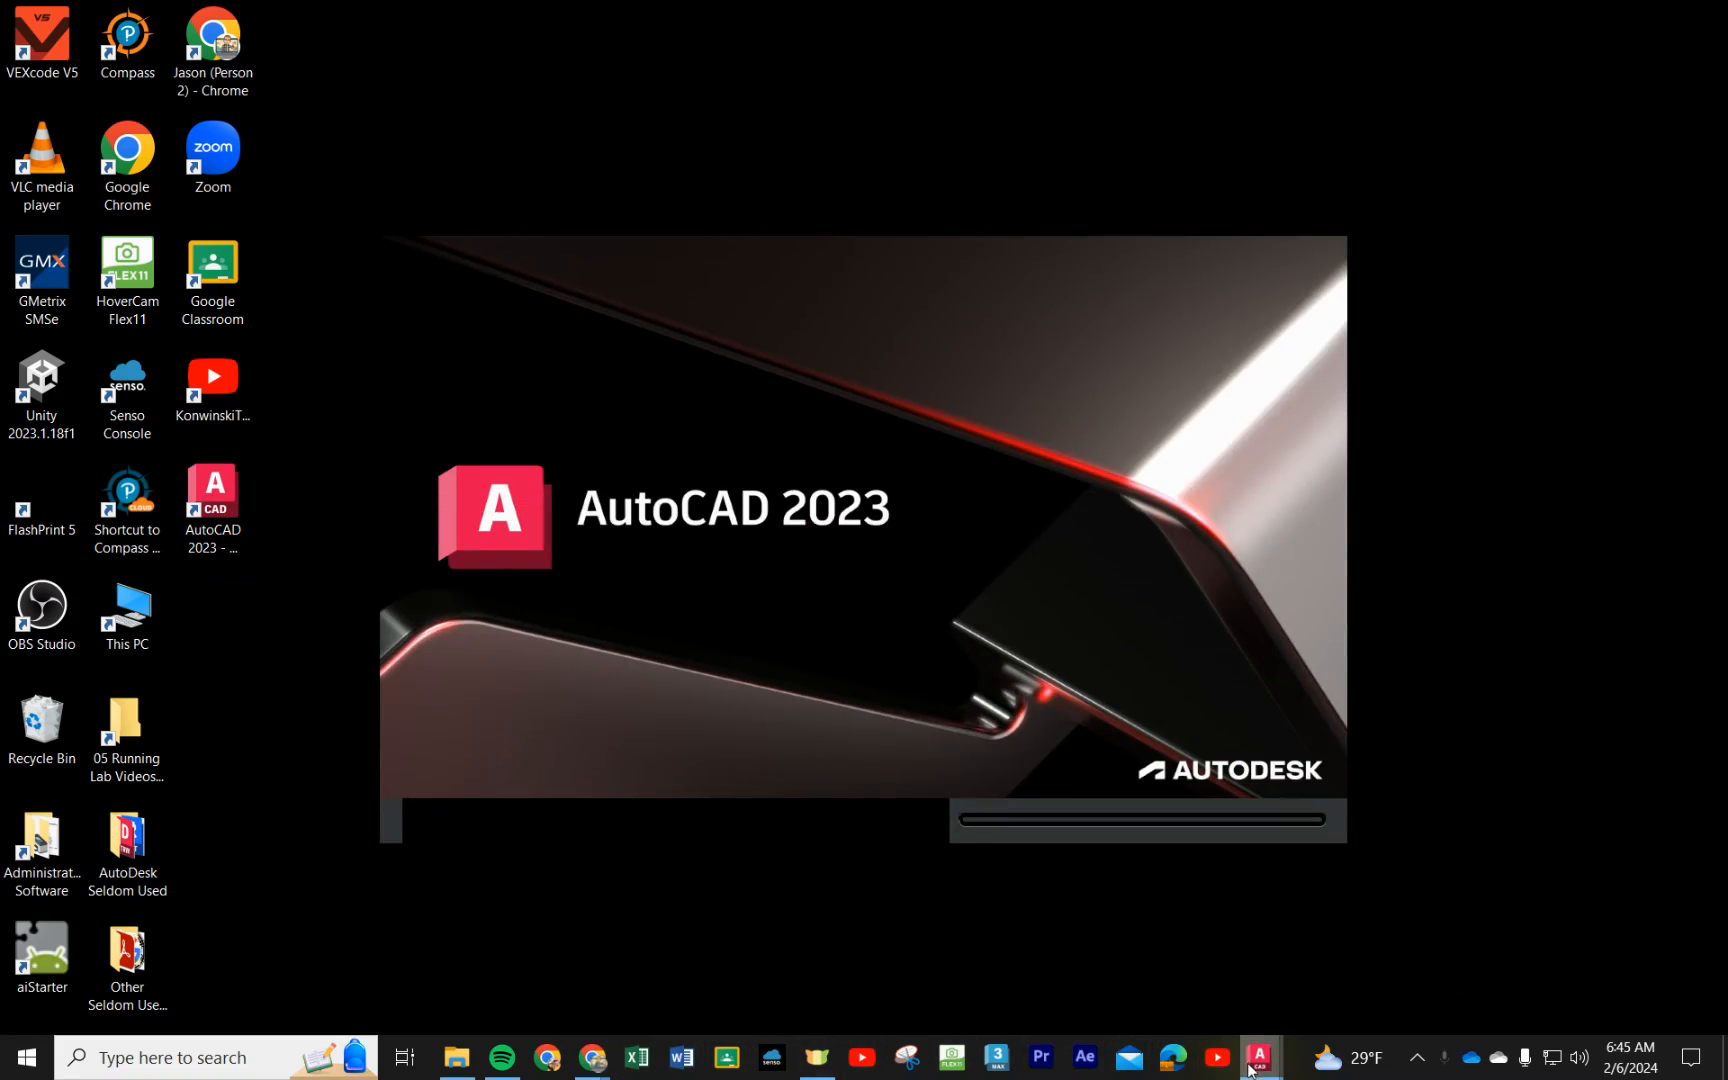
pyautogui.moveTo(1266, 1070)
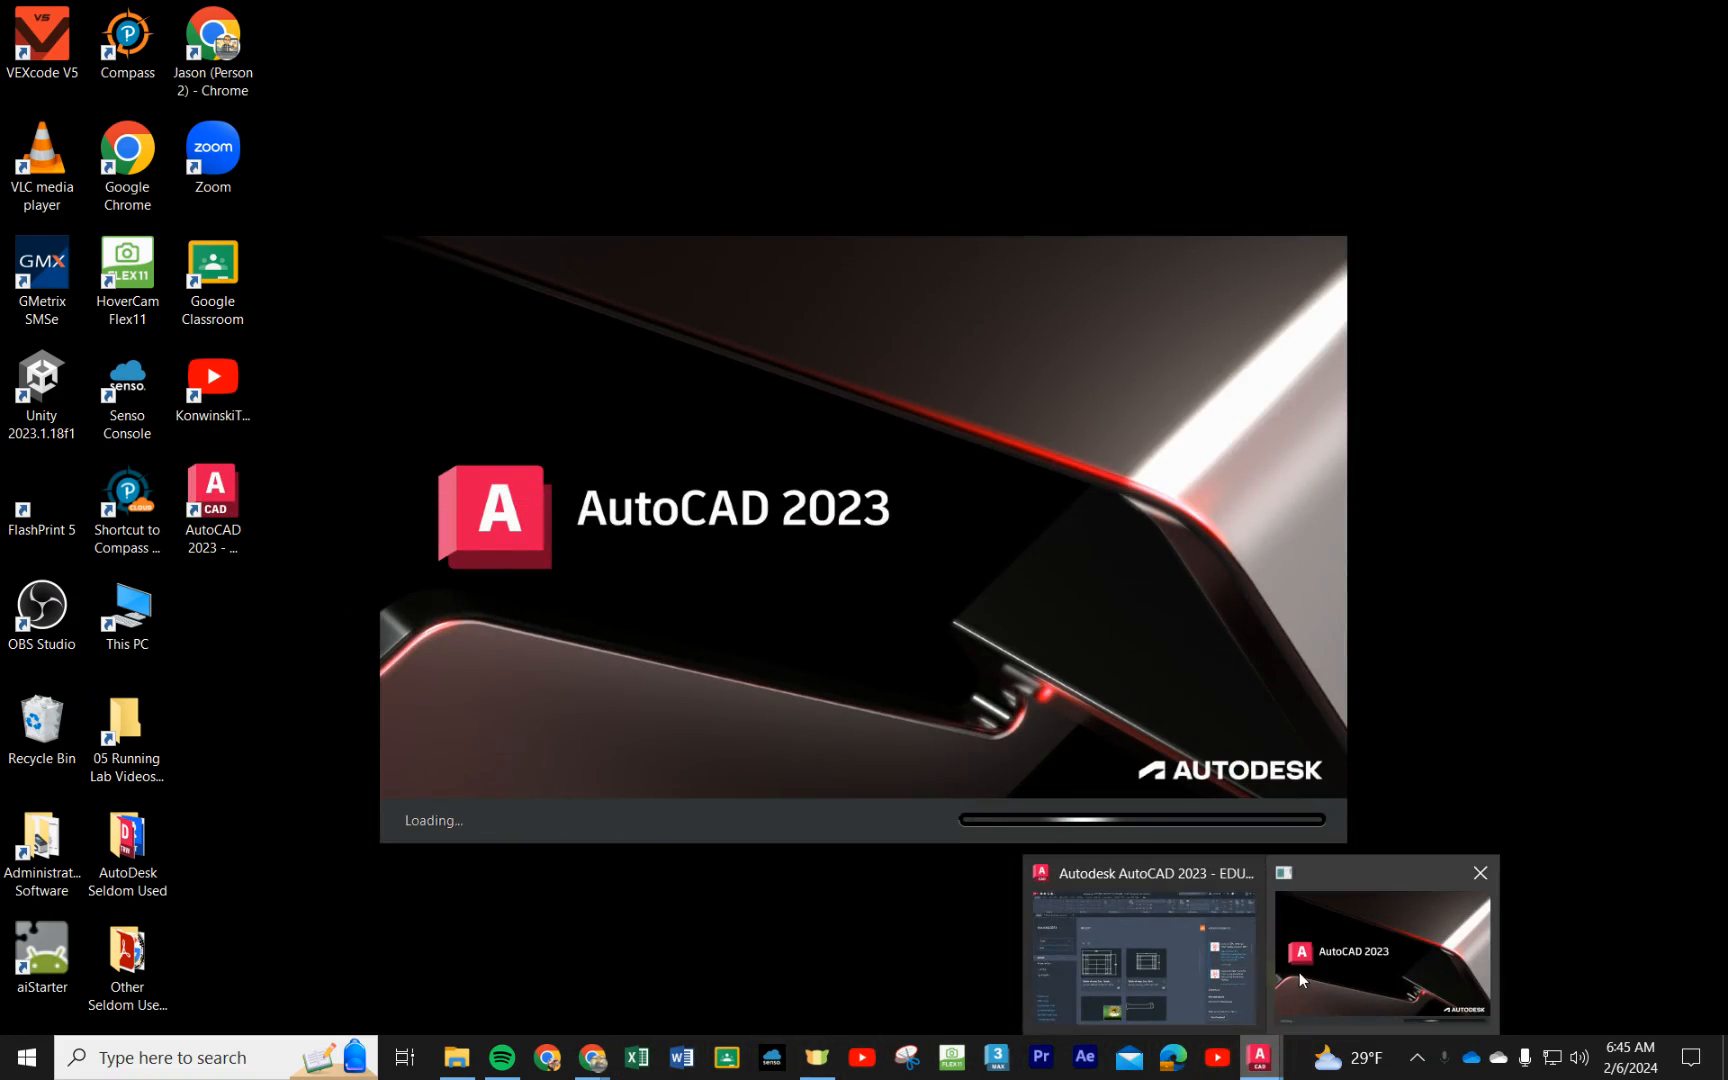
pyautogui.click(1173, 976)
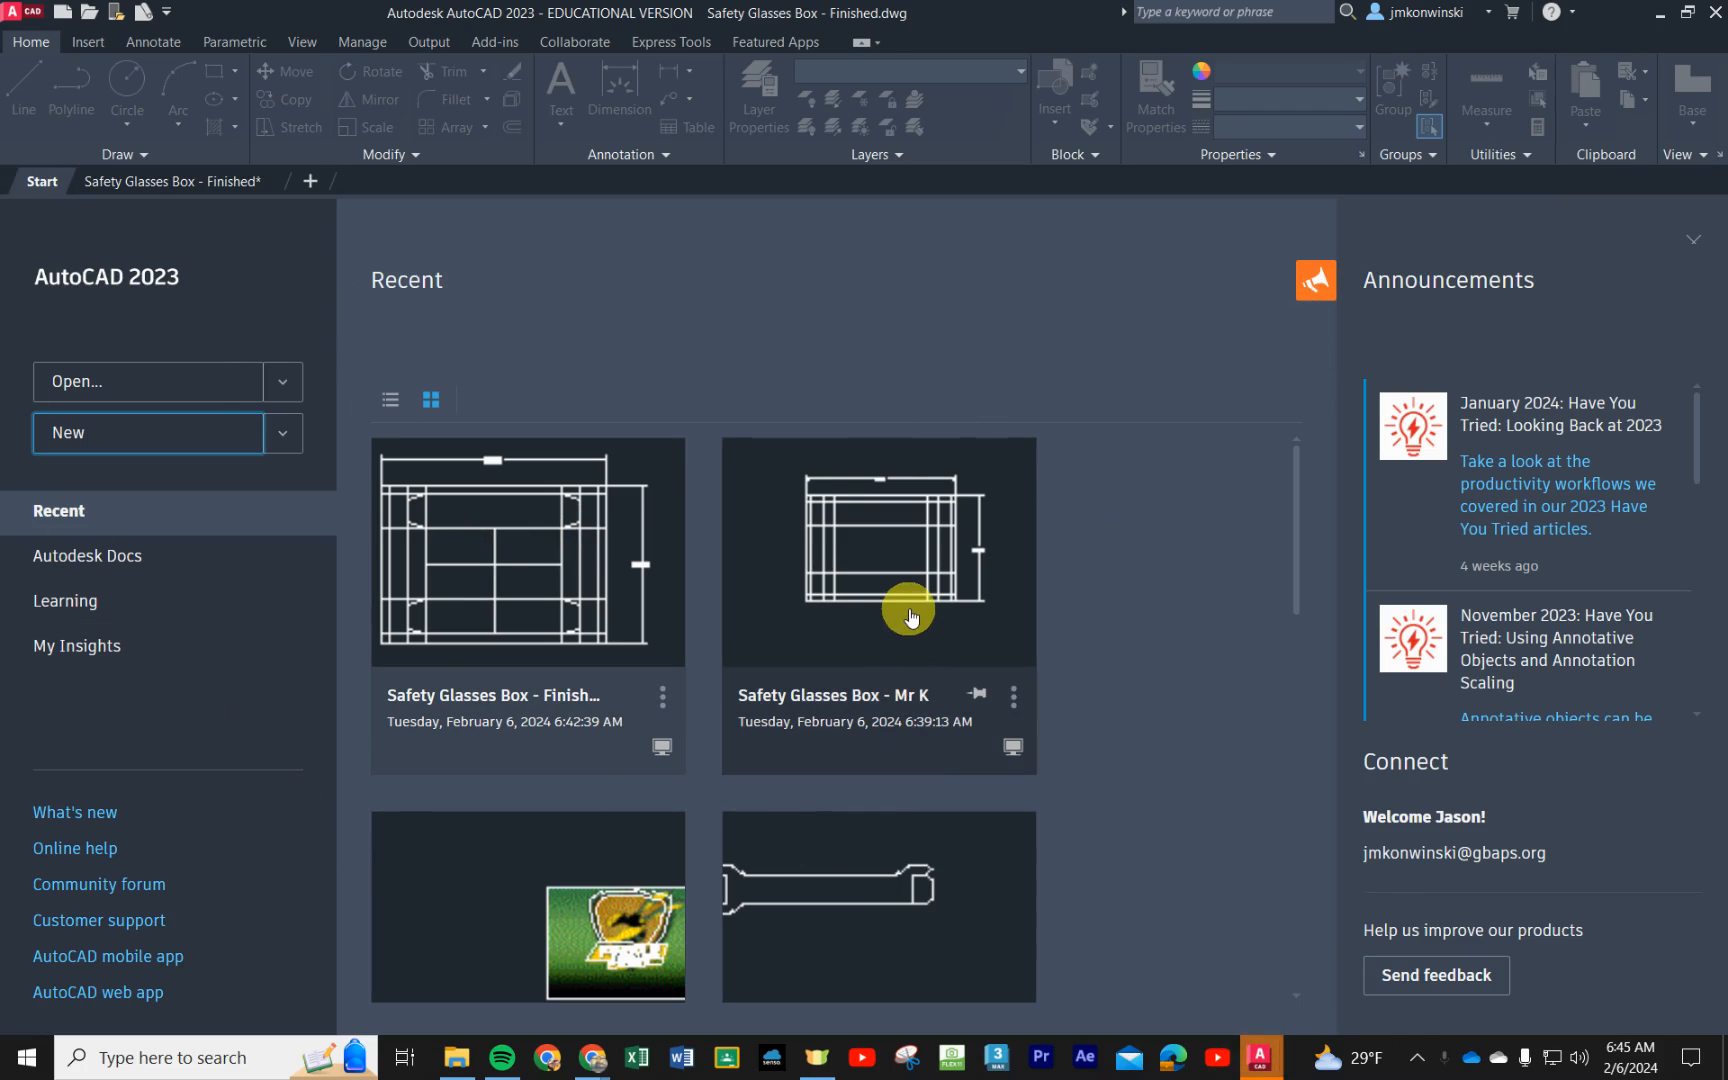
pyautogui.click(100, 440)
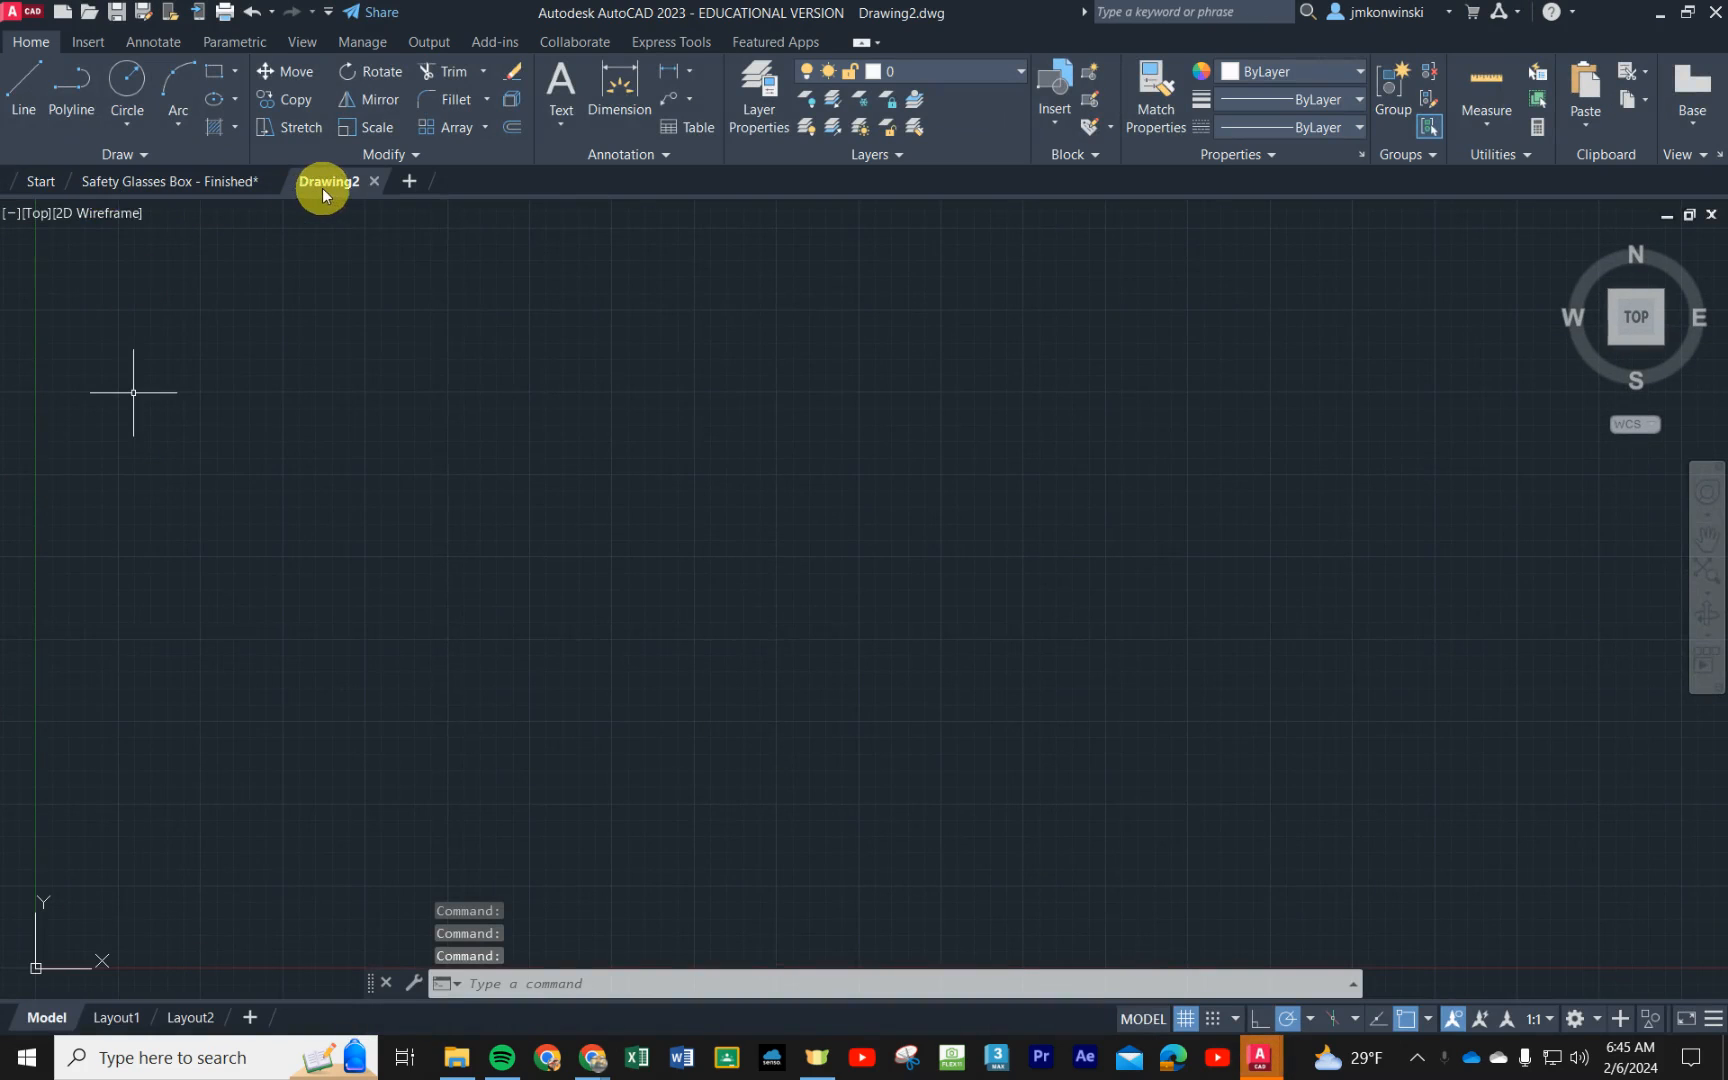
pyautogui.moveTo(331, 185)
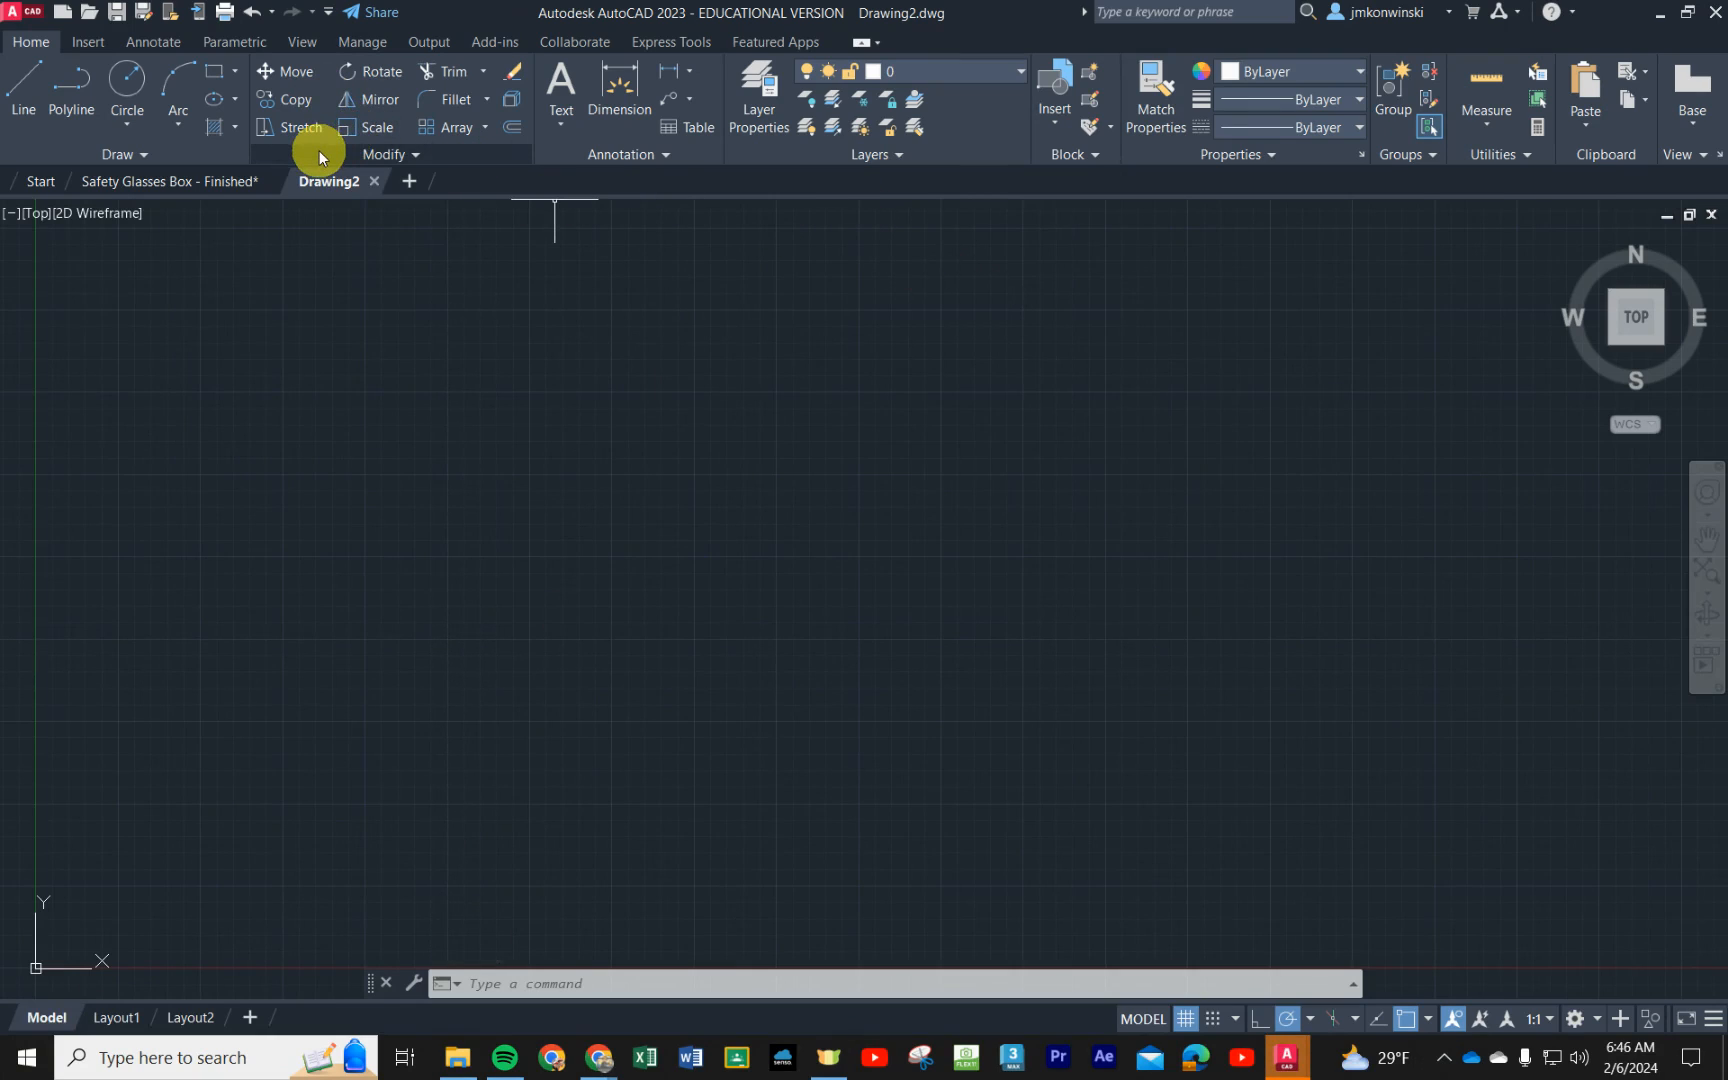
# - Look over the finished Safety Glasses Box drawing and return to the blank drawing
pyautogui.click(193, 186)
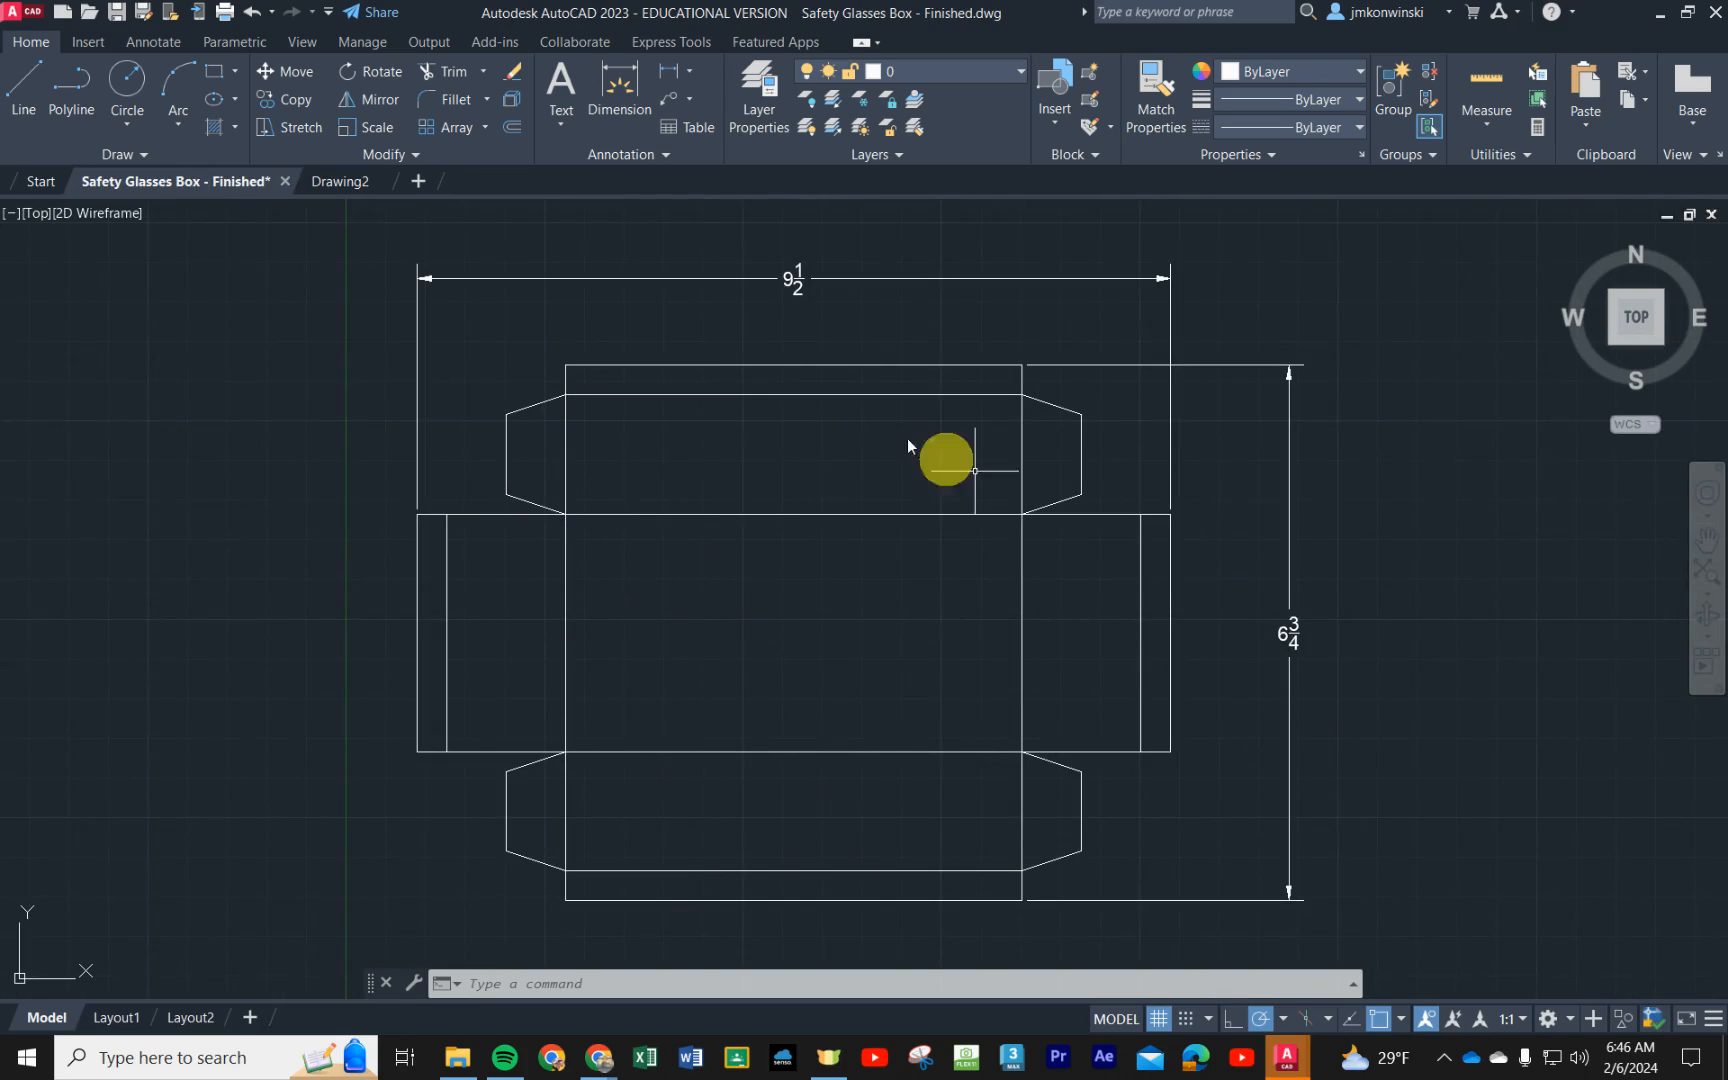
pyautogui.click(332, 185)
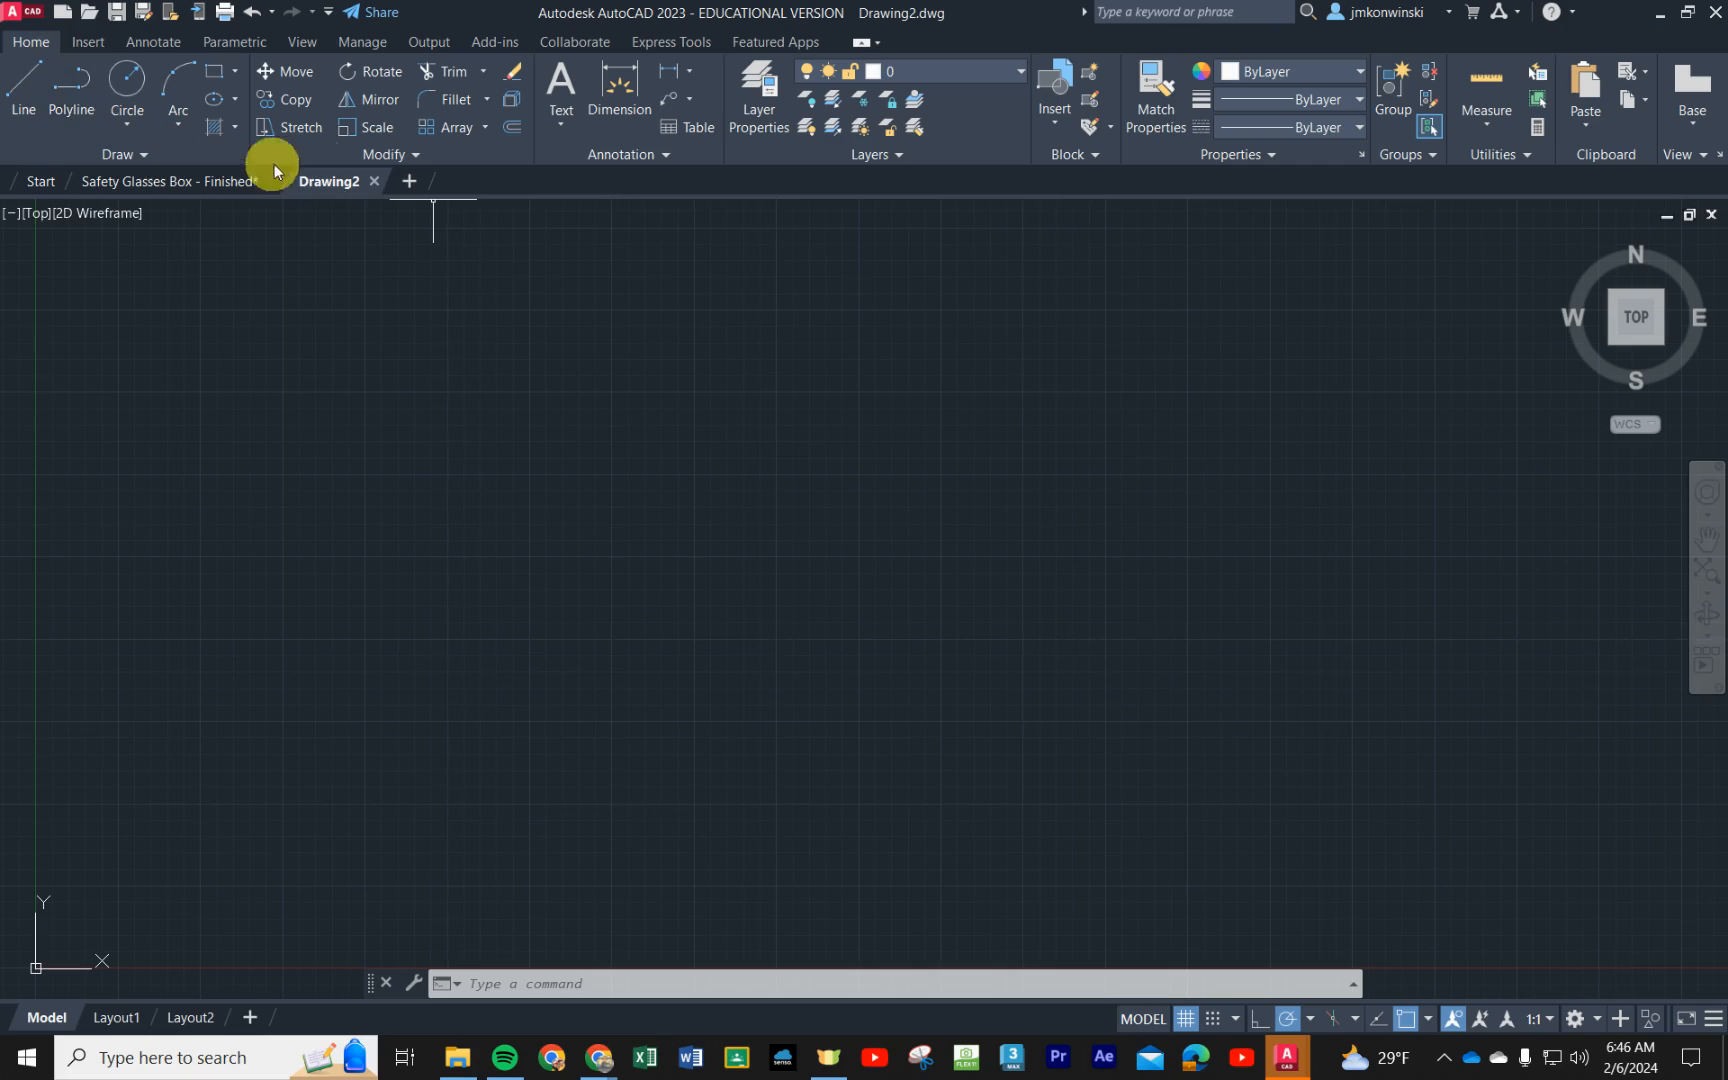
pyautogui.click(85, 42)
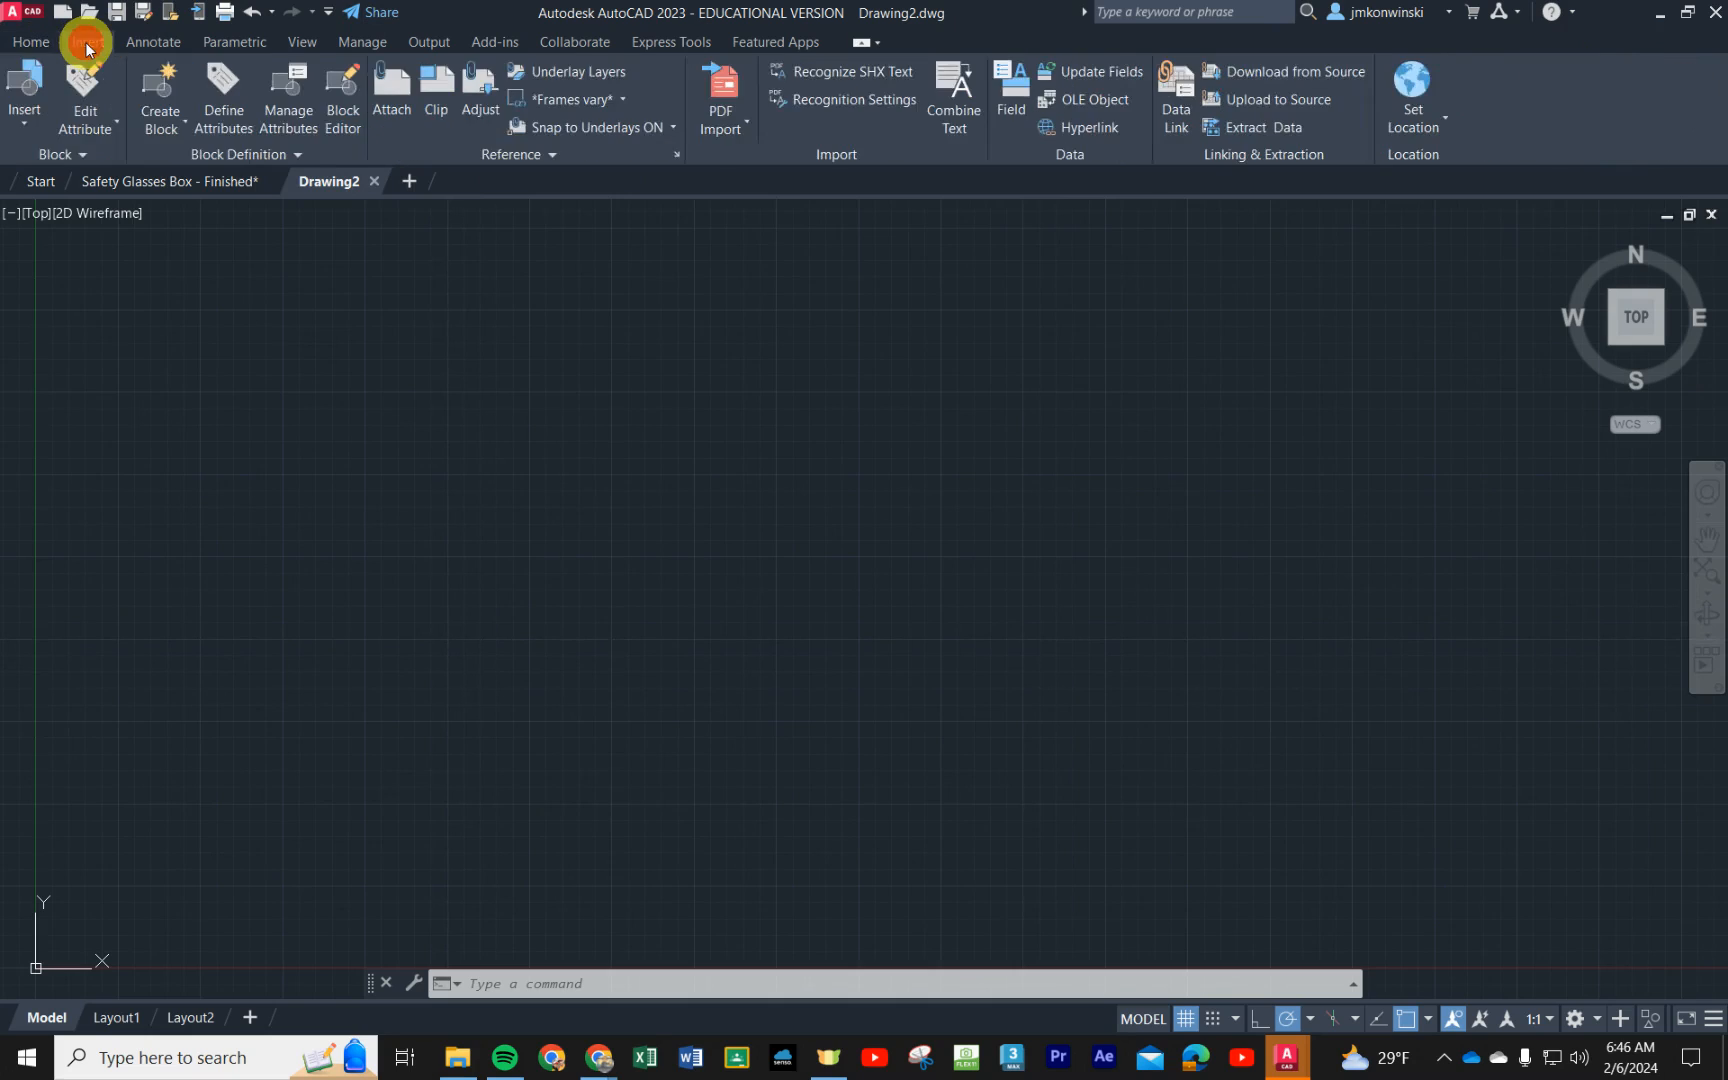
pyautogui.click(153, 42)
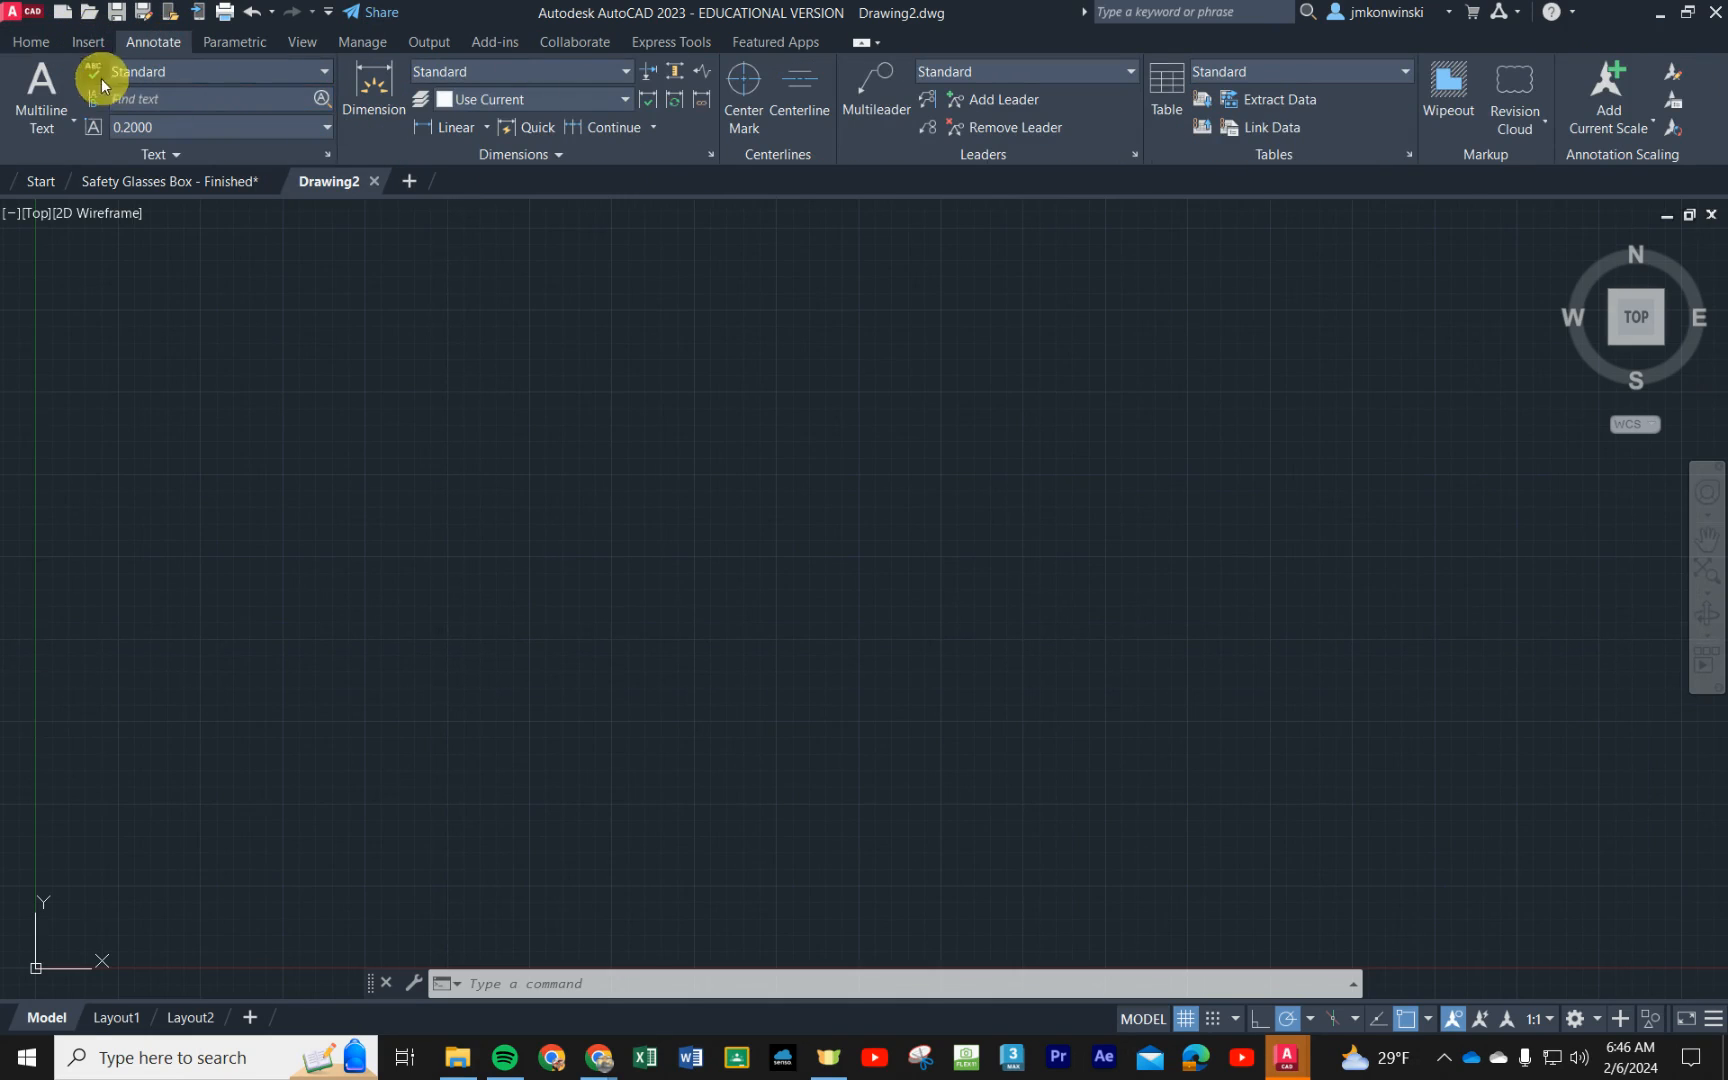
pyautogui.click(33, 46)
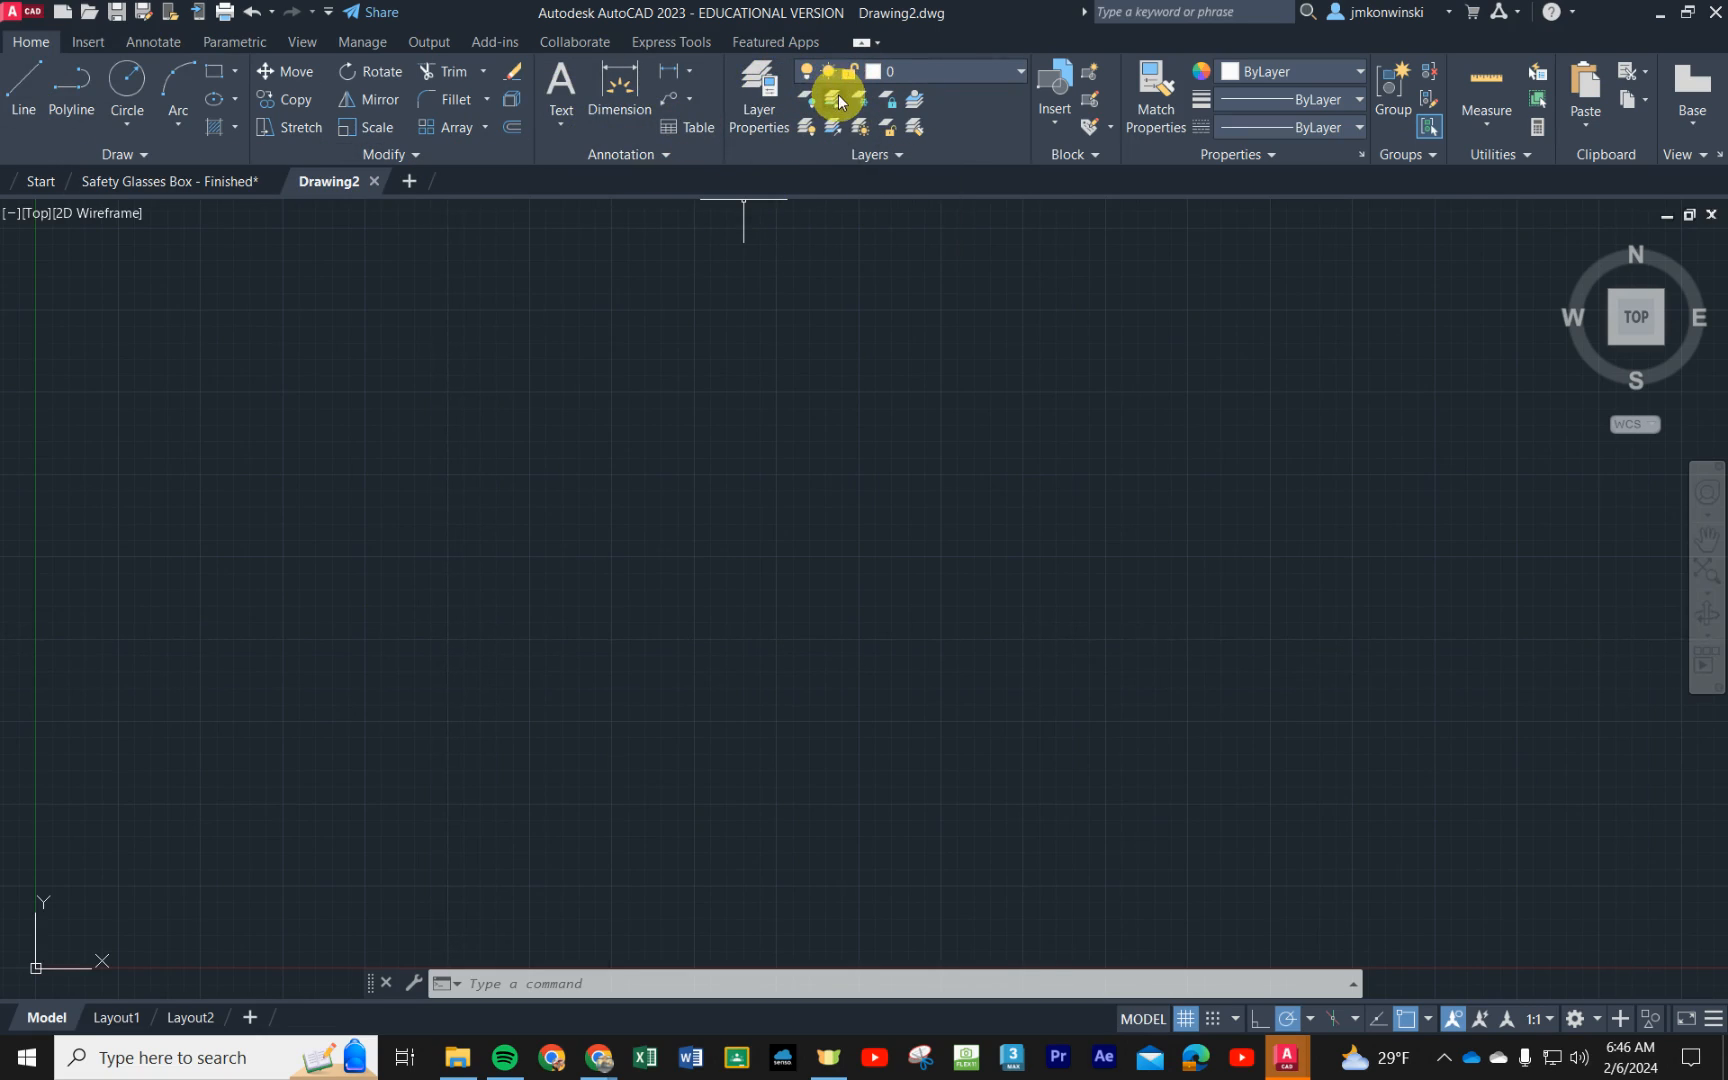
pyautogui.click(104, 80)
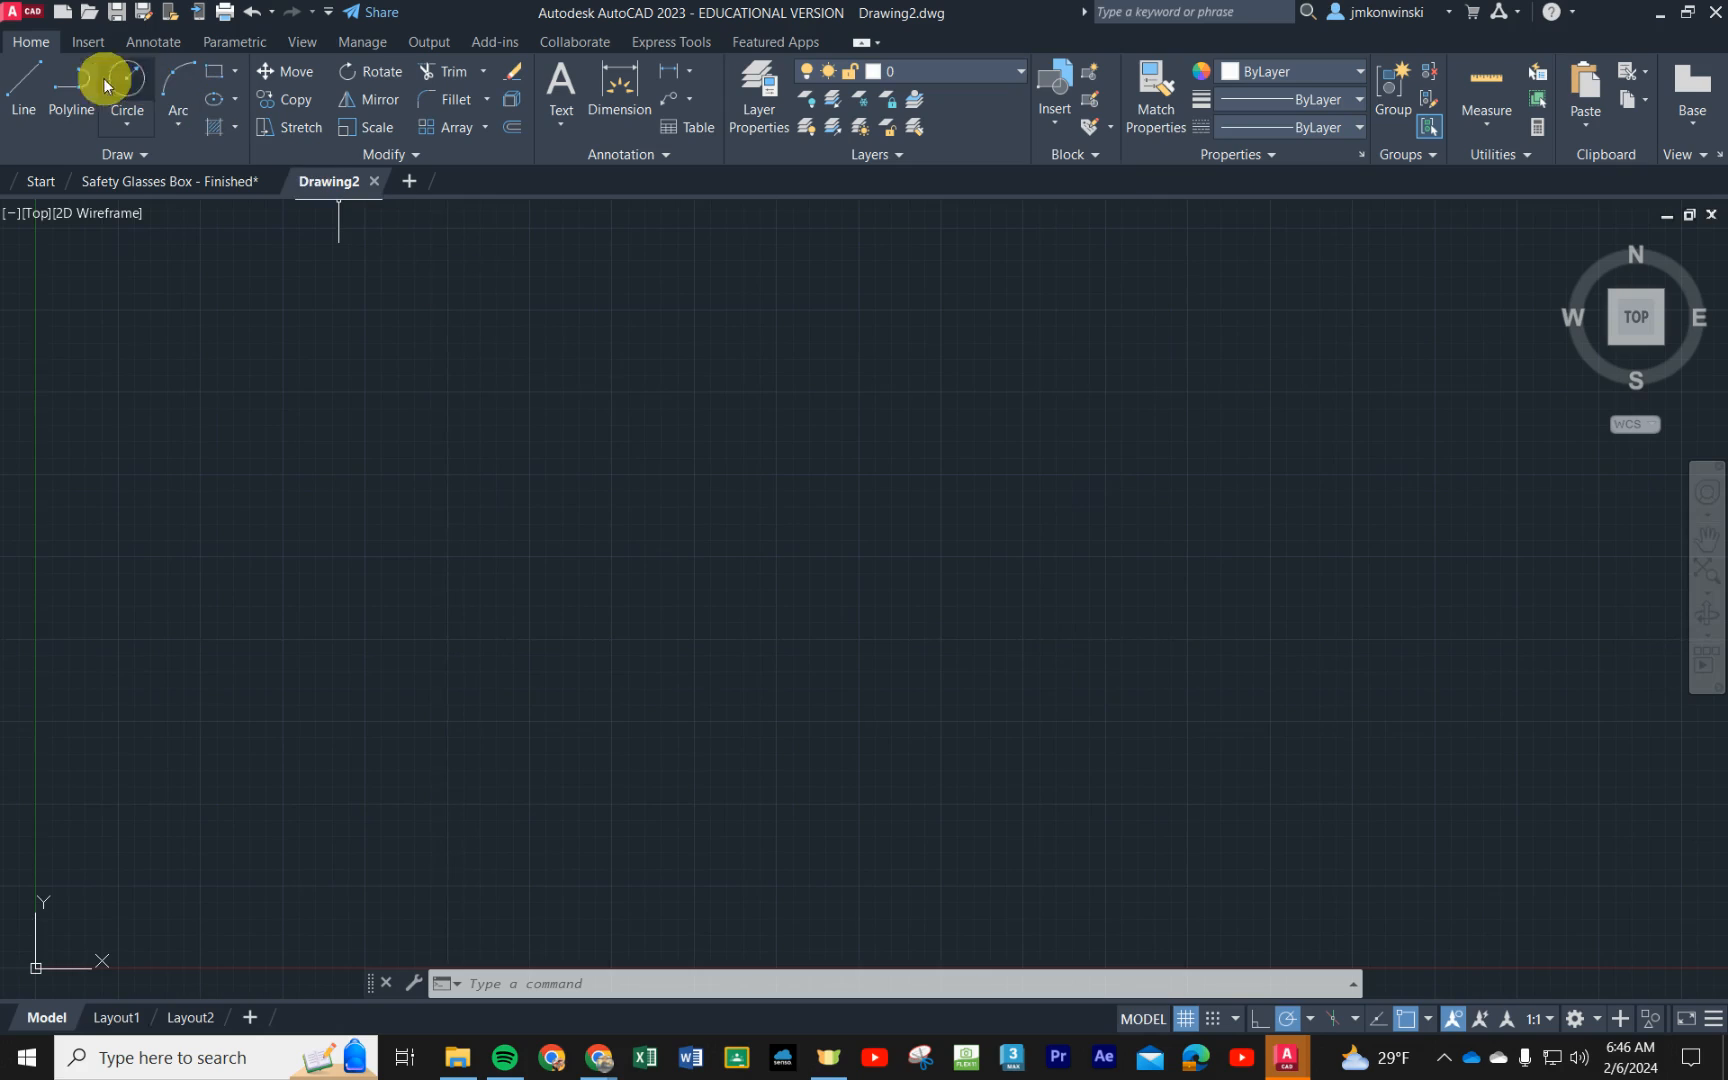
pyautogui.click(28, 100)
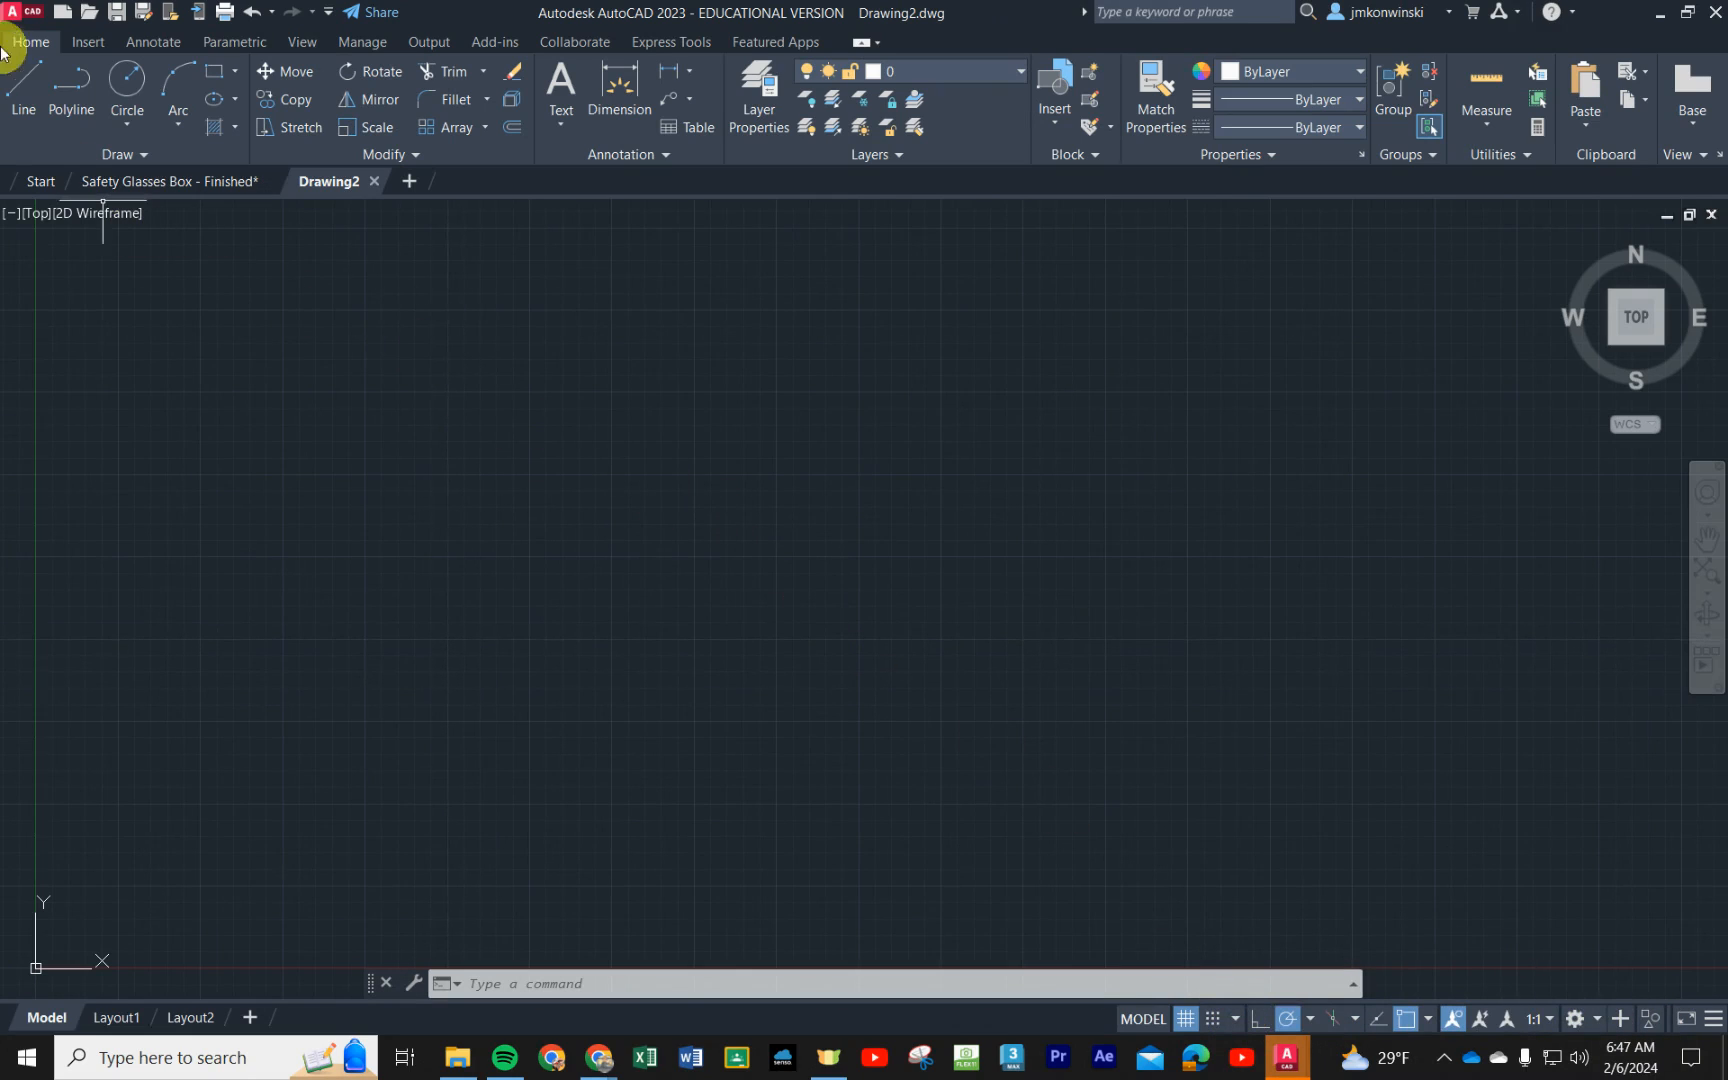
# - Draw an open chain of five connected practice segments with the Line command and end the command
pyautogui.click(24, 78)
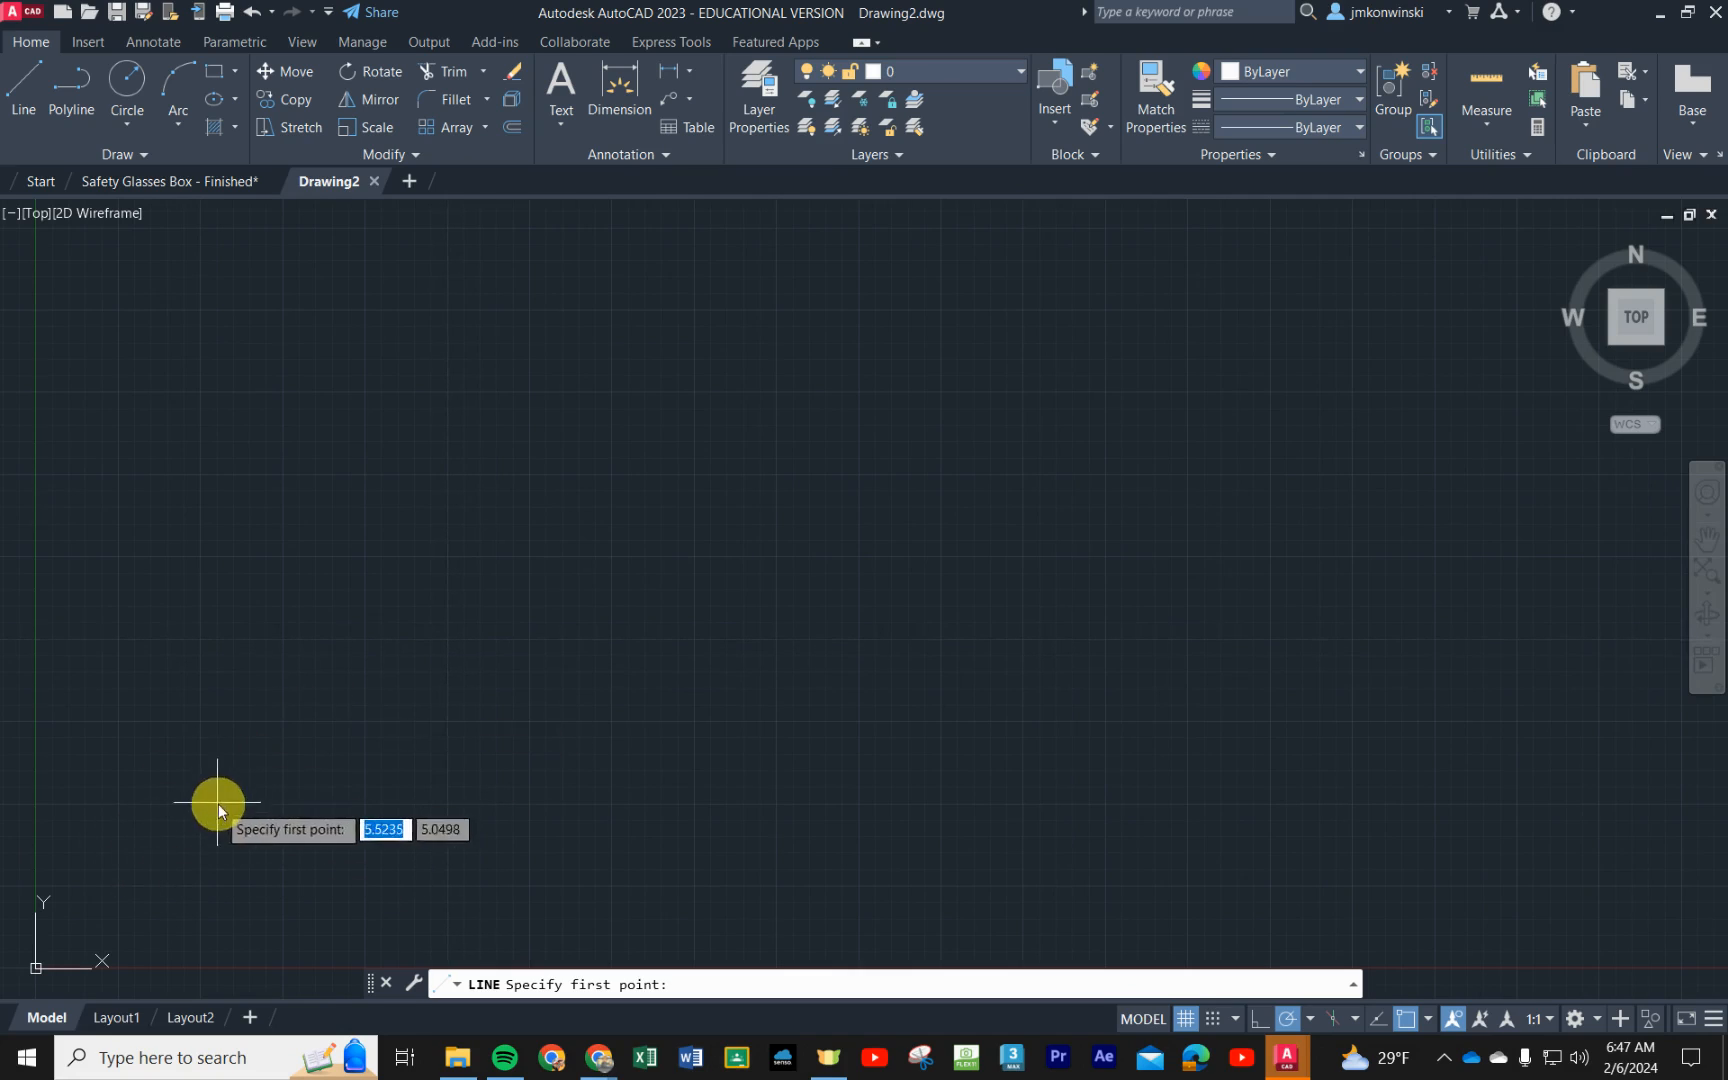
pyautogui.click(148, 811)
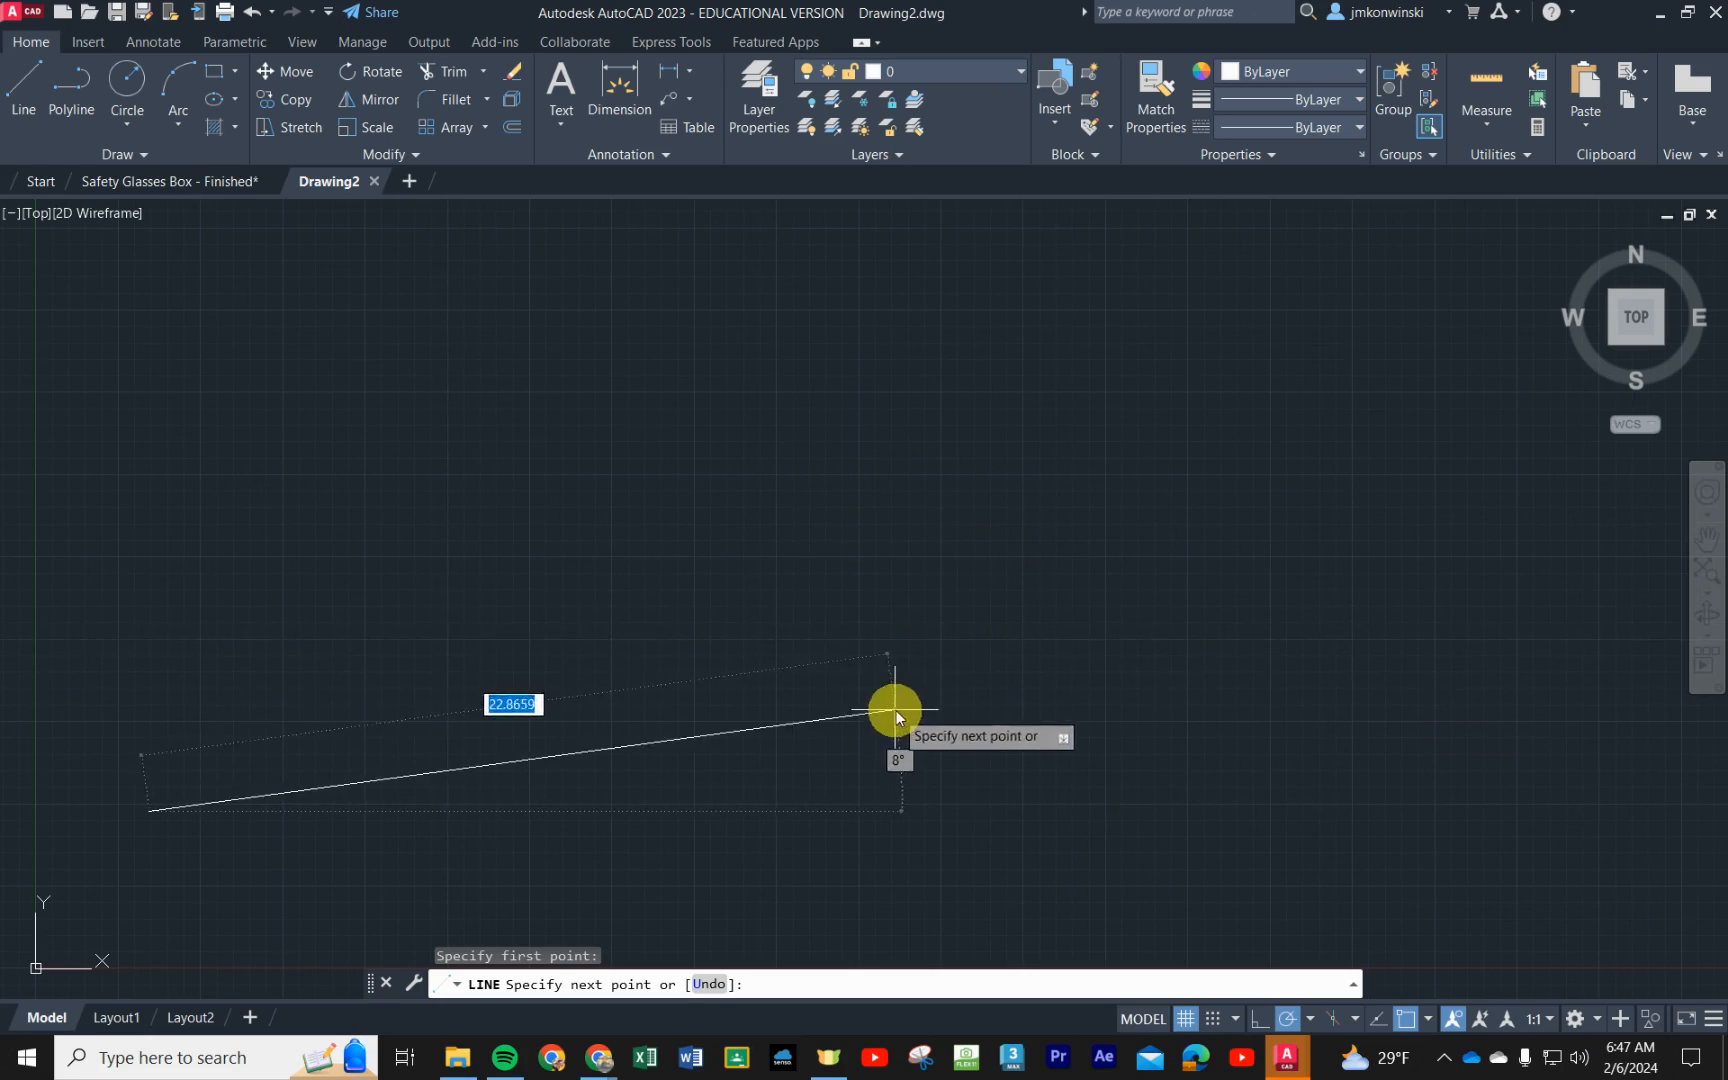
pyautogui.click(1283, 688)
pyautogui.click(999, 437)
pyautogui.click(502, 472)
pyautogui.click(502, 641)
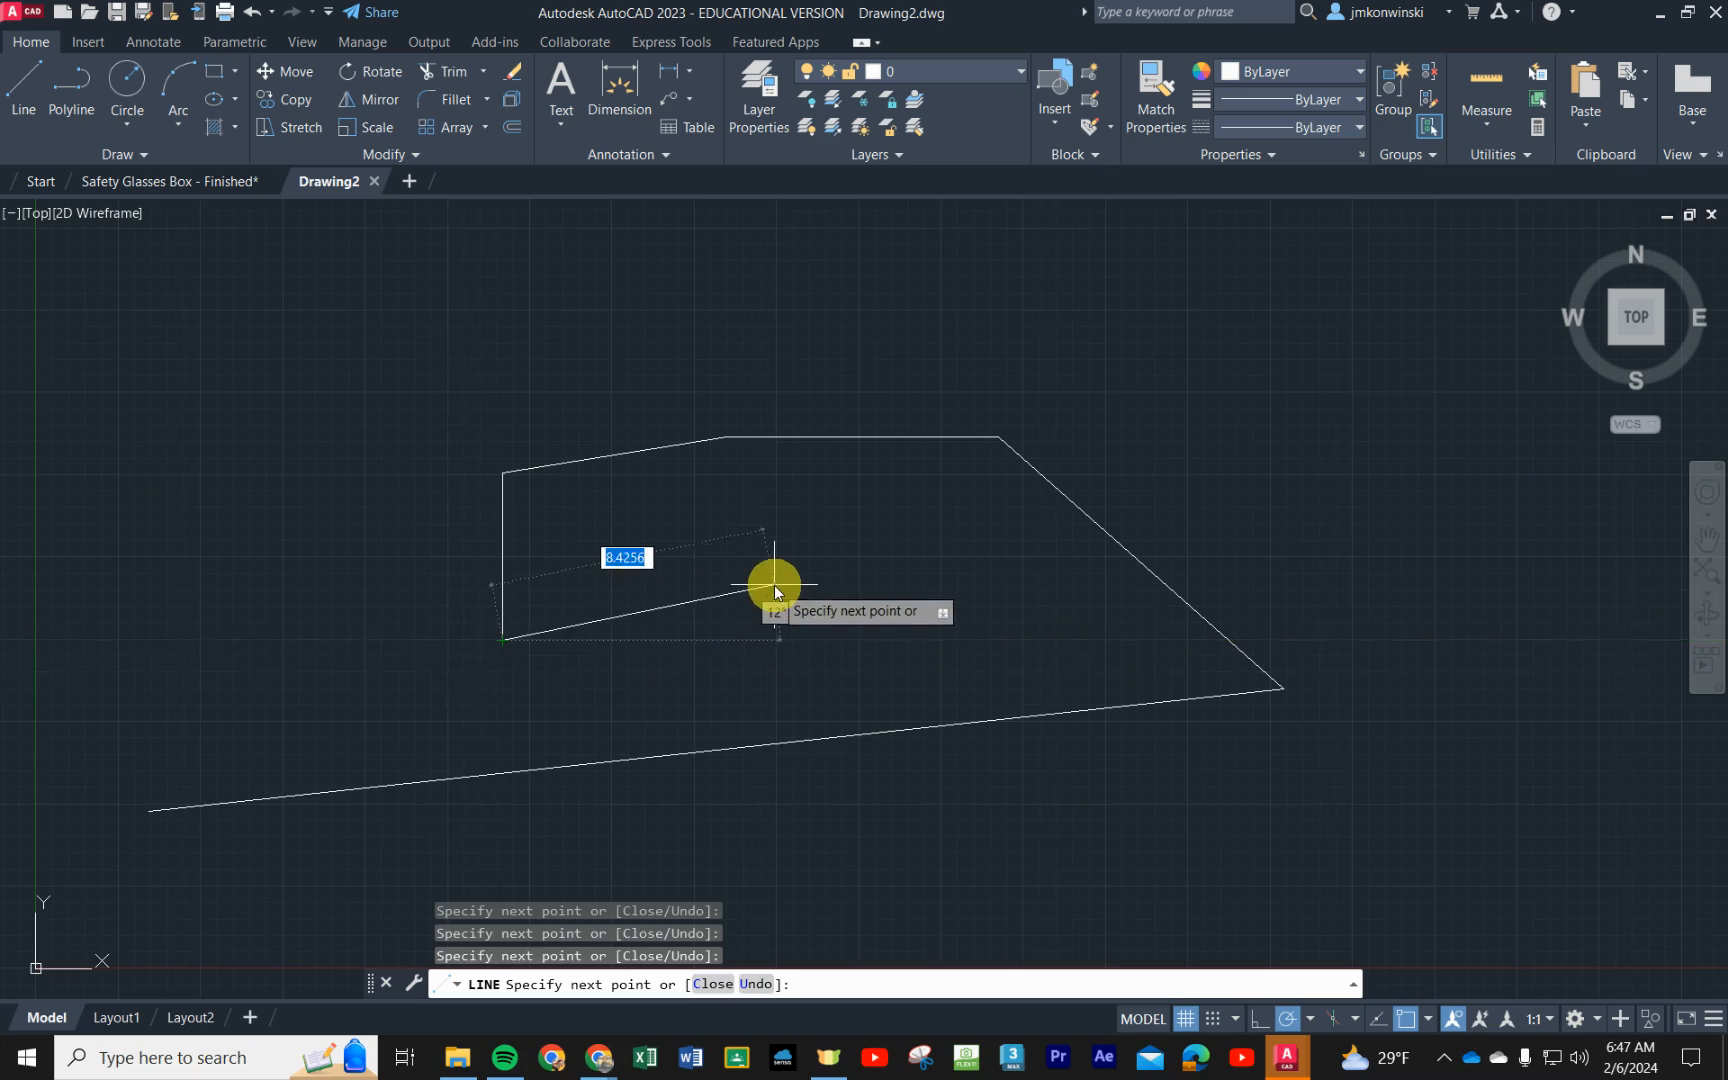
pyautogui.rightClick(762, 558)
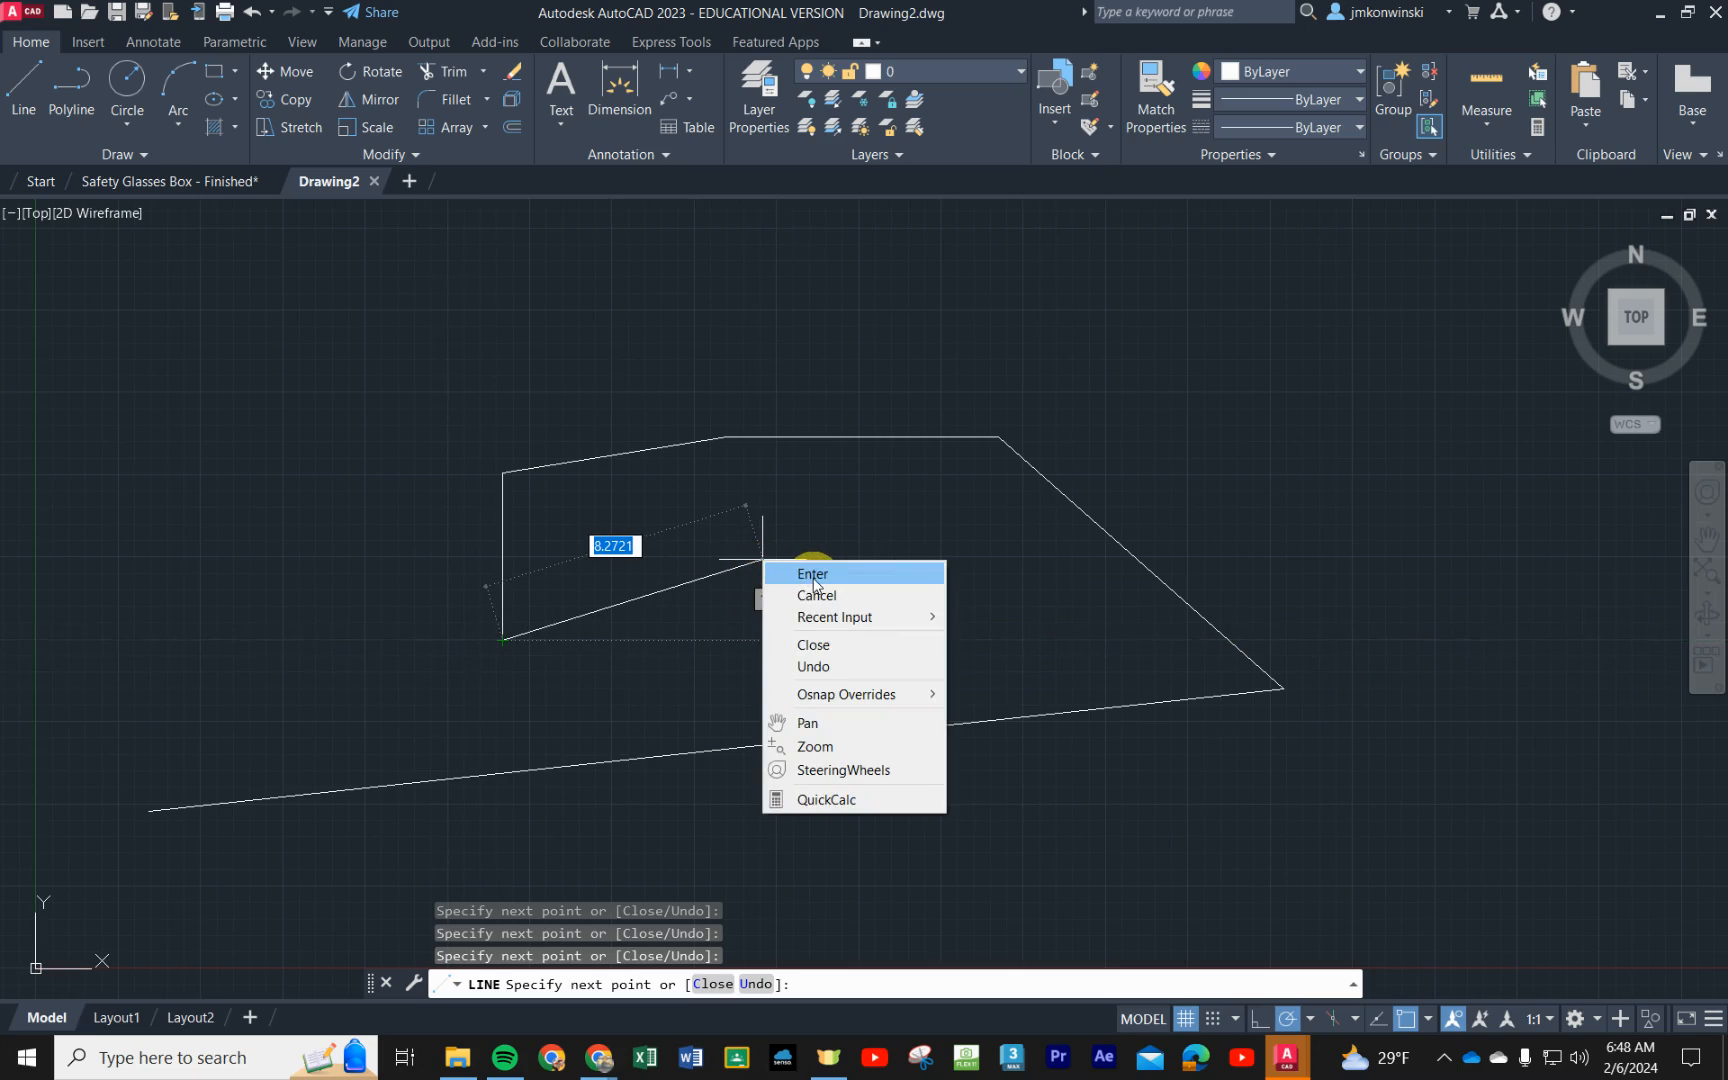
pyautogui.click(814, 576)
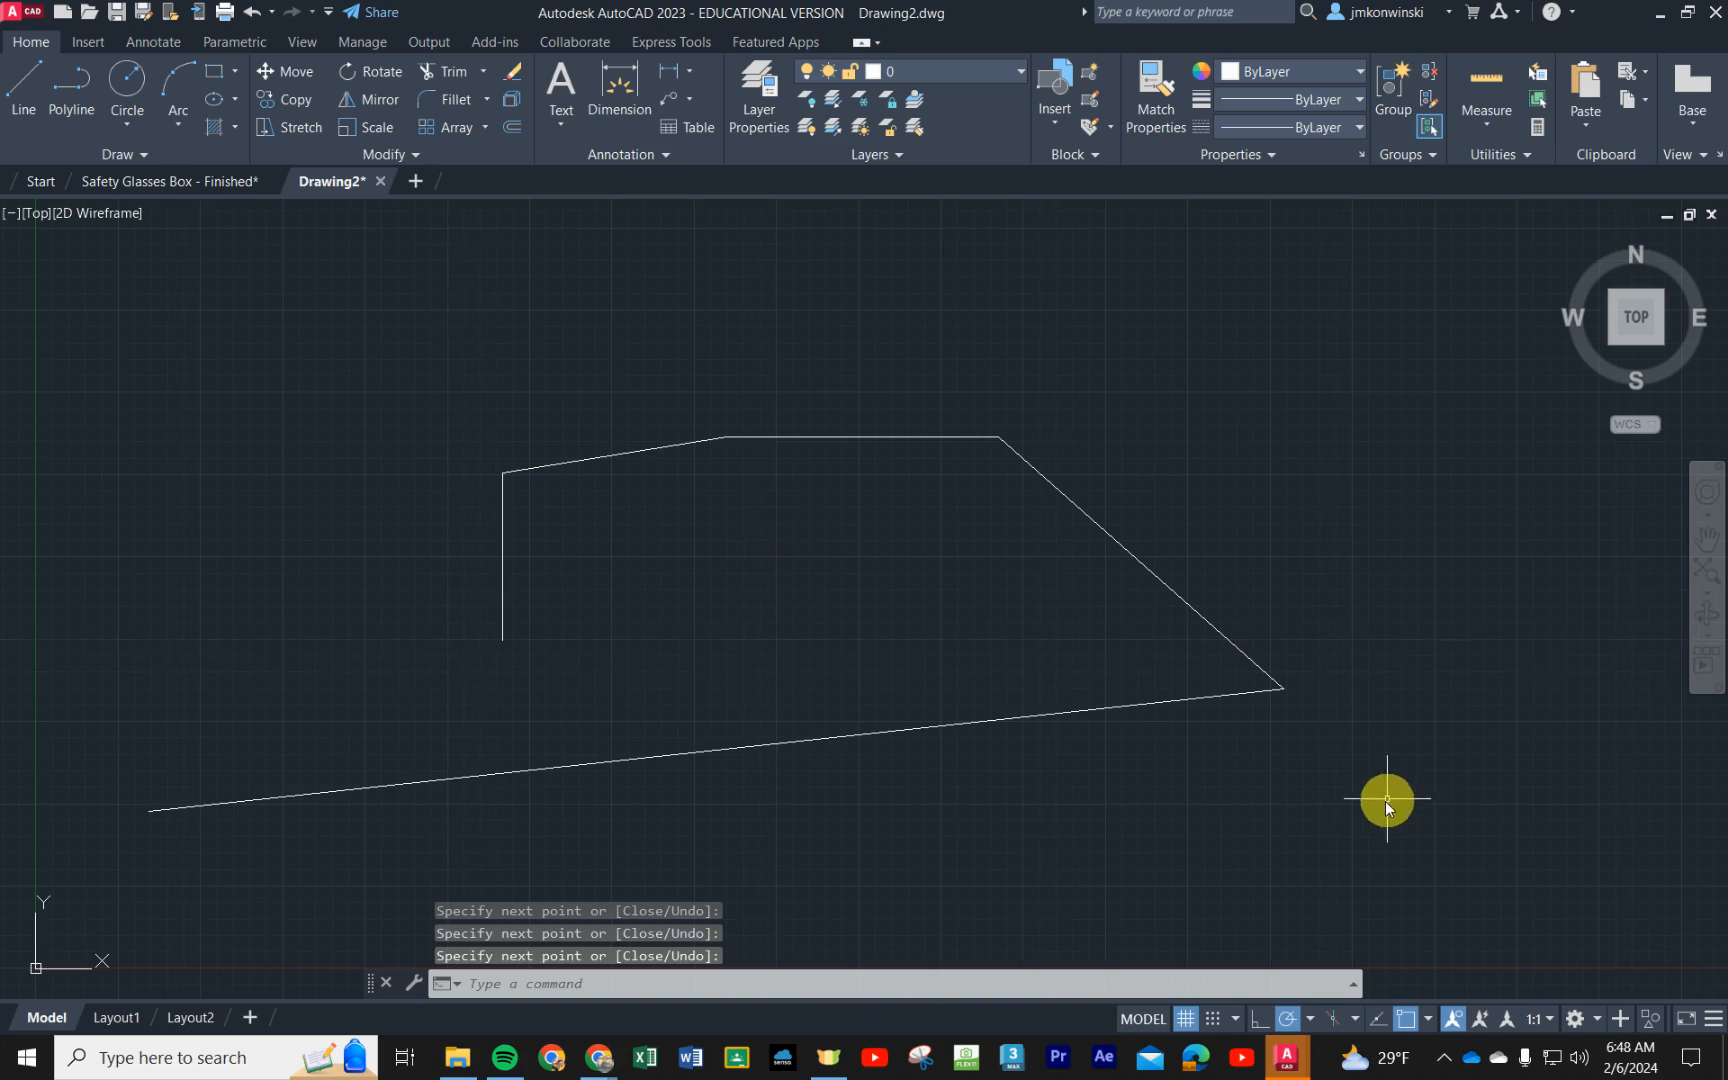
# - Erase all the practice lines, the long lower and slanted ones individually and the remaining three with a crossing selection
pyautogui.click(1165, 706)
pyautogui.press('Delete')
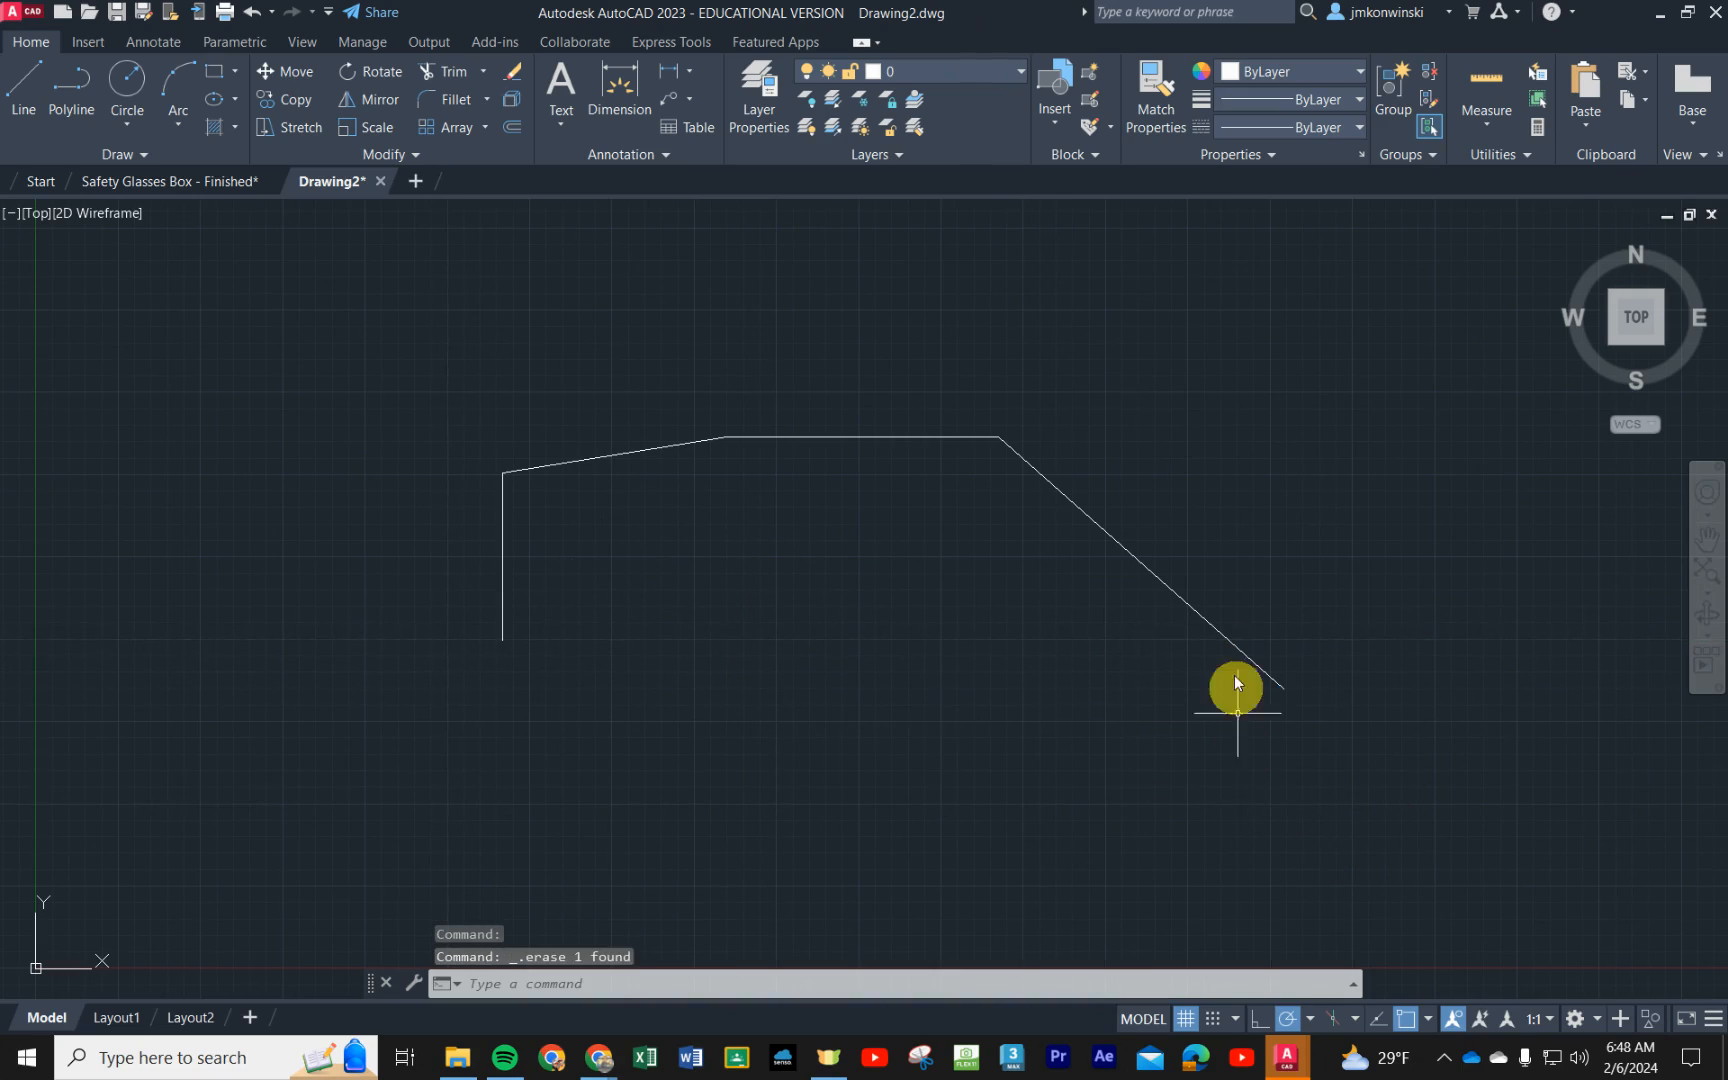
pyautogui.click(1229, 643)
pyautogui.press('Delete')
pyautogui.click(1282, 799)
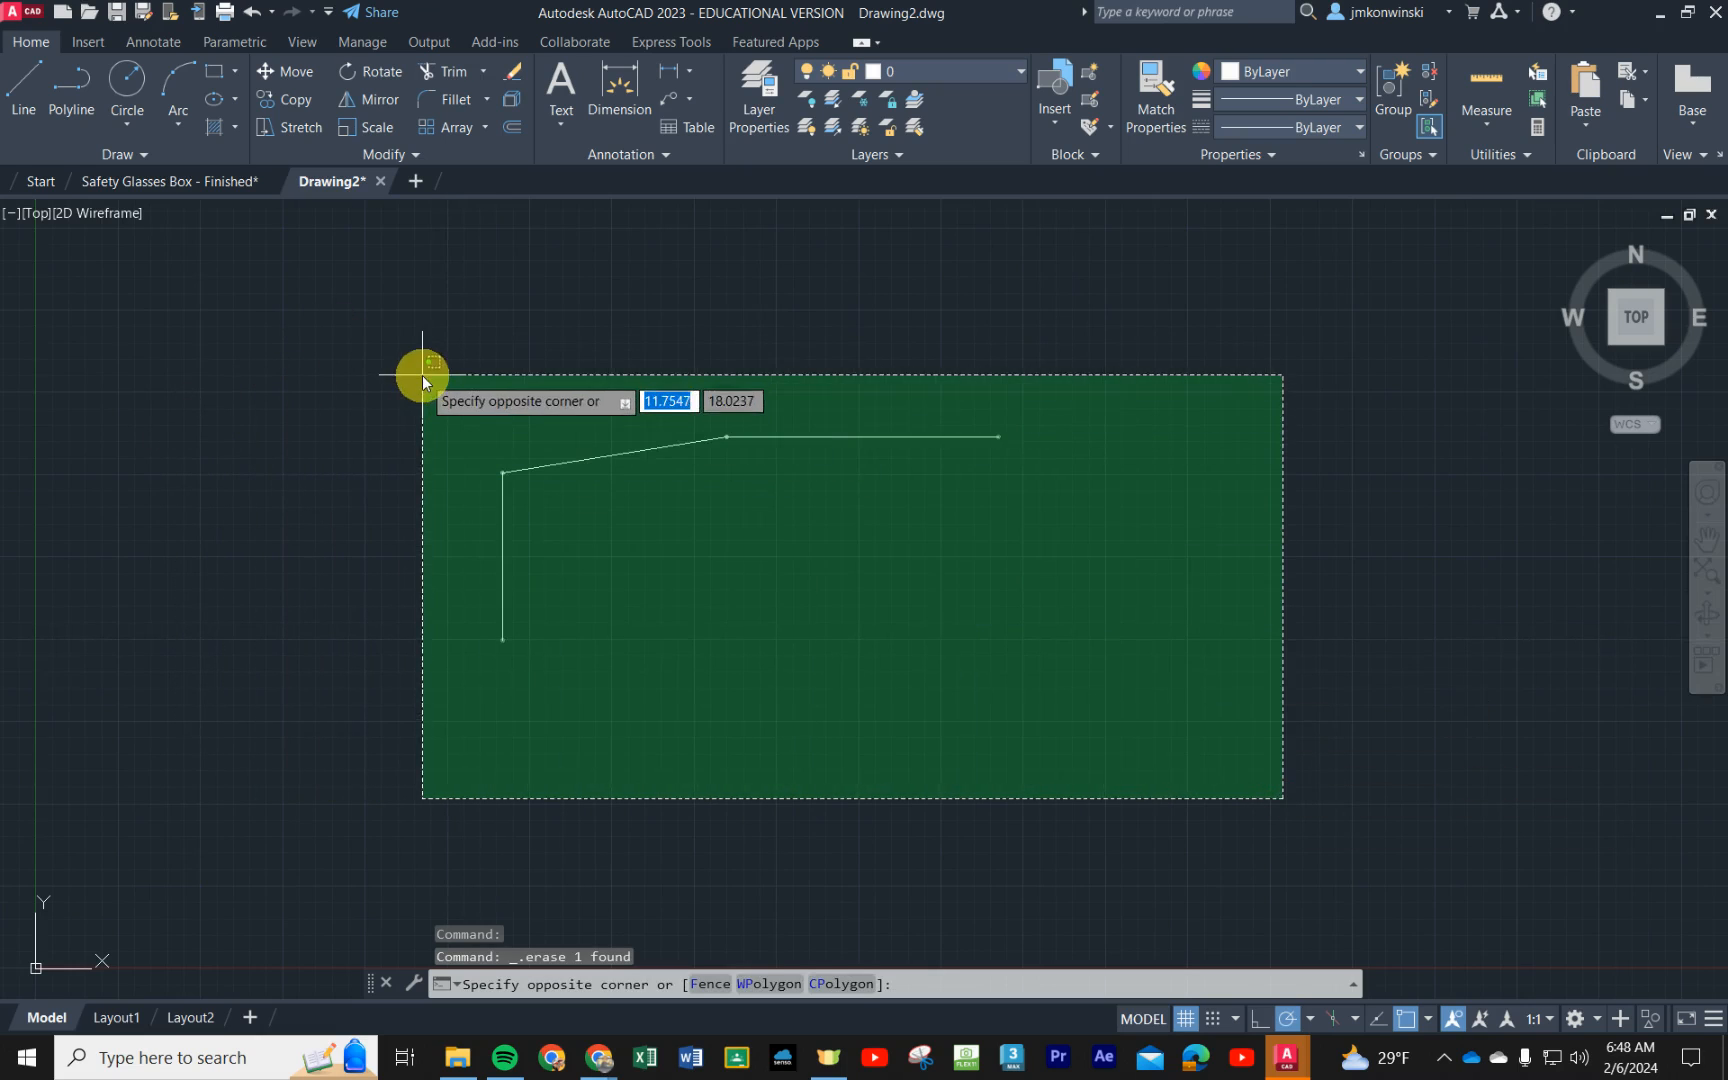
pyautogui.click(423, 375)
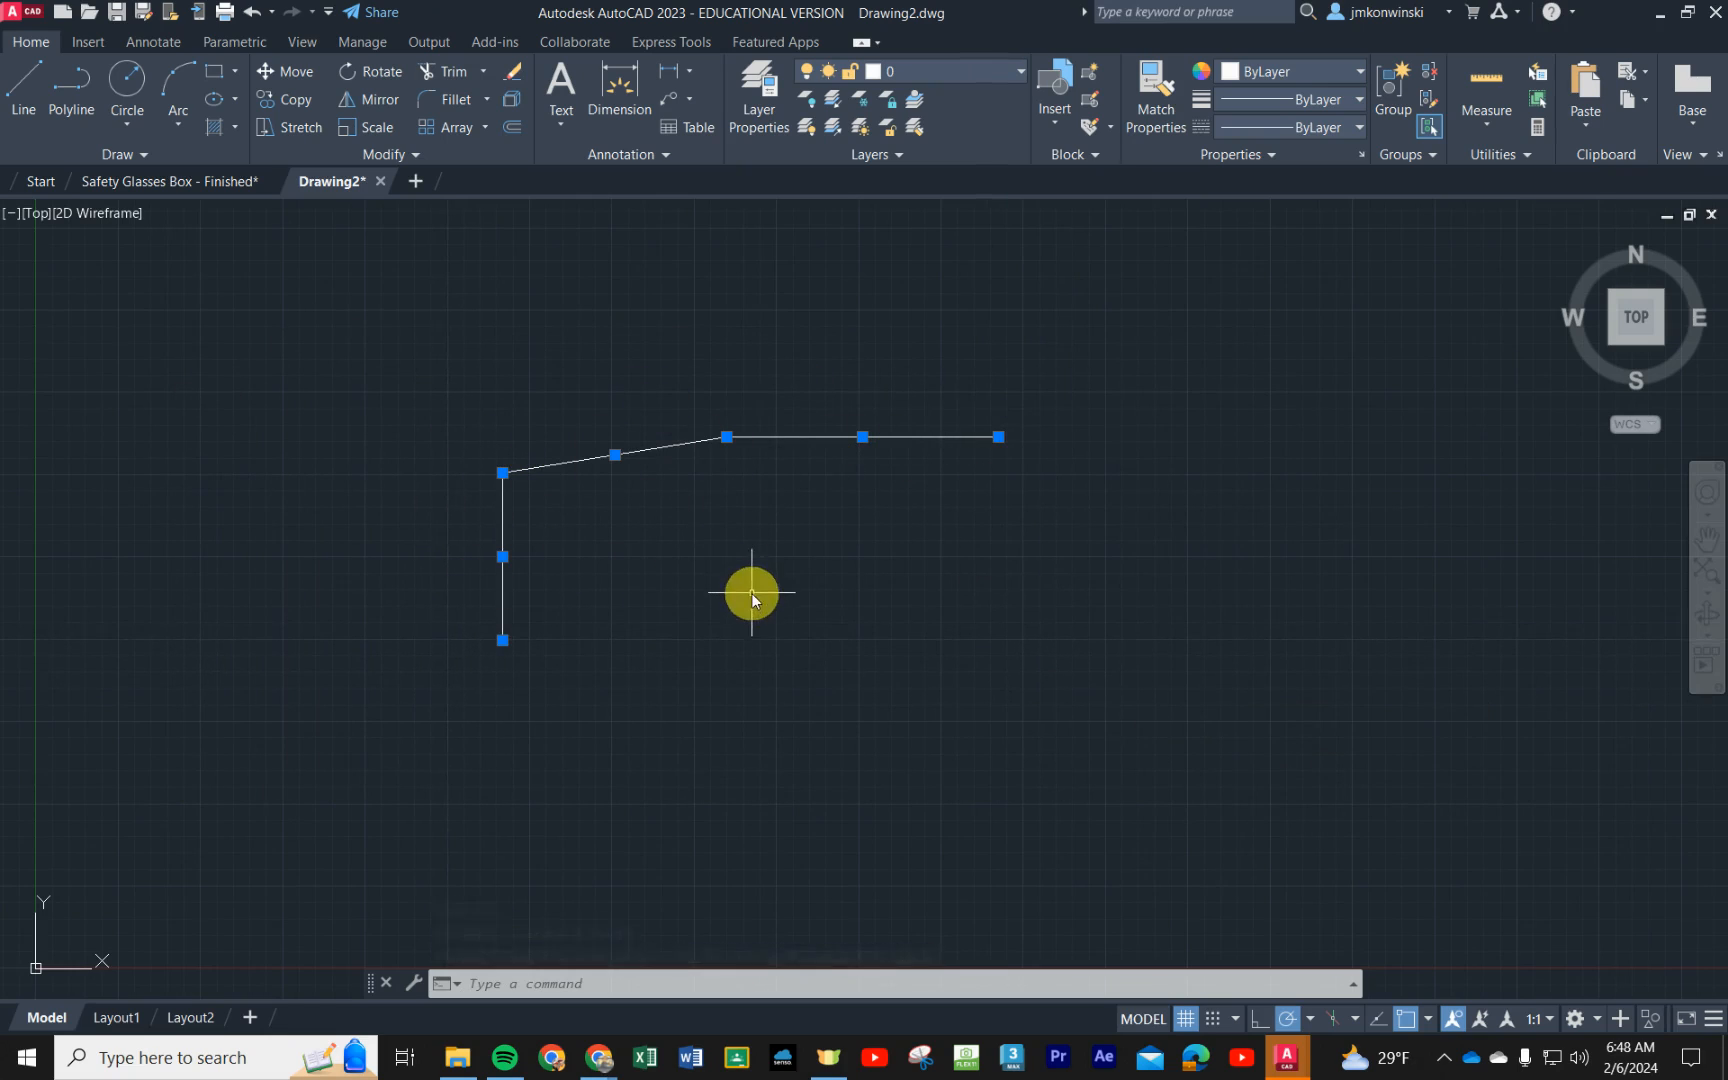
pyautogui.press('Delete')
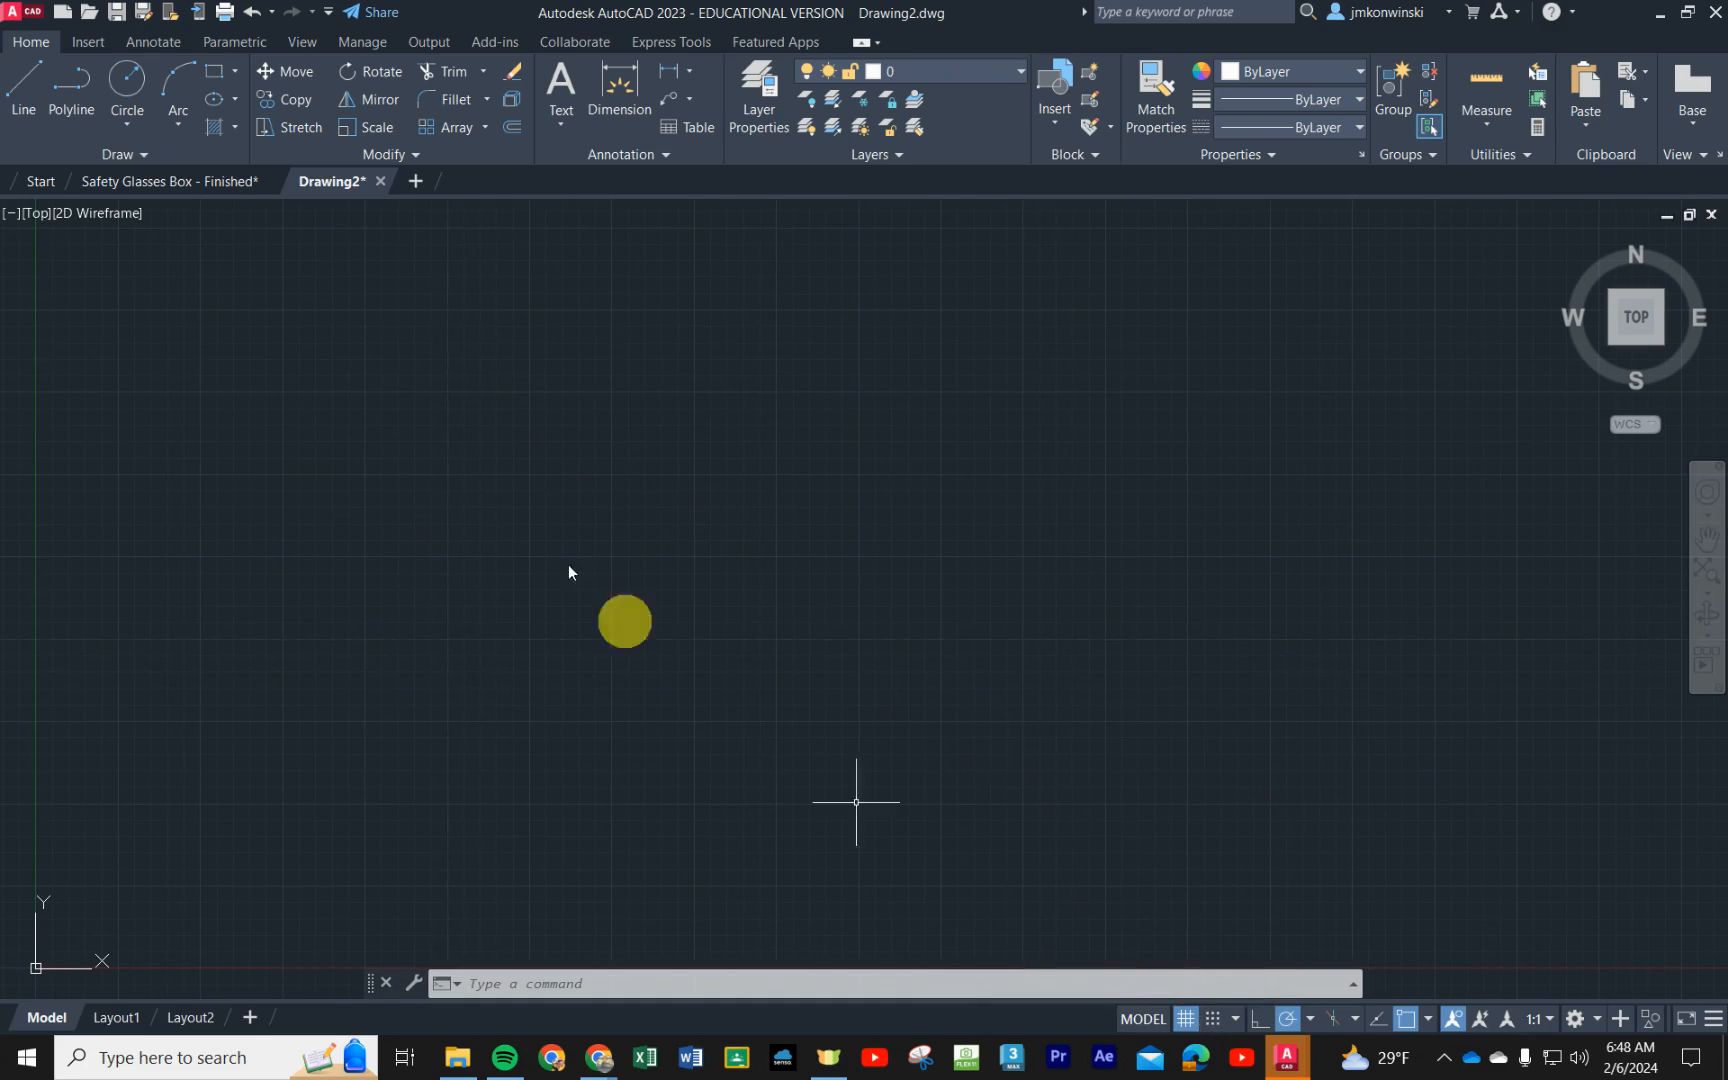
# - Try out a freely angled line with polar tracking turned off, cancel it and view the polar angle options
pyautogui.click(39, 86)
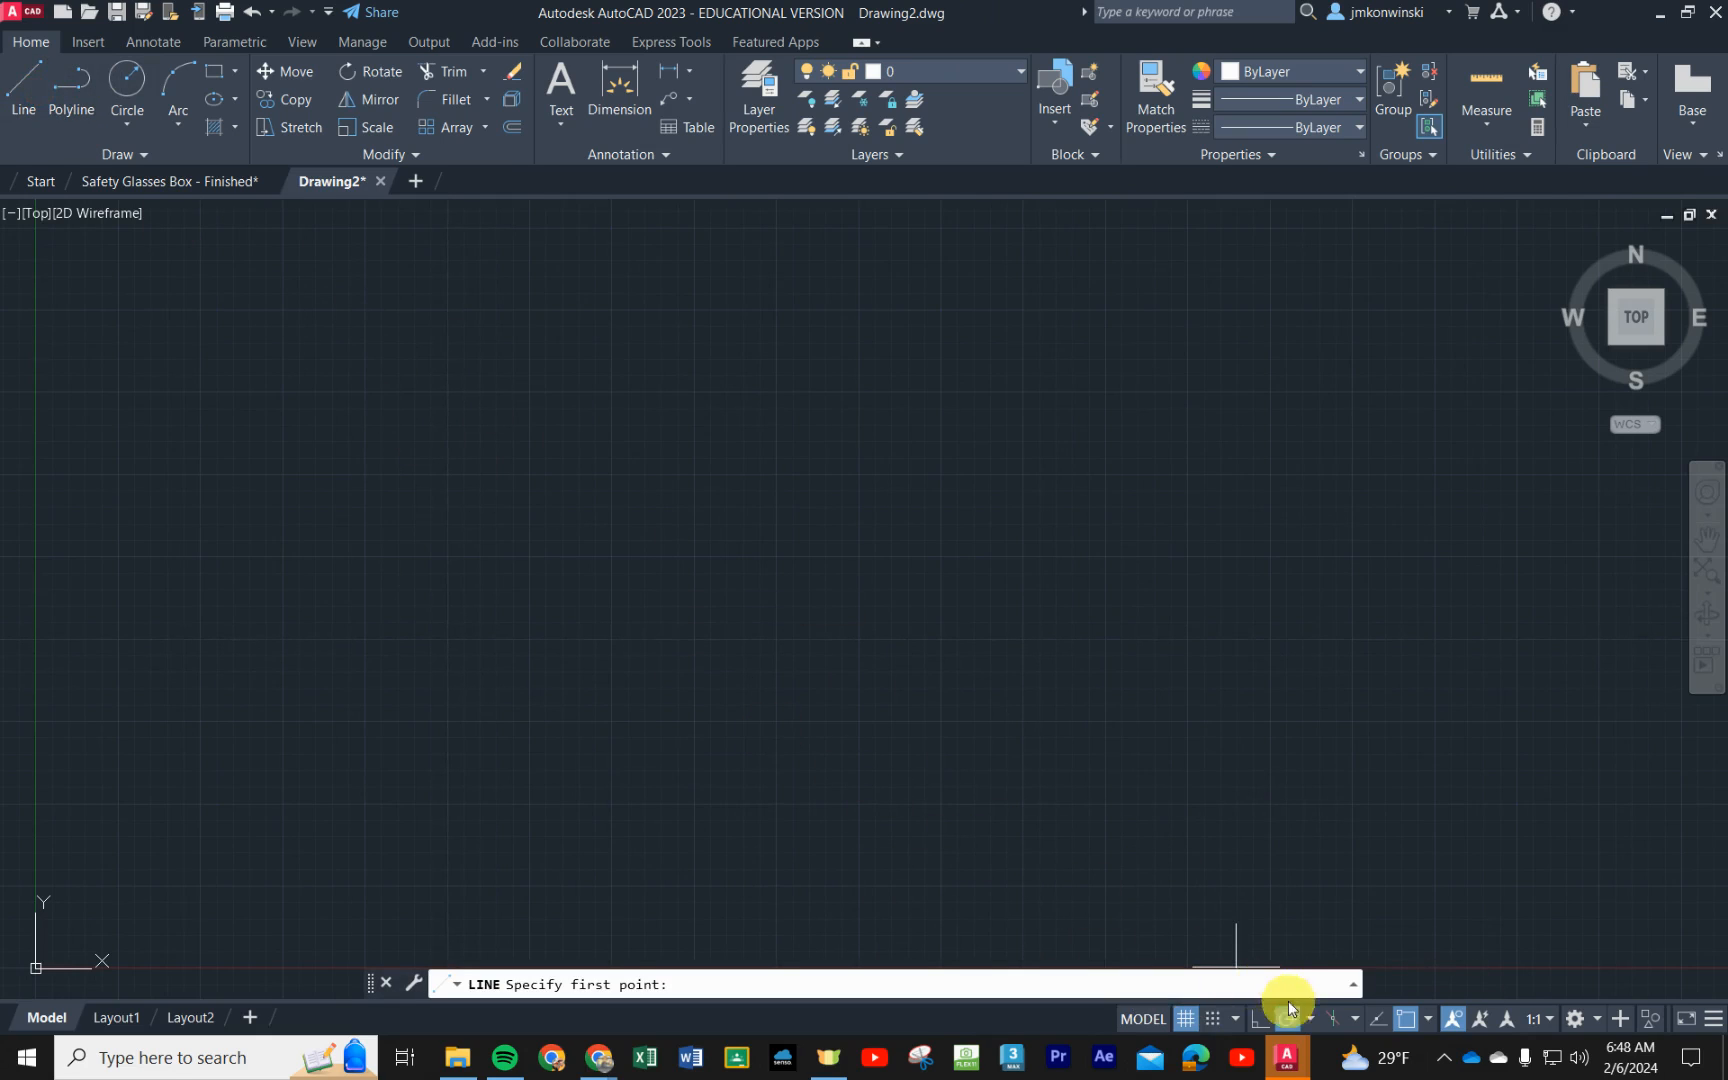
pyautogui.click(401, 690)
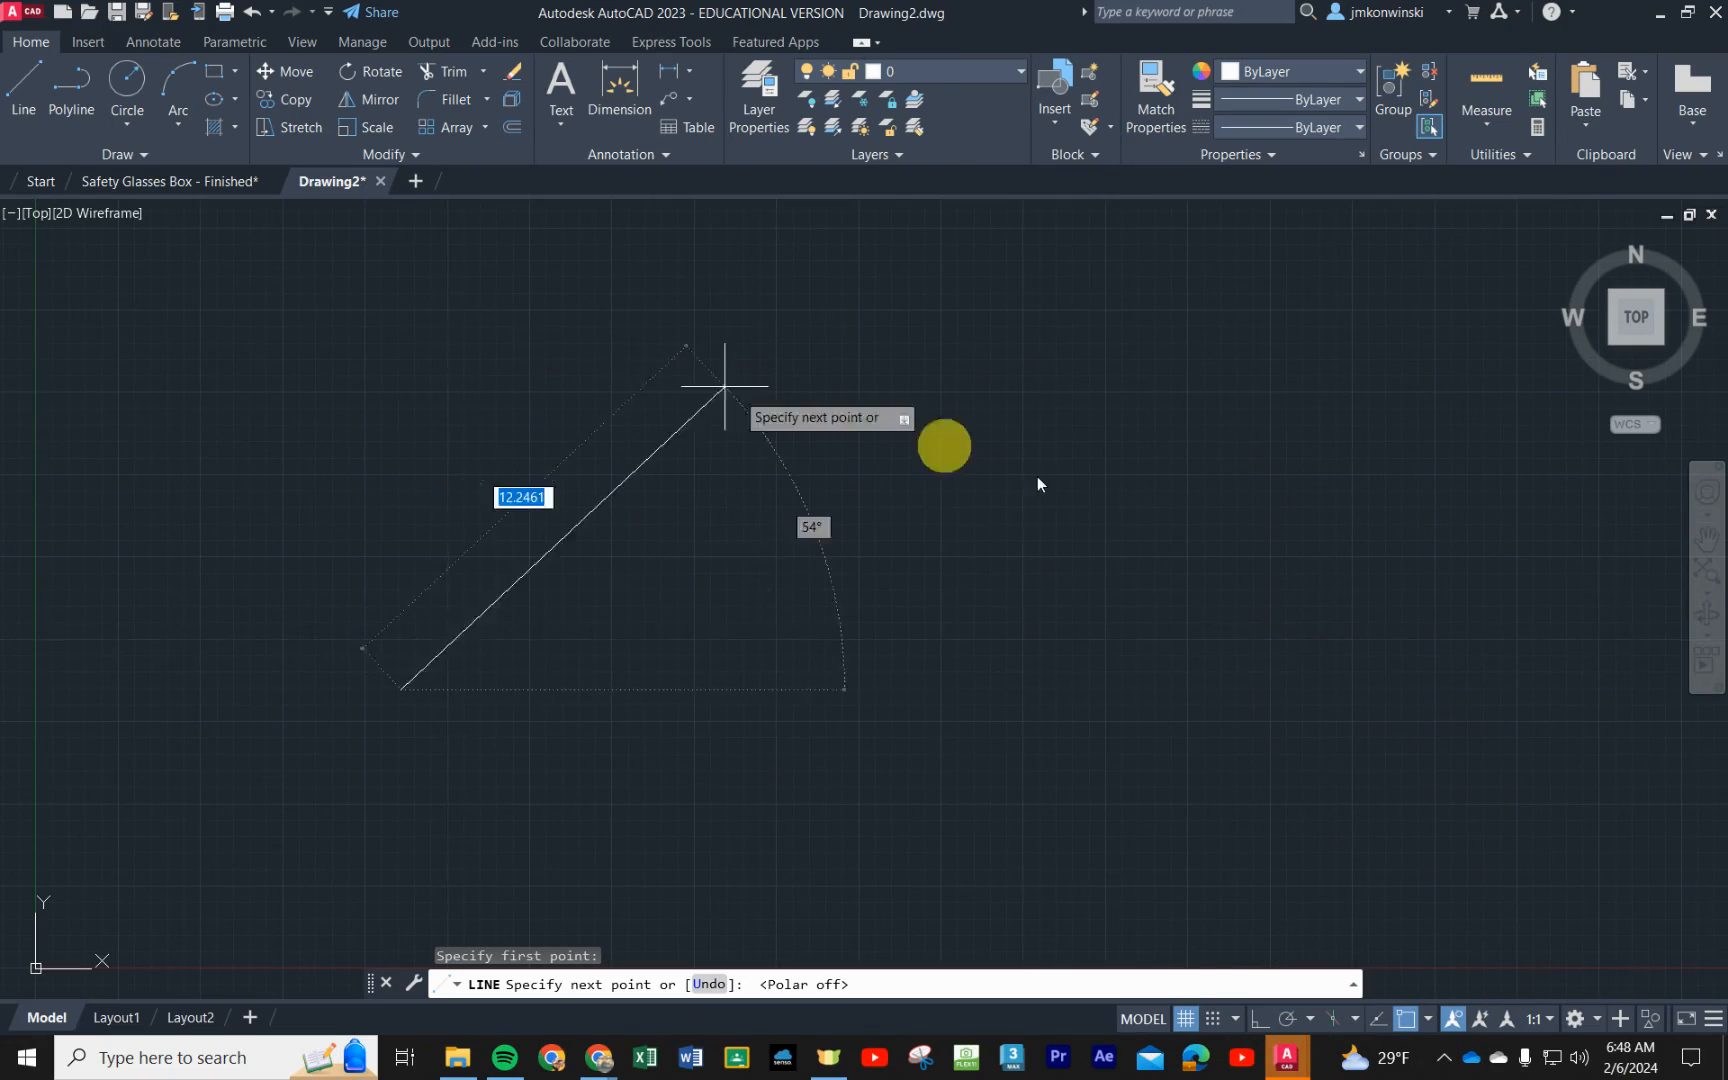
pyautogui.press('Escape')
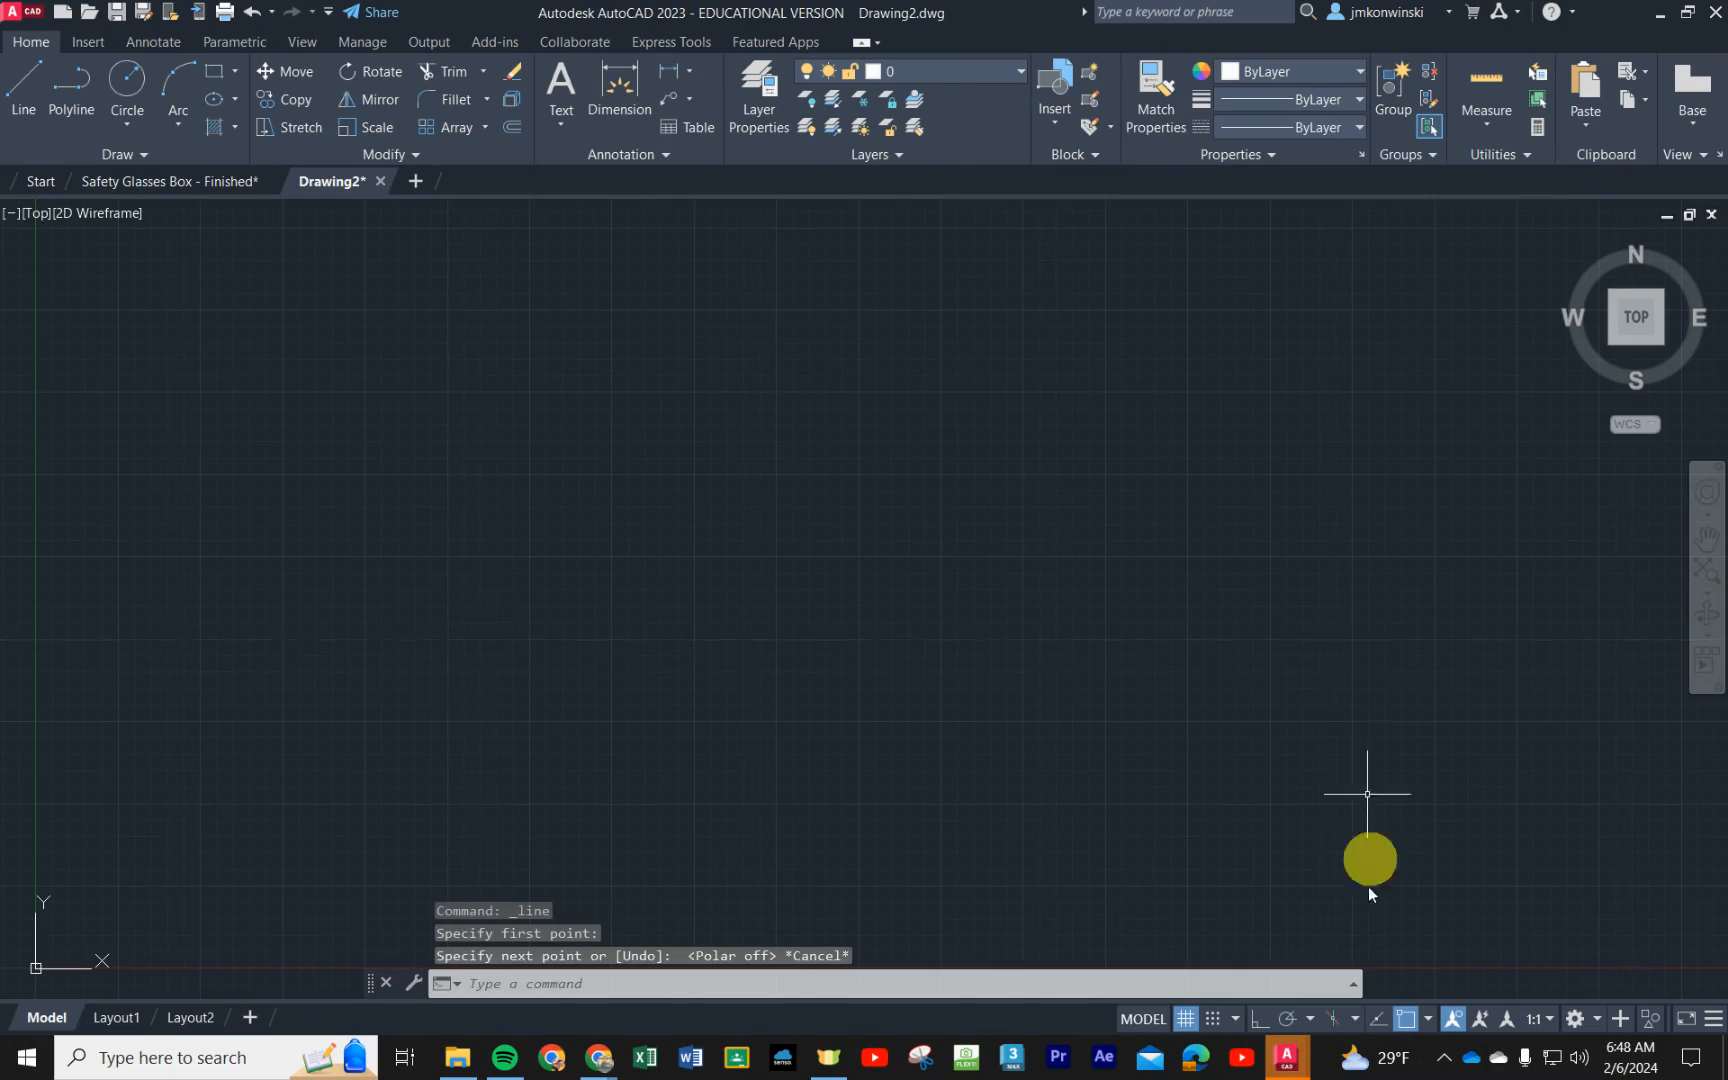
pyautogui.click(1311, 1019)
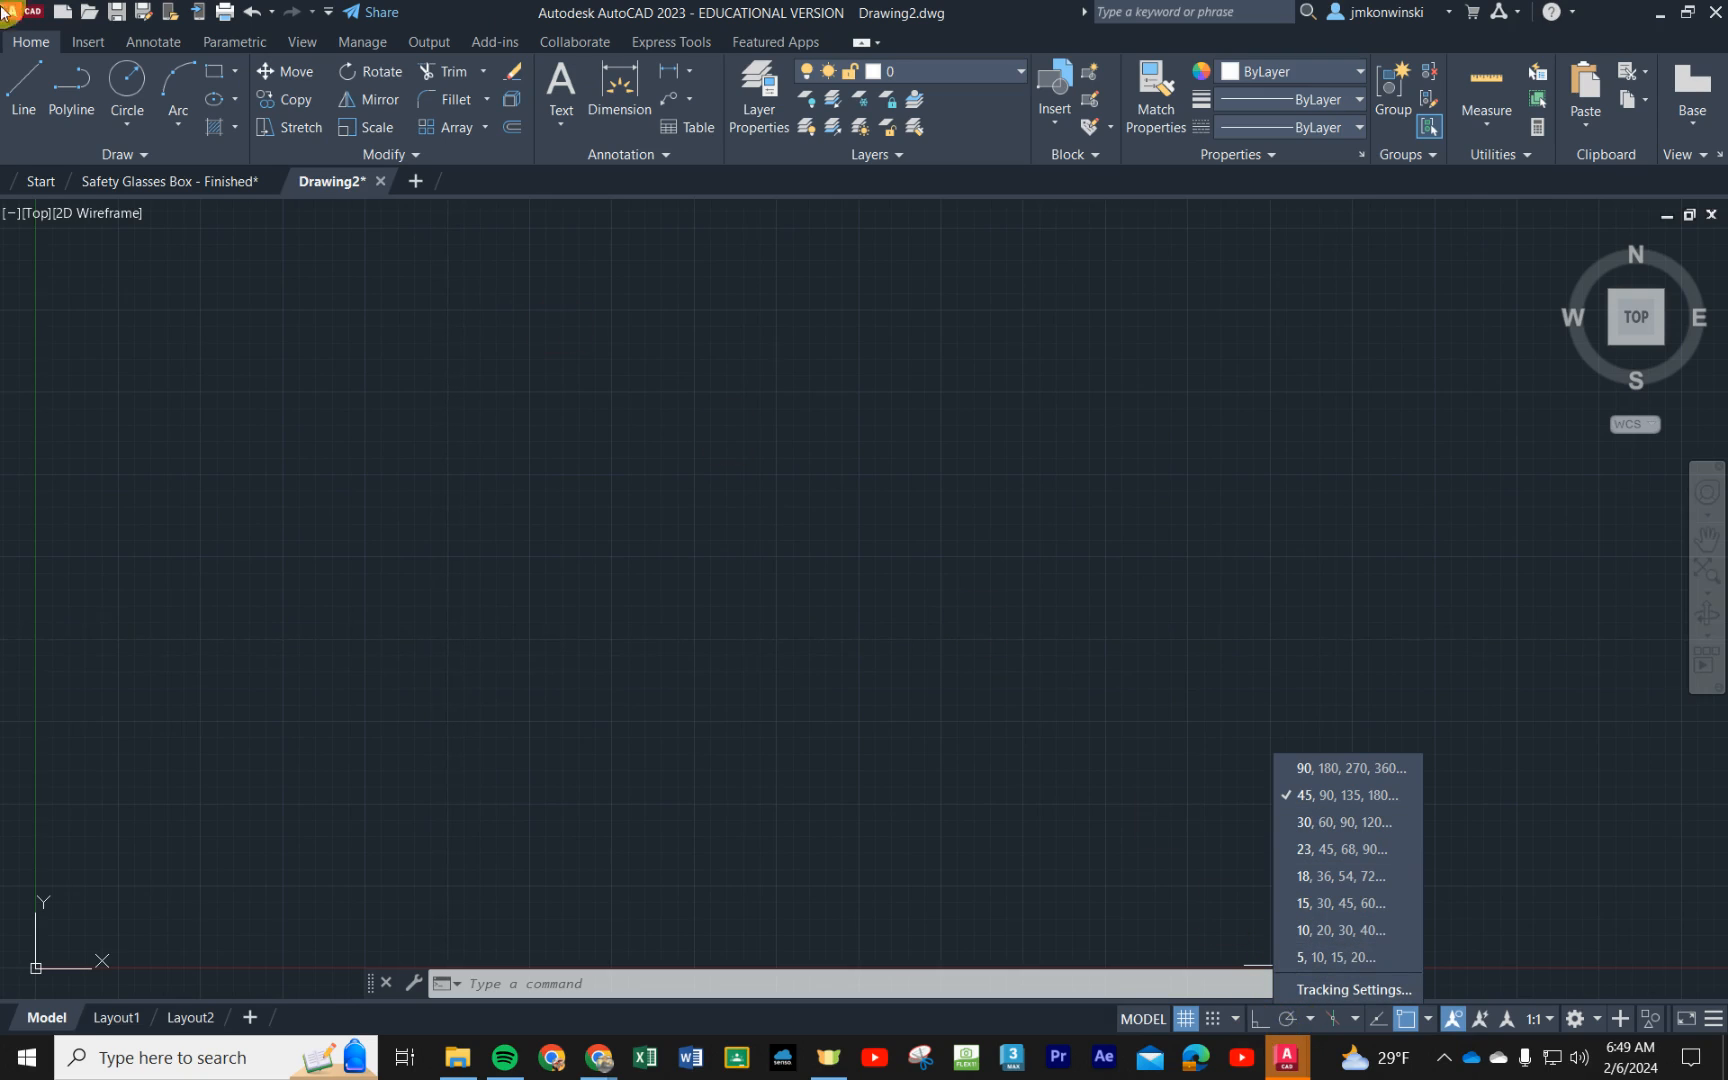
# - Turn on Ortho mode and try out a horizontal line without keeping it
pyautogui.click(22, 85)
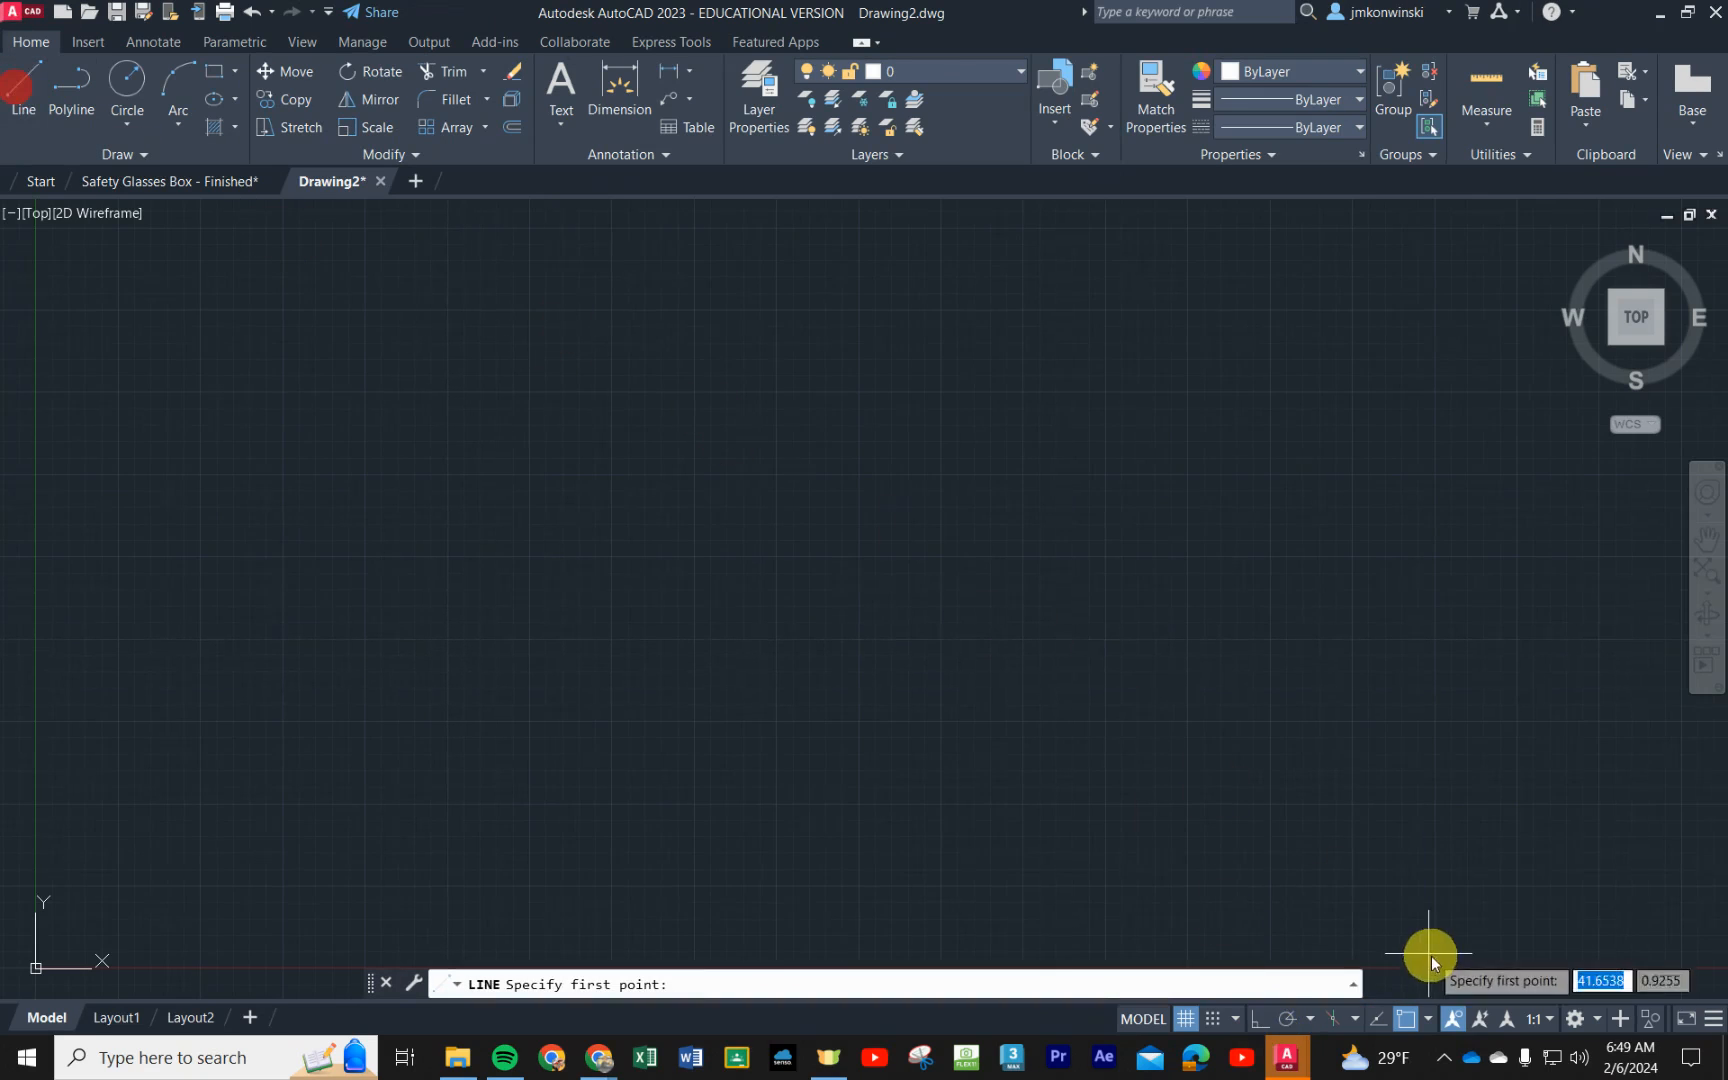
pyautogui.click(1258, 1019)
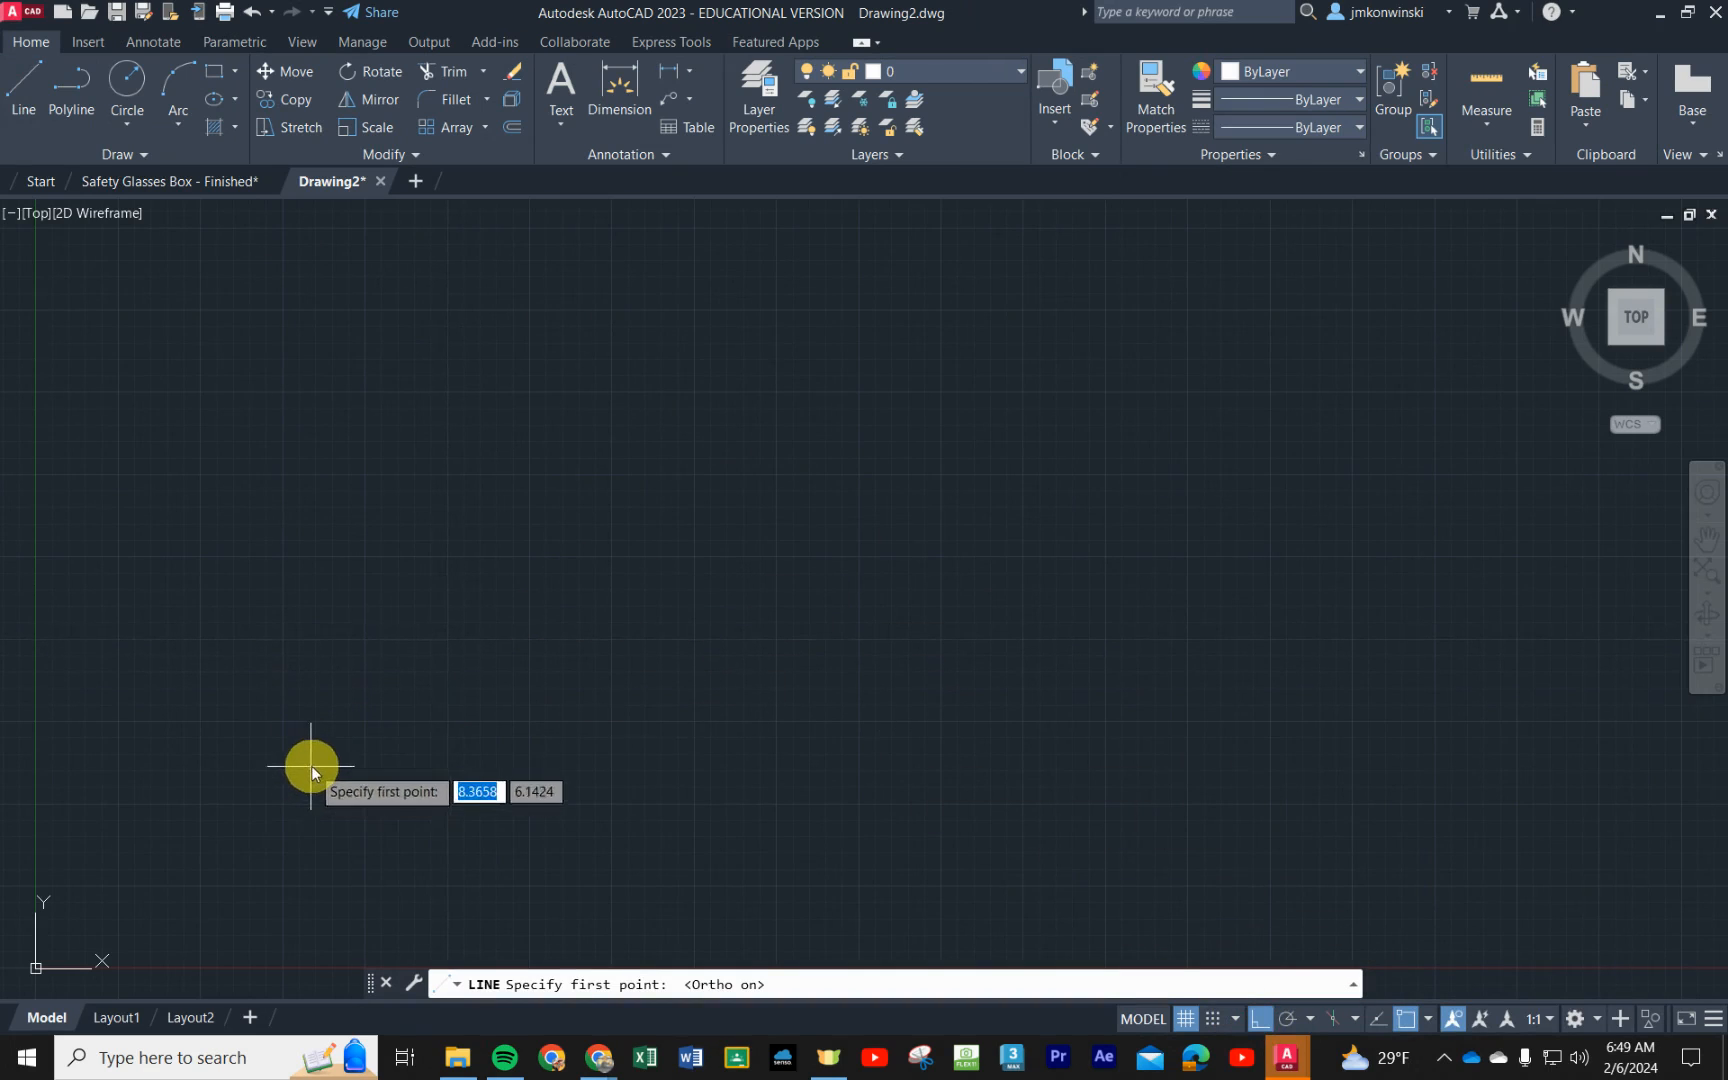
pyautogui.click(297, 737)
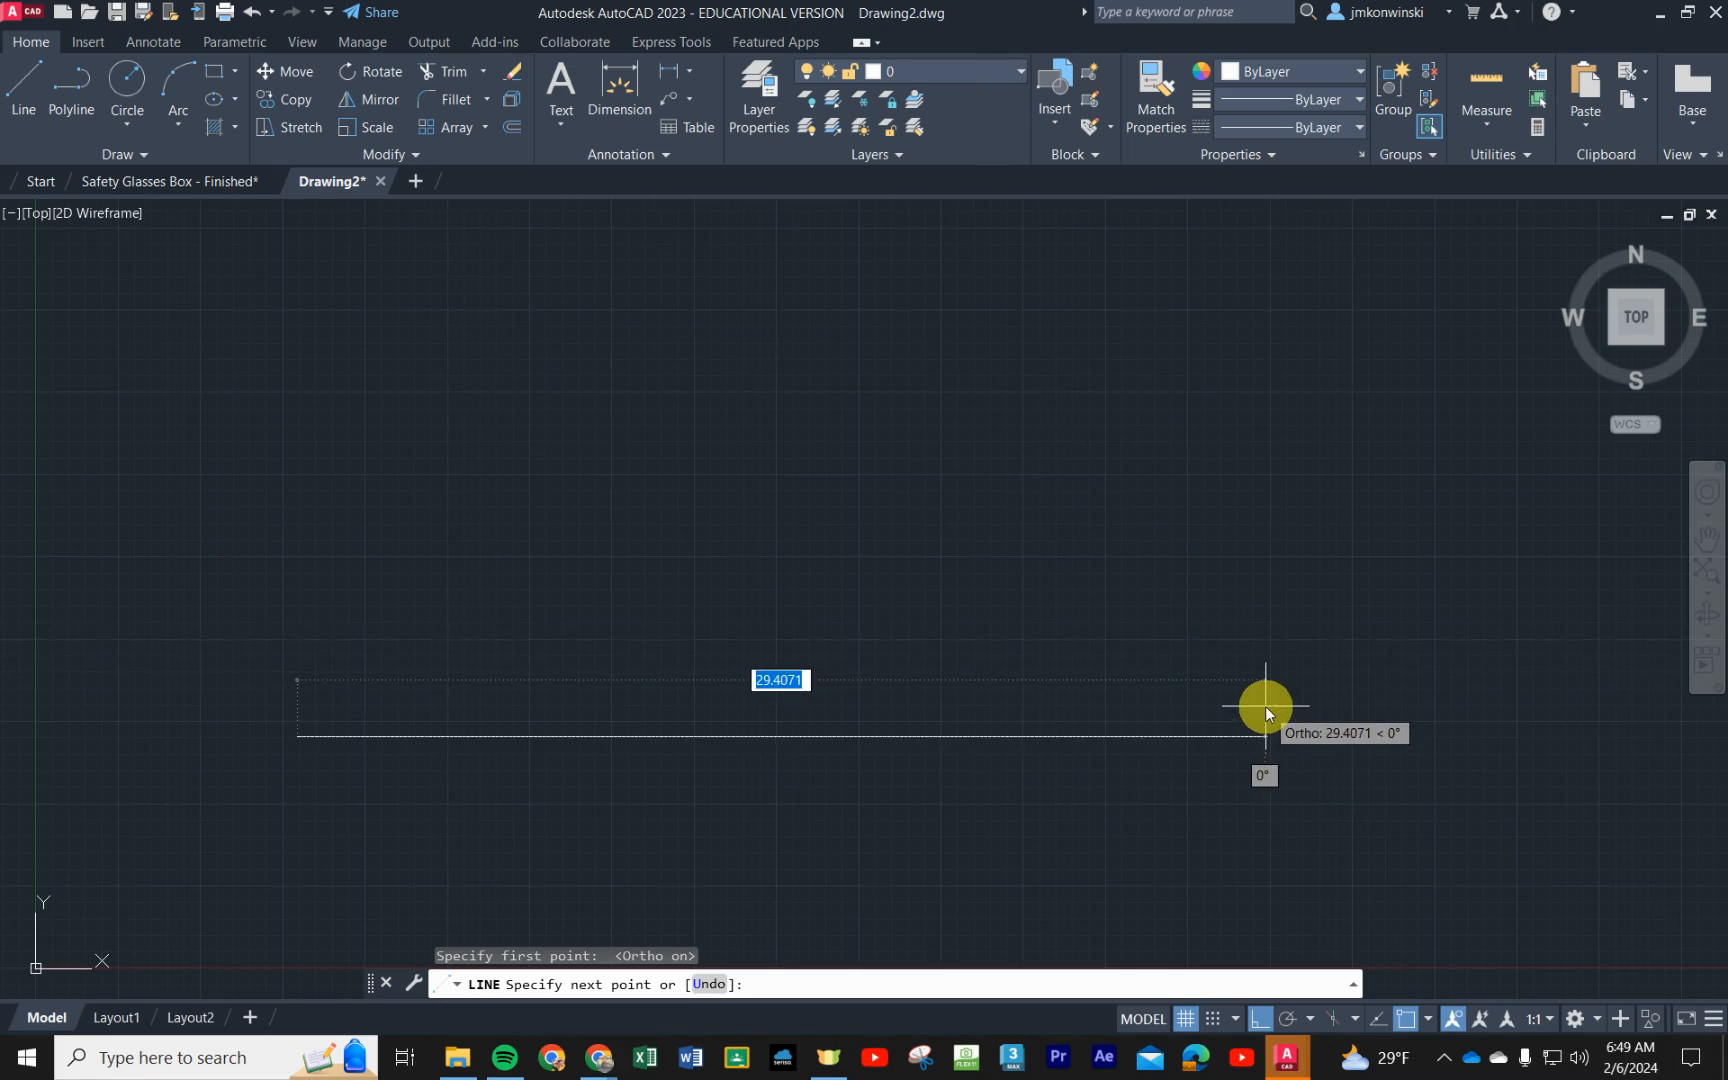
pyautogui.press('Escape')
pyautogui.press('Escape')
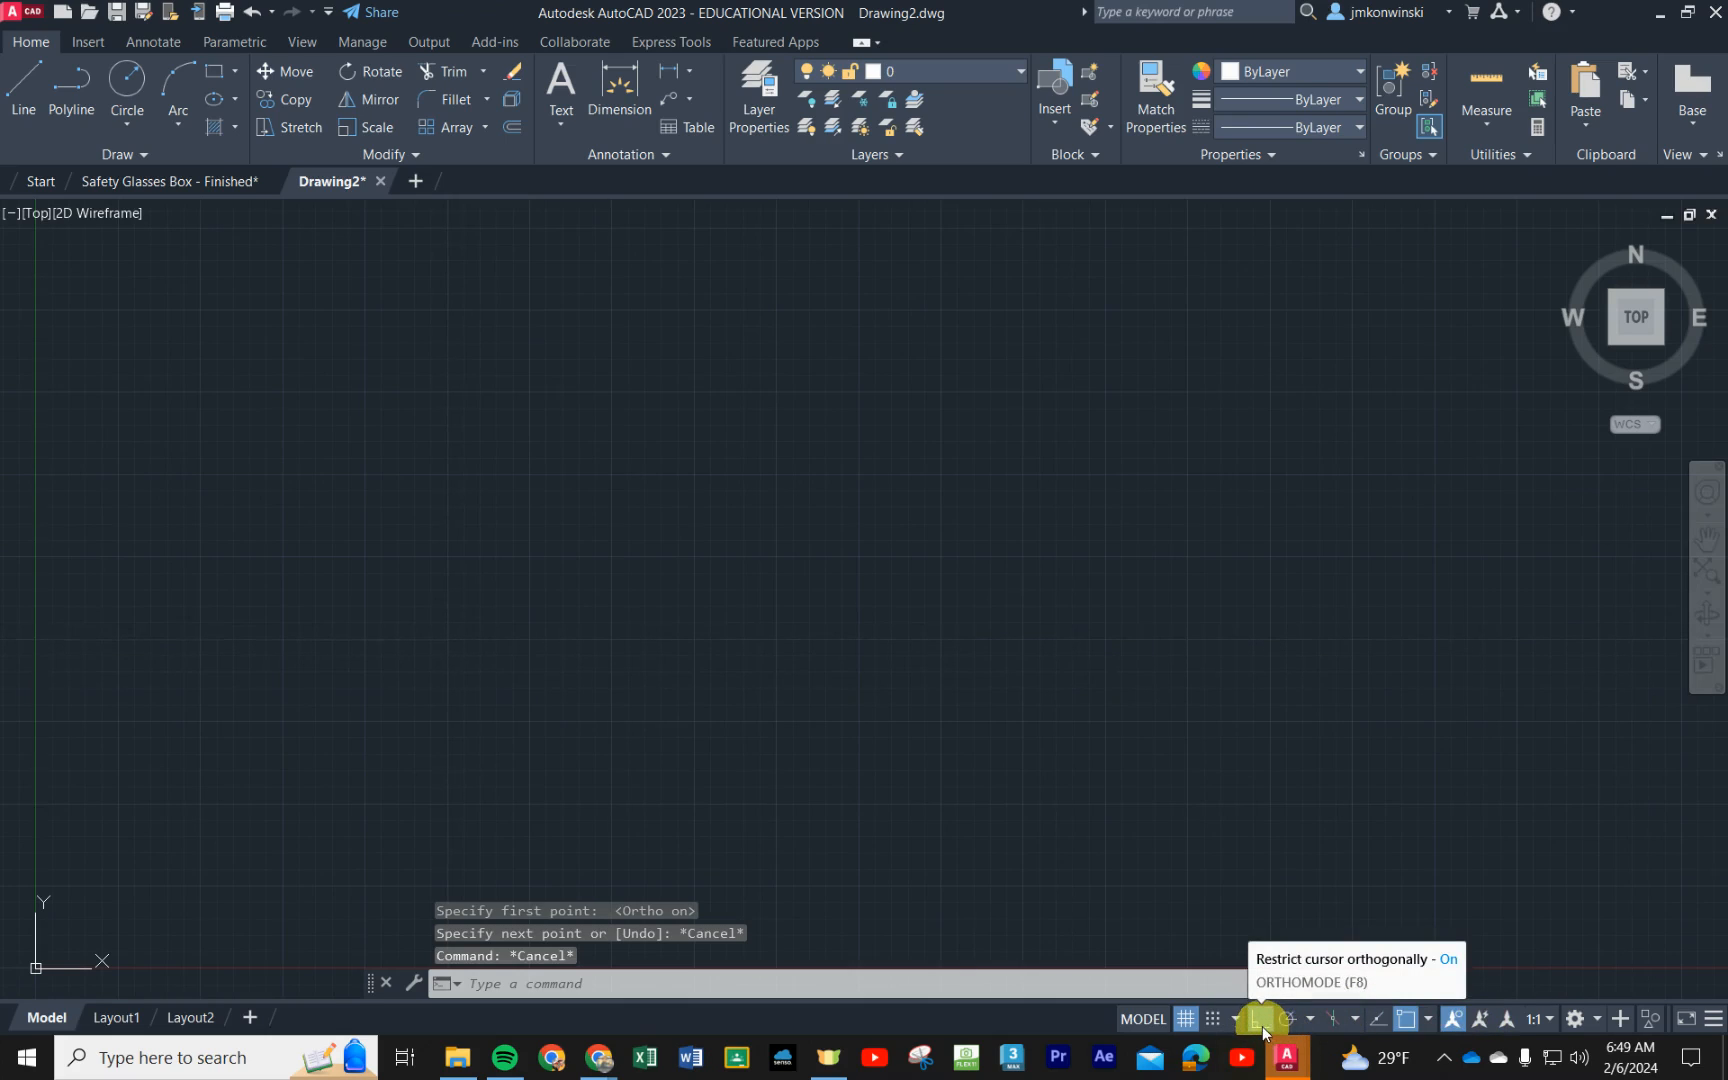
# - Review which object snap modes are enabled and check the Ortho mode setting
pyautogui.click(1430, 1019)
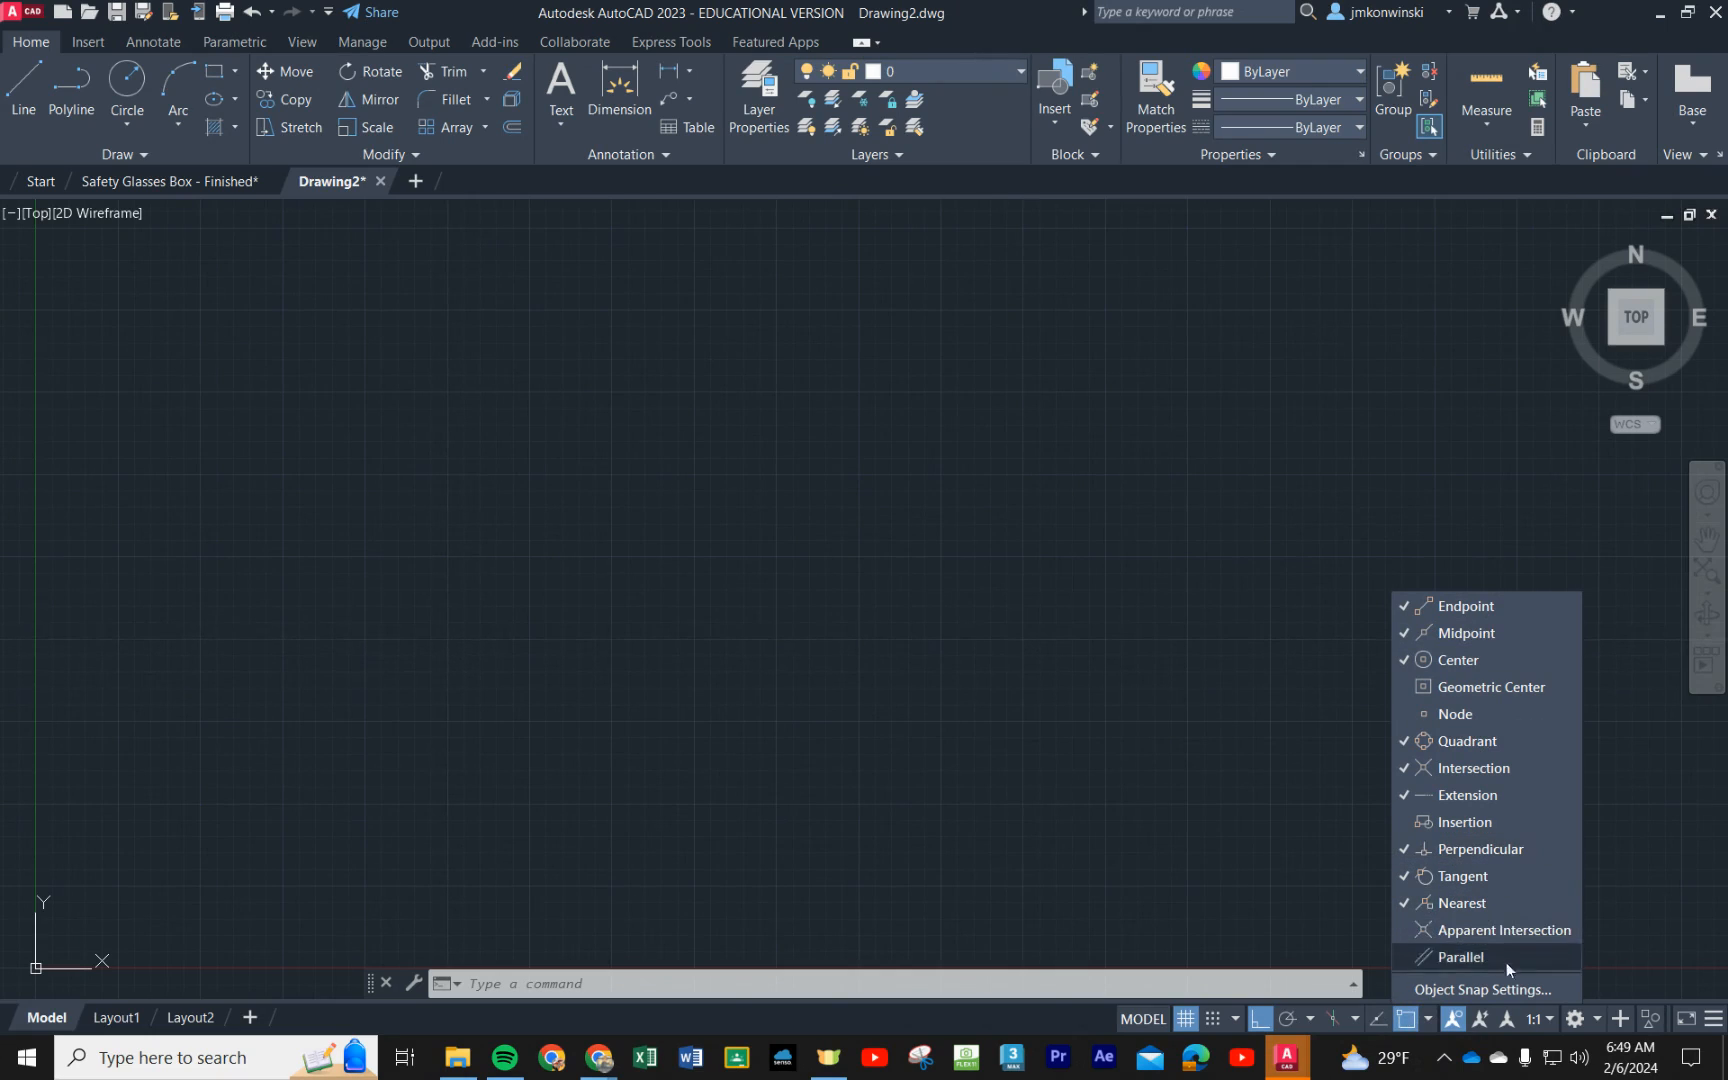
pyautogui.click(1429, 1024)
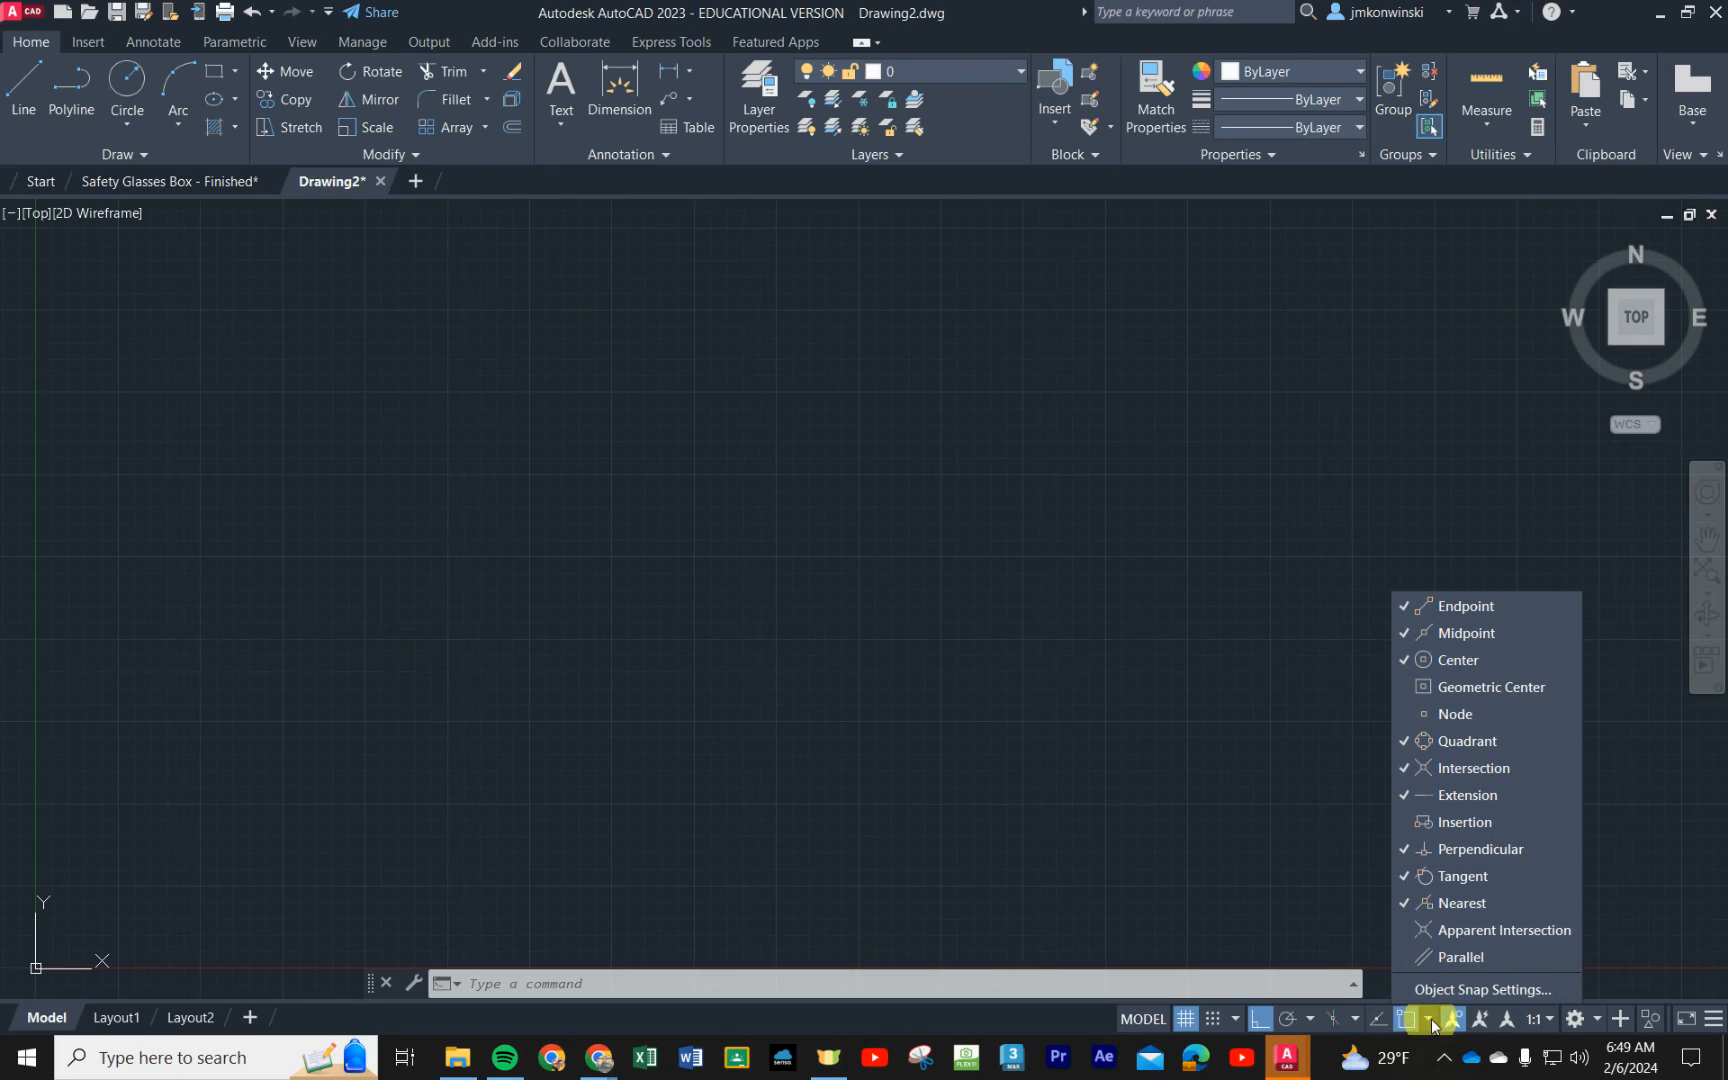
pyautogui.click(1428, 1020)
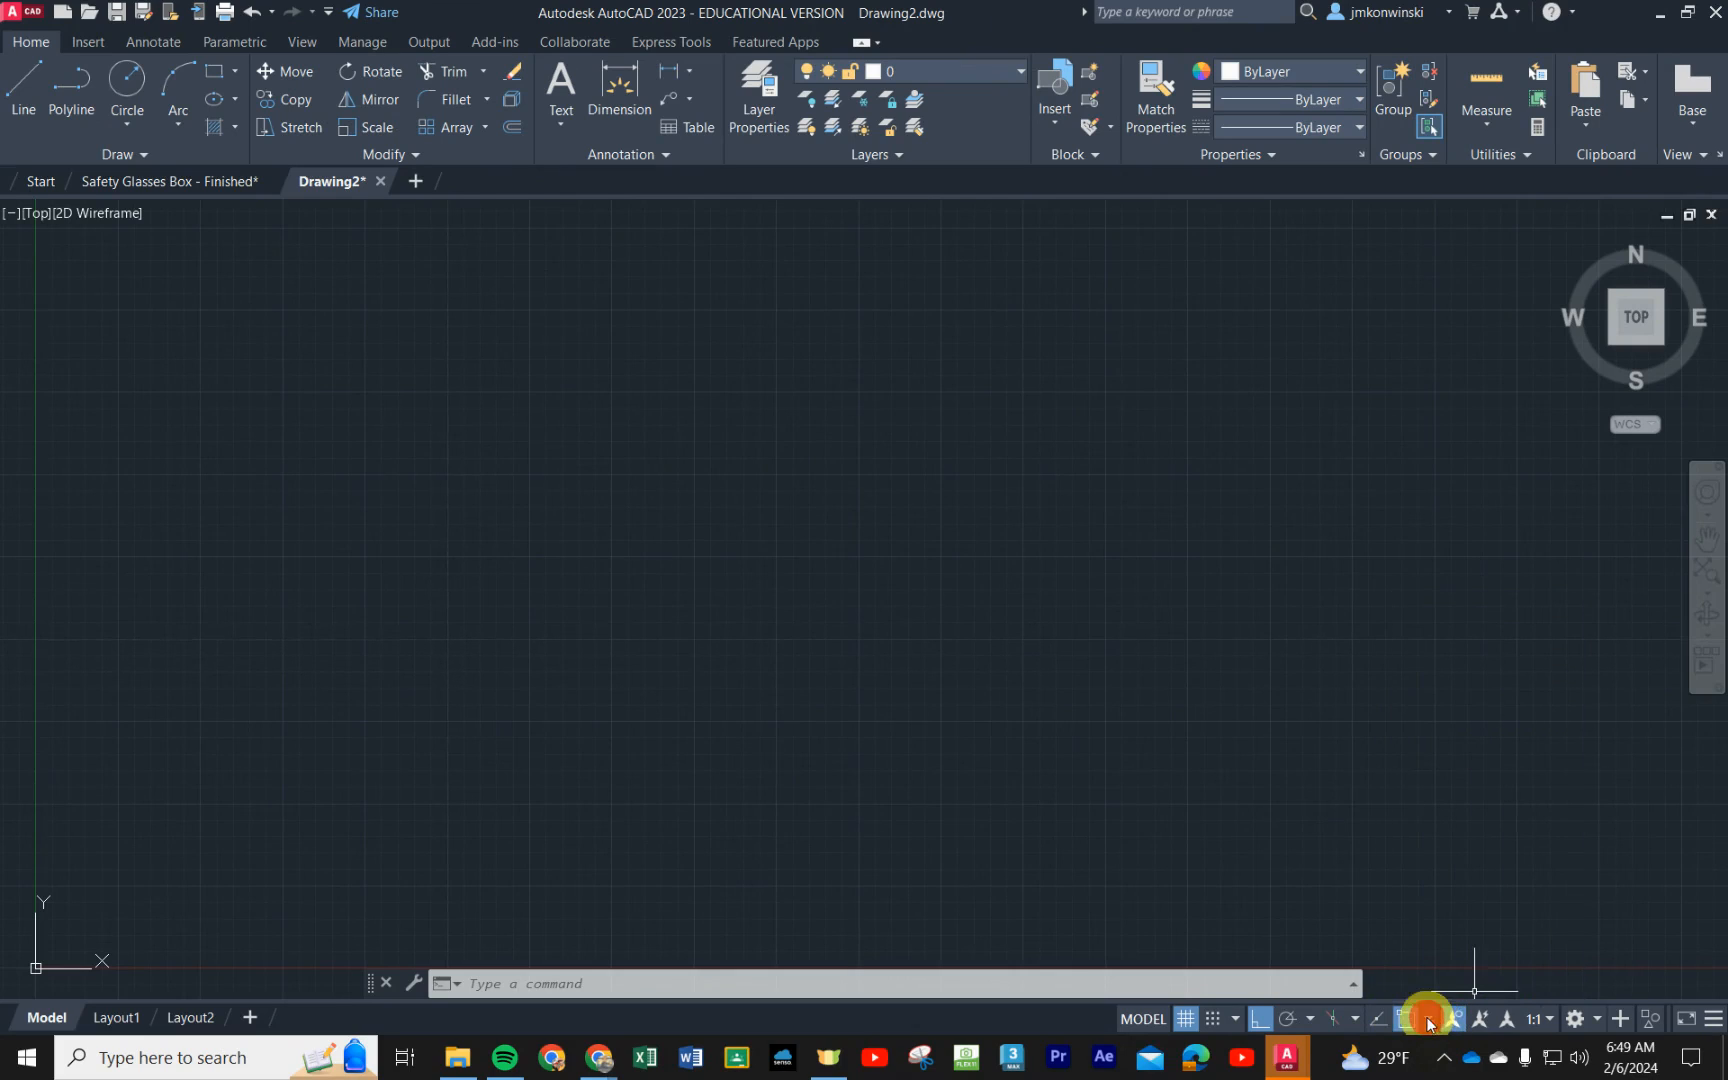
pyautogui.click(1428, 1020)
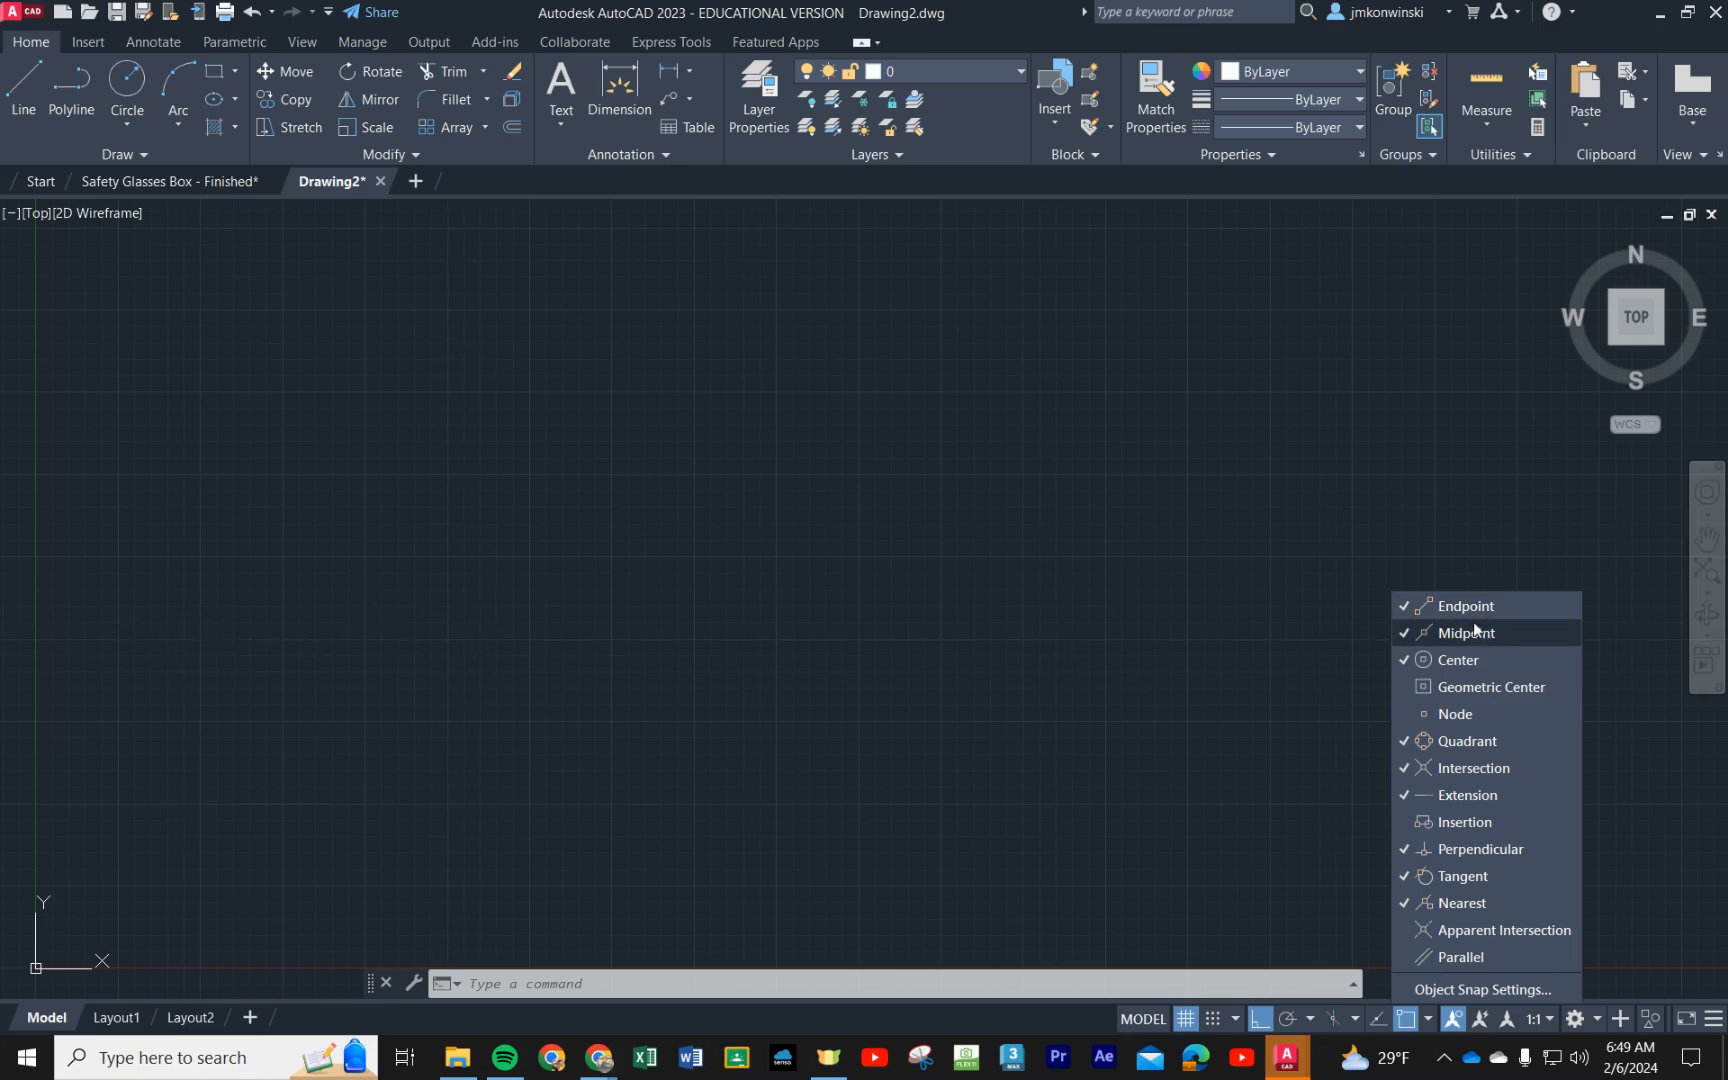
pyautogui.click(1428, 1018)
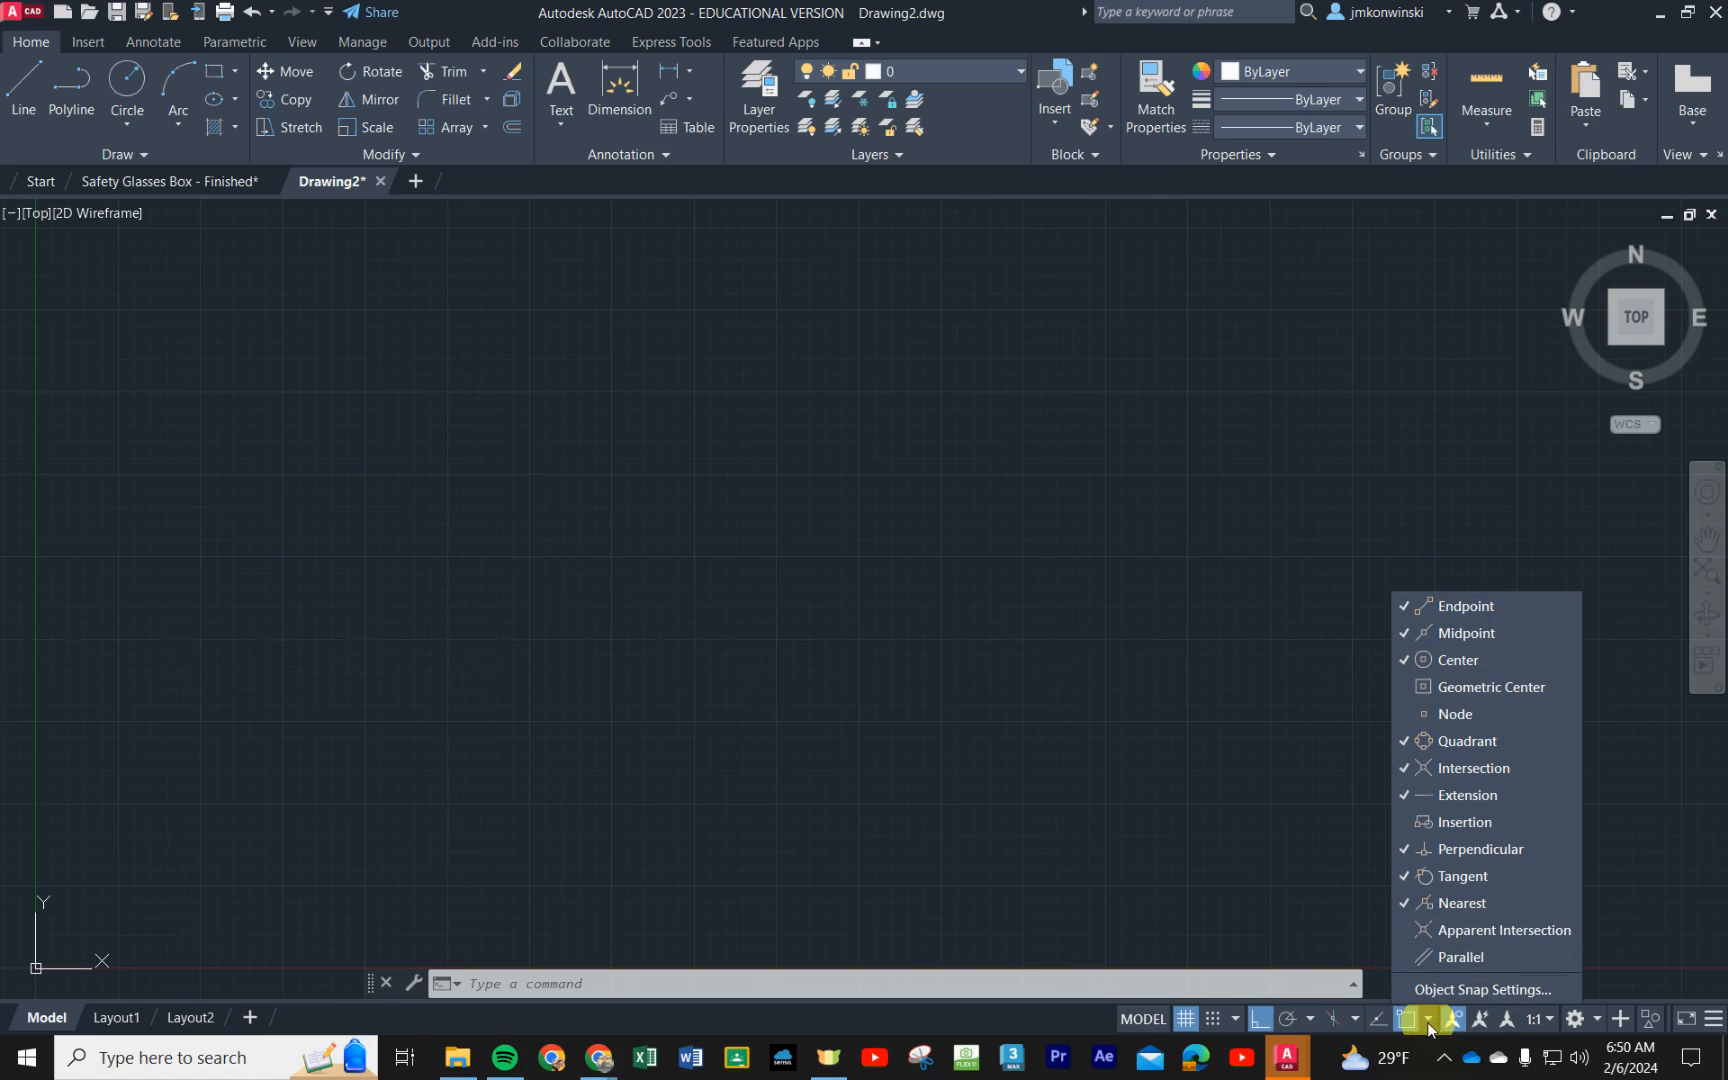
pyautogui.click(1429, 1018)
pyautogui.click(1261, 1018)
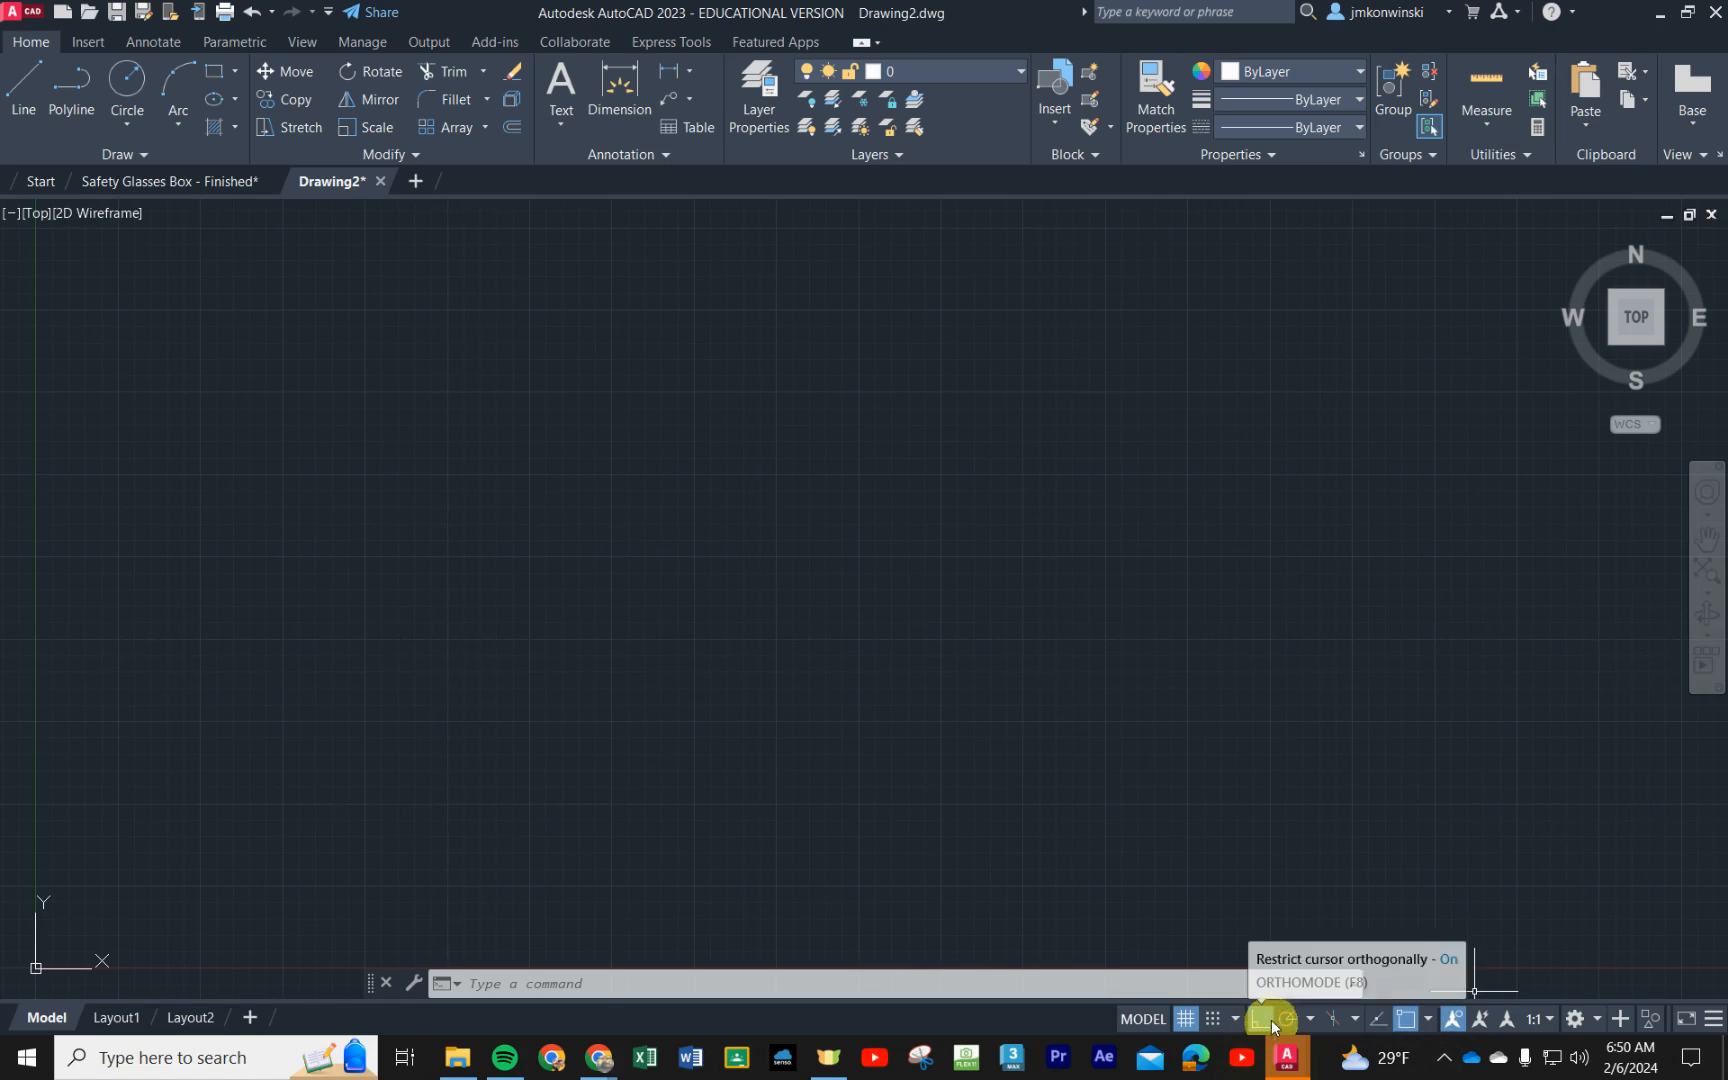
# - With object snap on, draw a horizontal line 9-1/2 long as the bottom edge of a rectangle, heading right from its lower-left corner
pyautogui.click(1405, 1018)
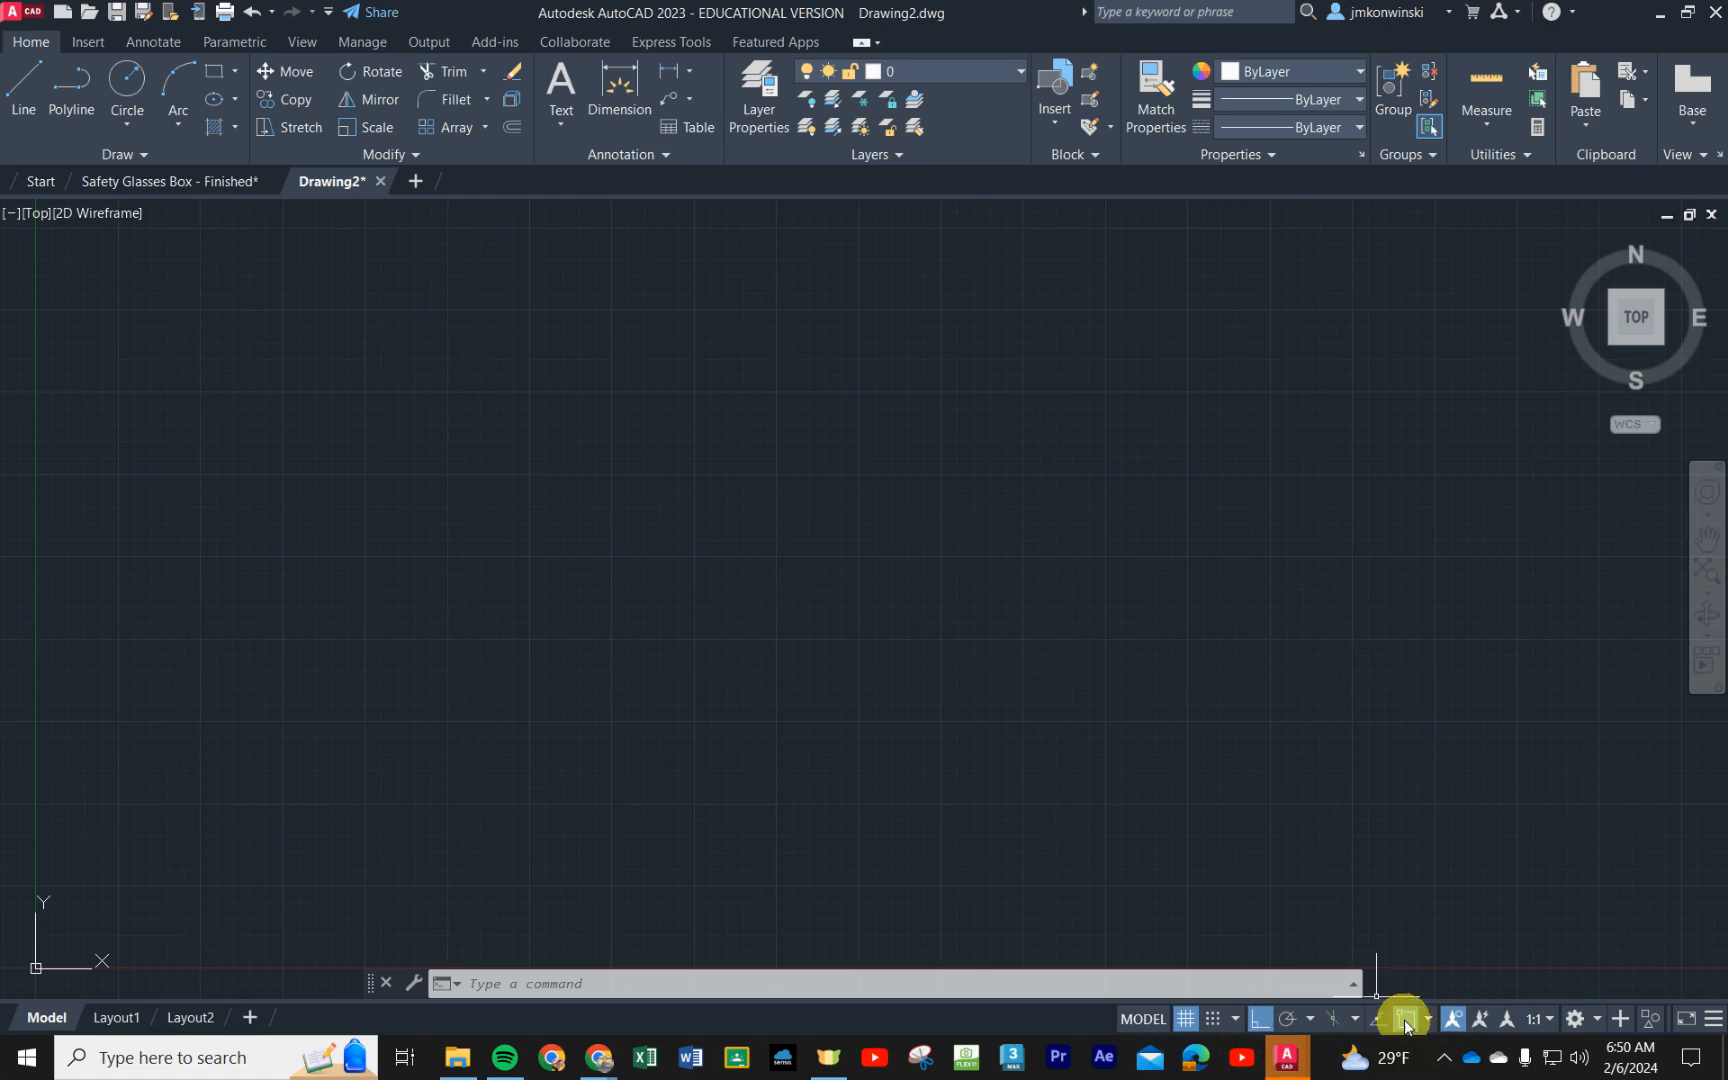
pyautogui.click(1405, 1019)
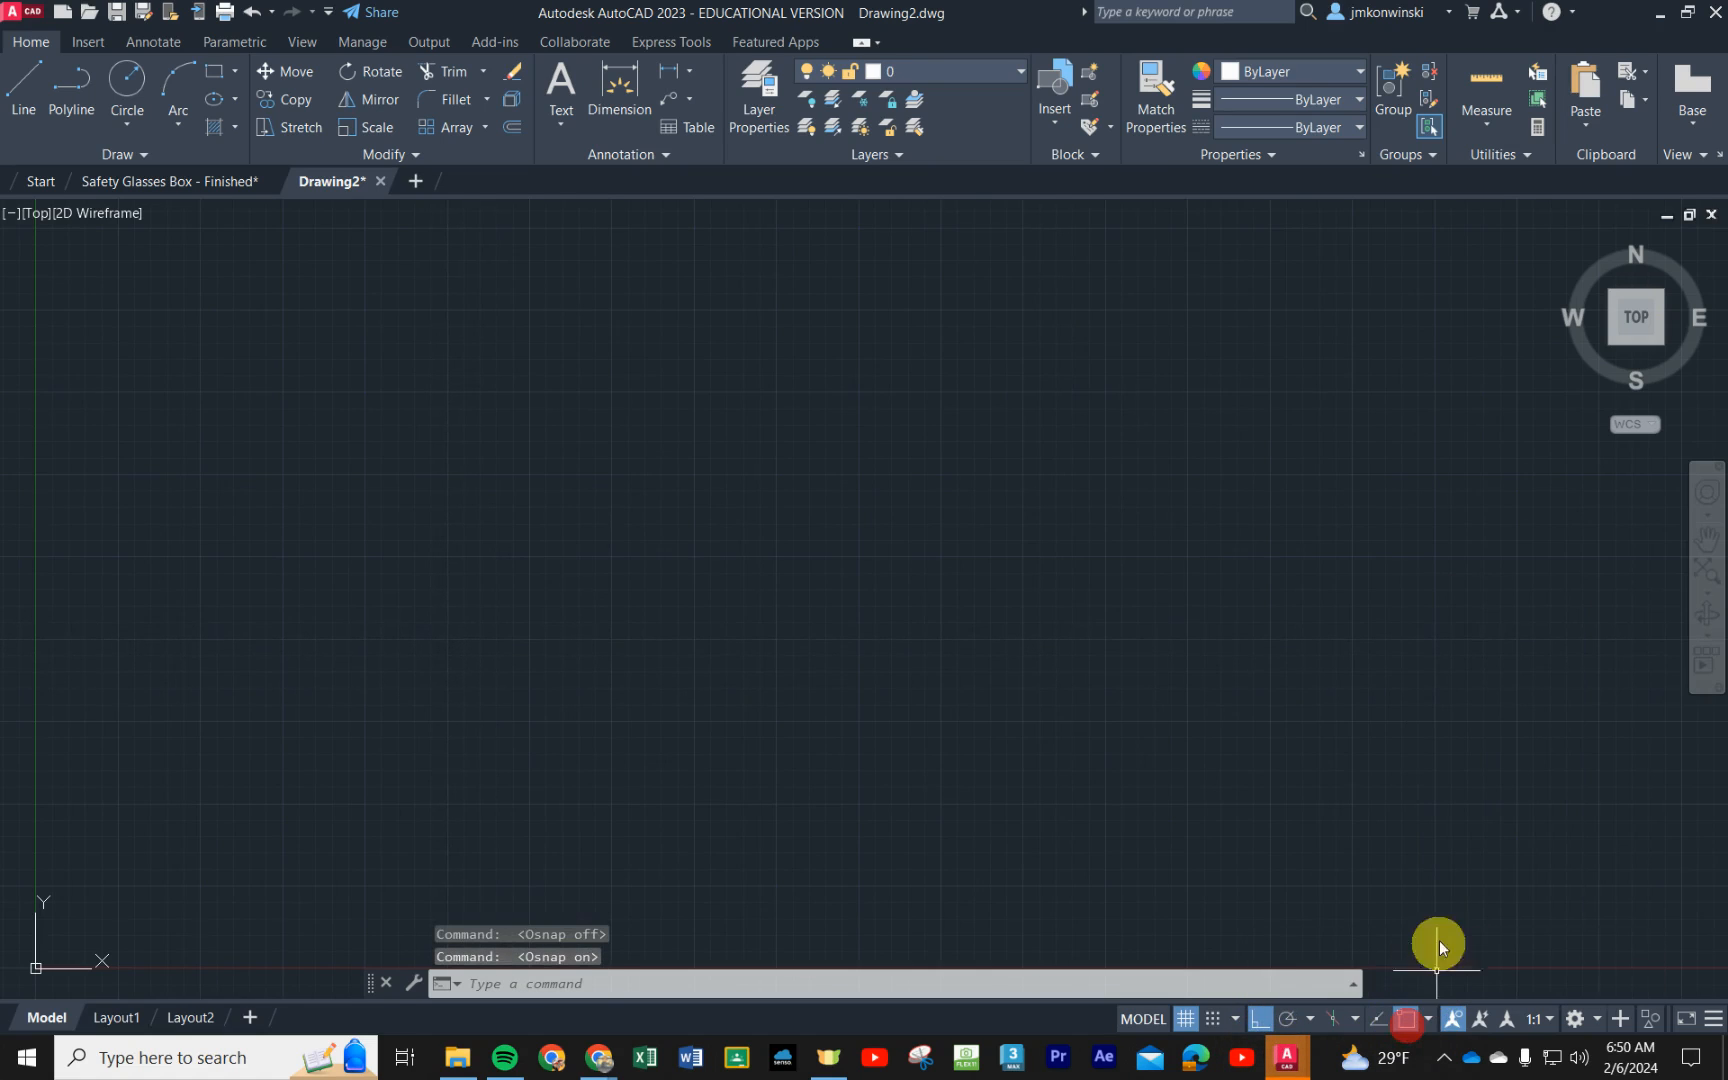
pyautogui.click(30, 88)
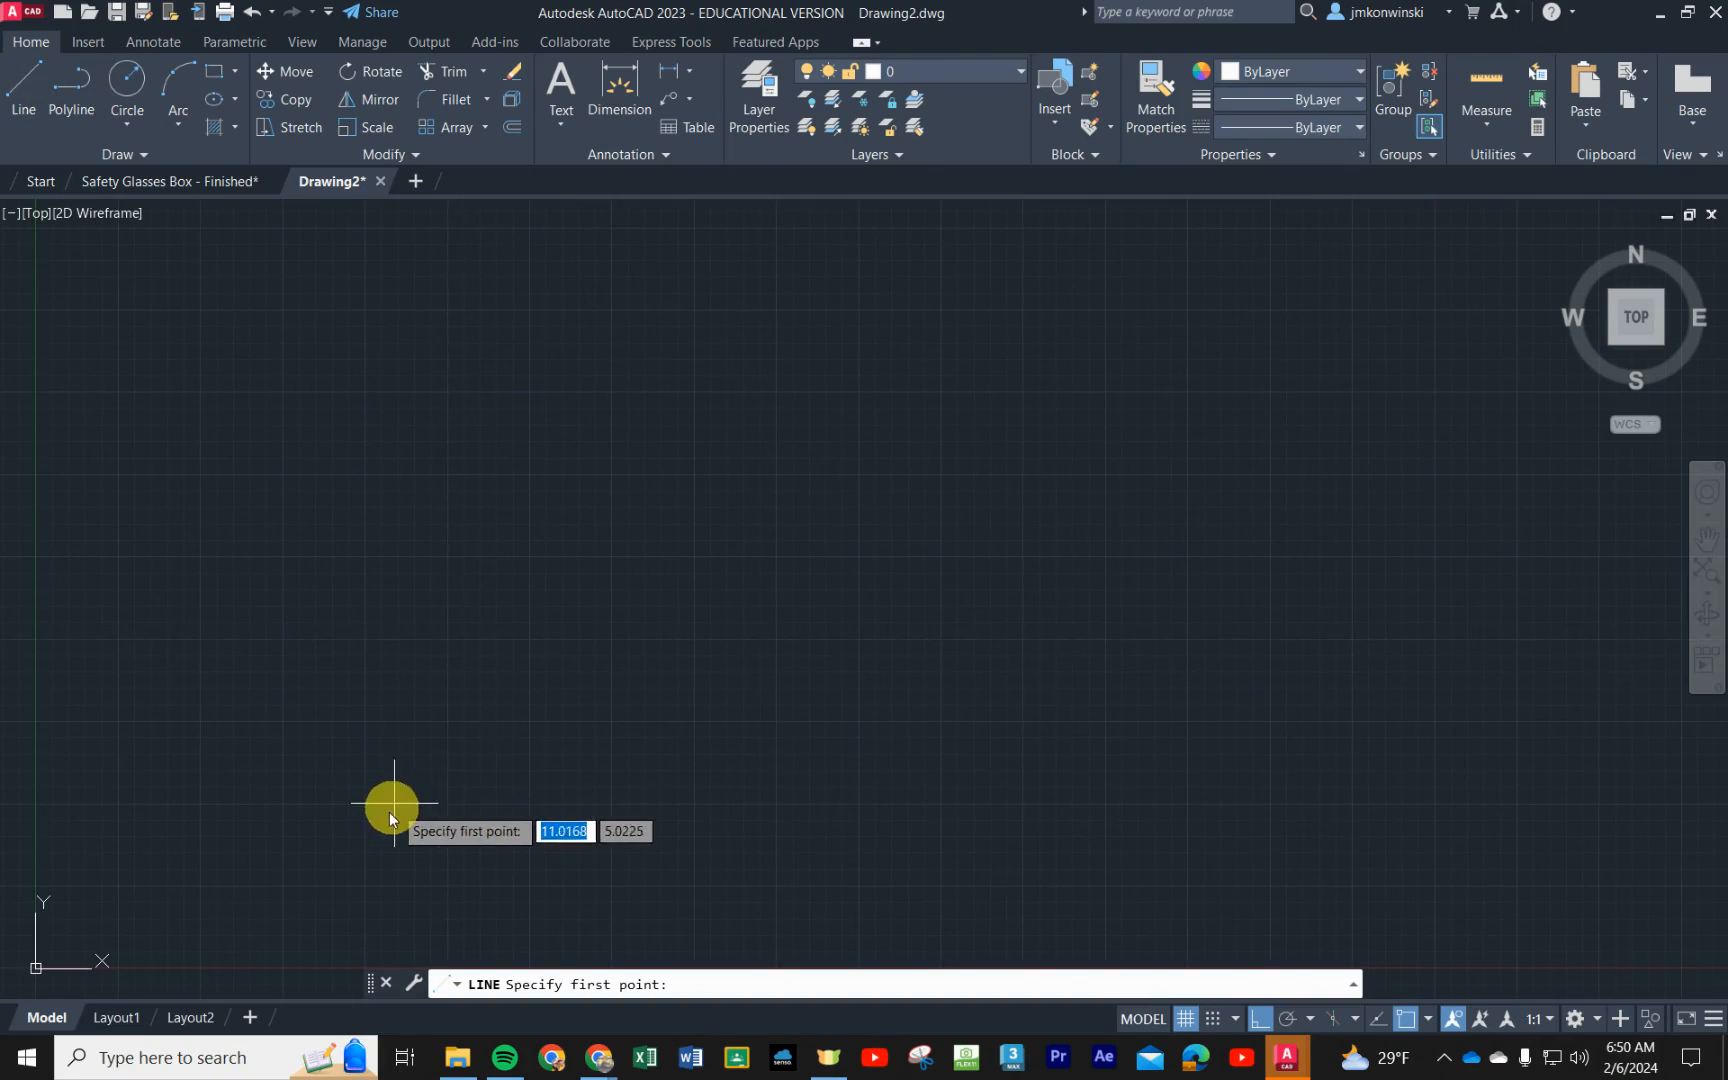
pyautogui.click(257, 847)
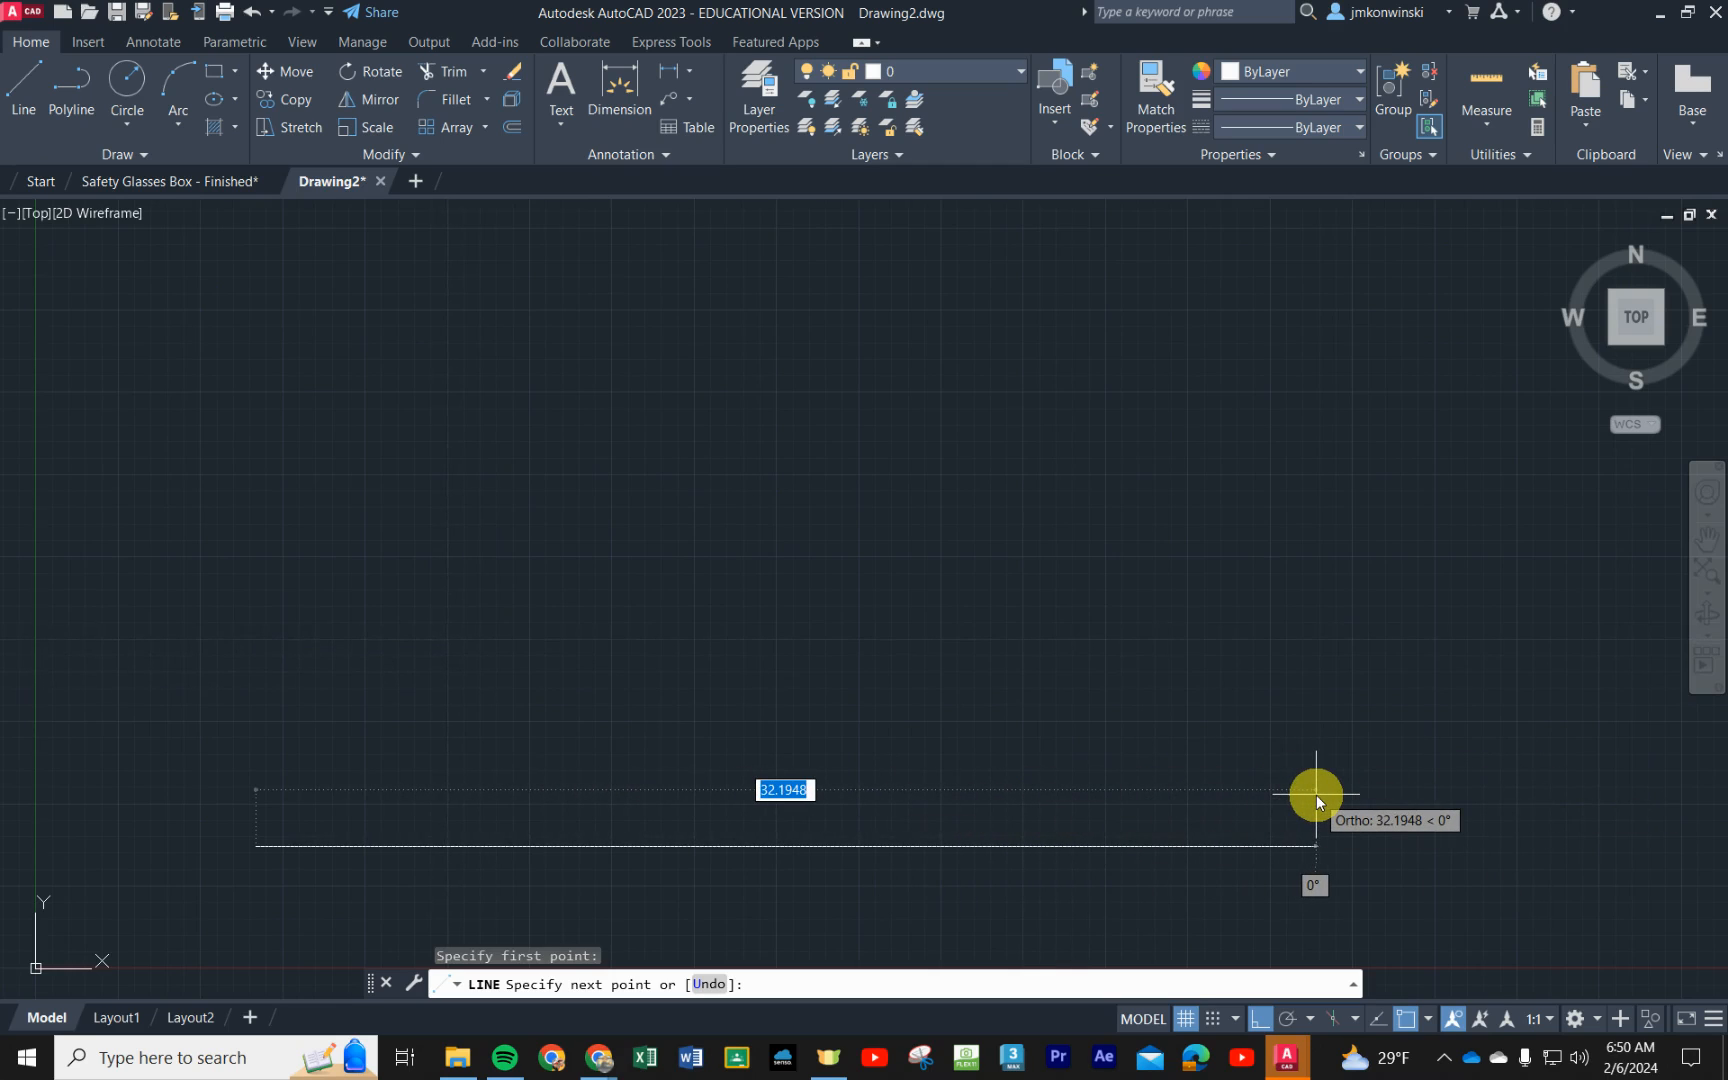
pyautogui.scroll(-5, 1250, 797)
pyautogui.scroll(3, 1108, 803)
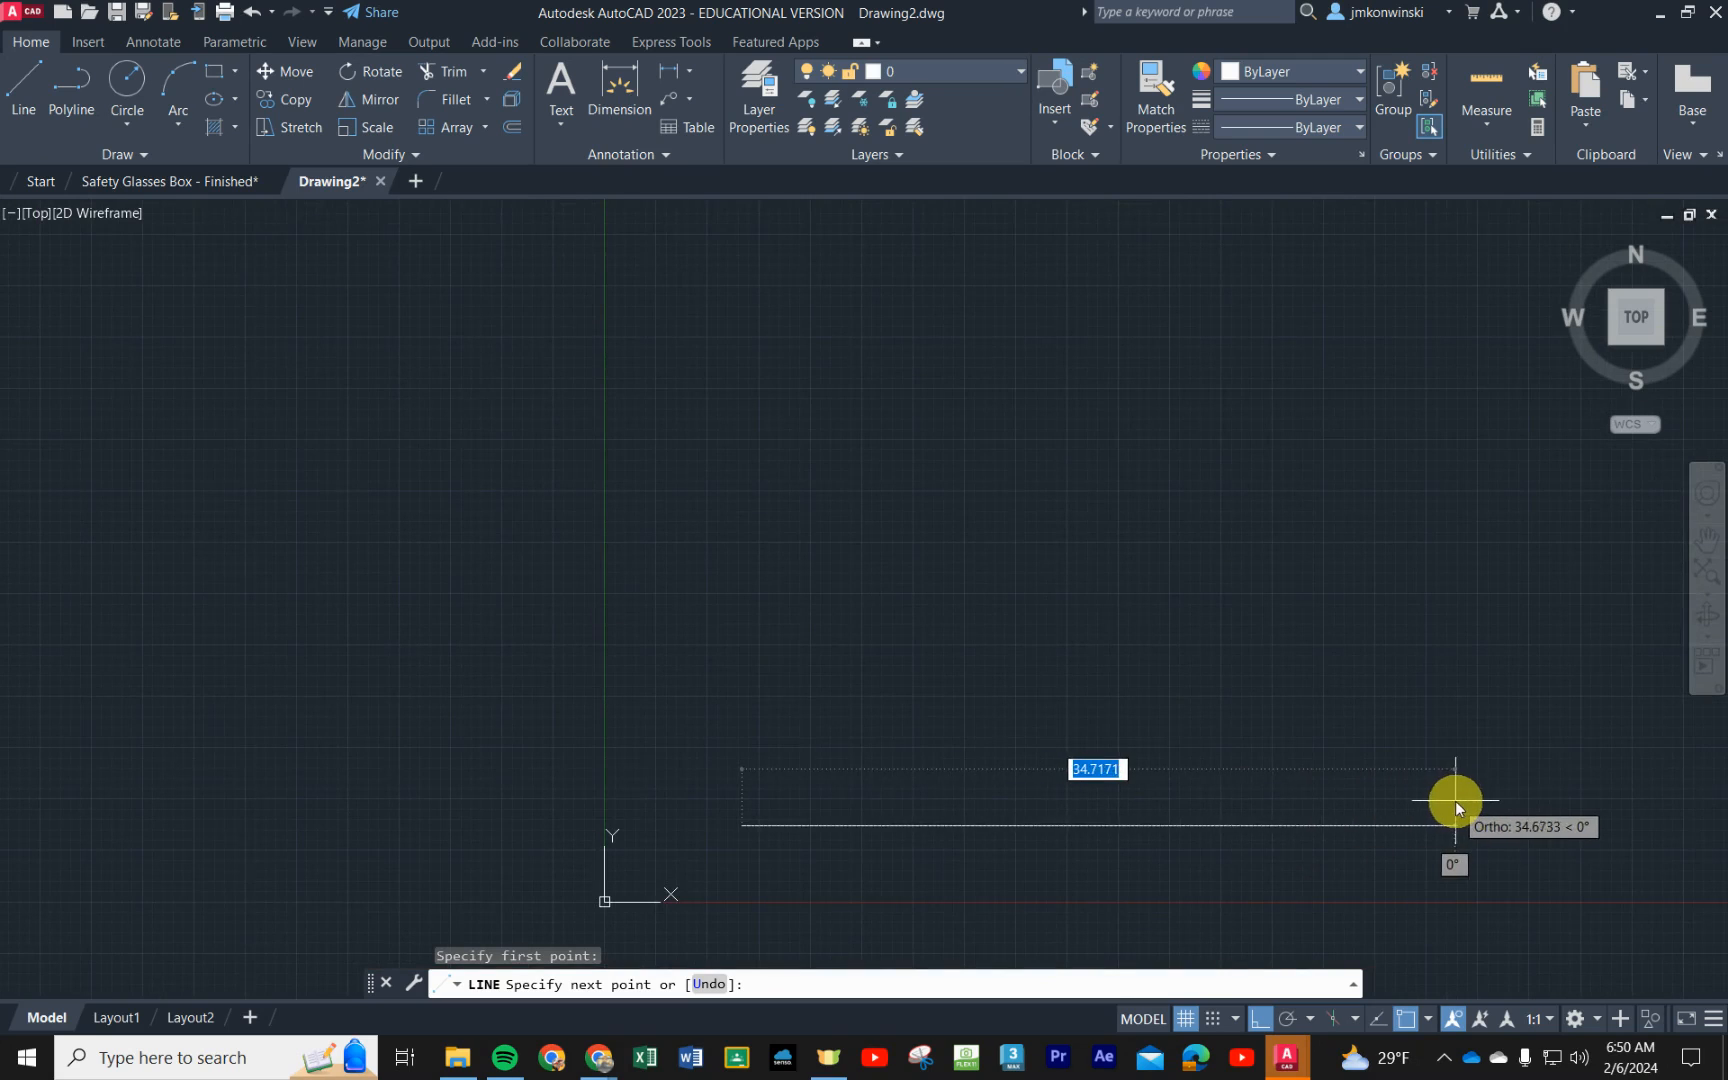
pyautogui.scroll(2, 1400, 818)
pyautogui.scroll(-3, 1355, 806)
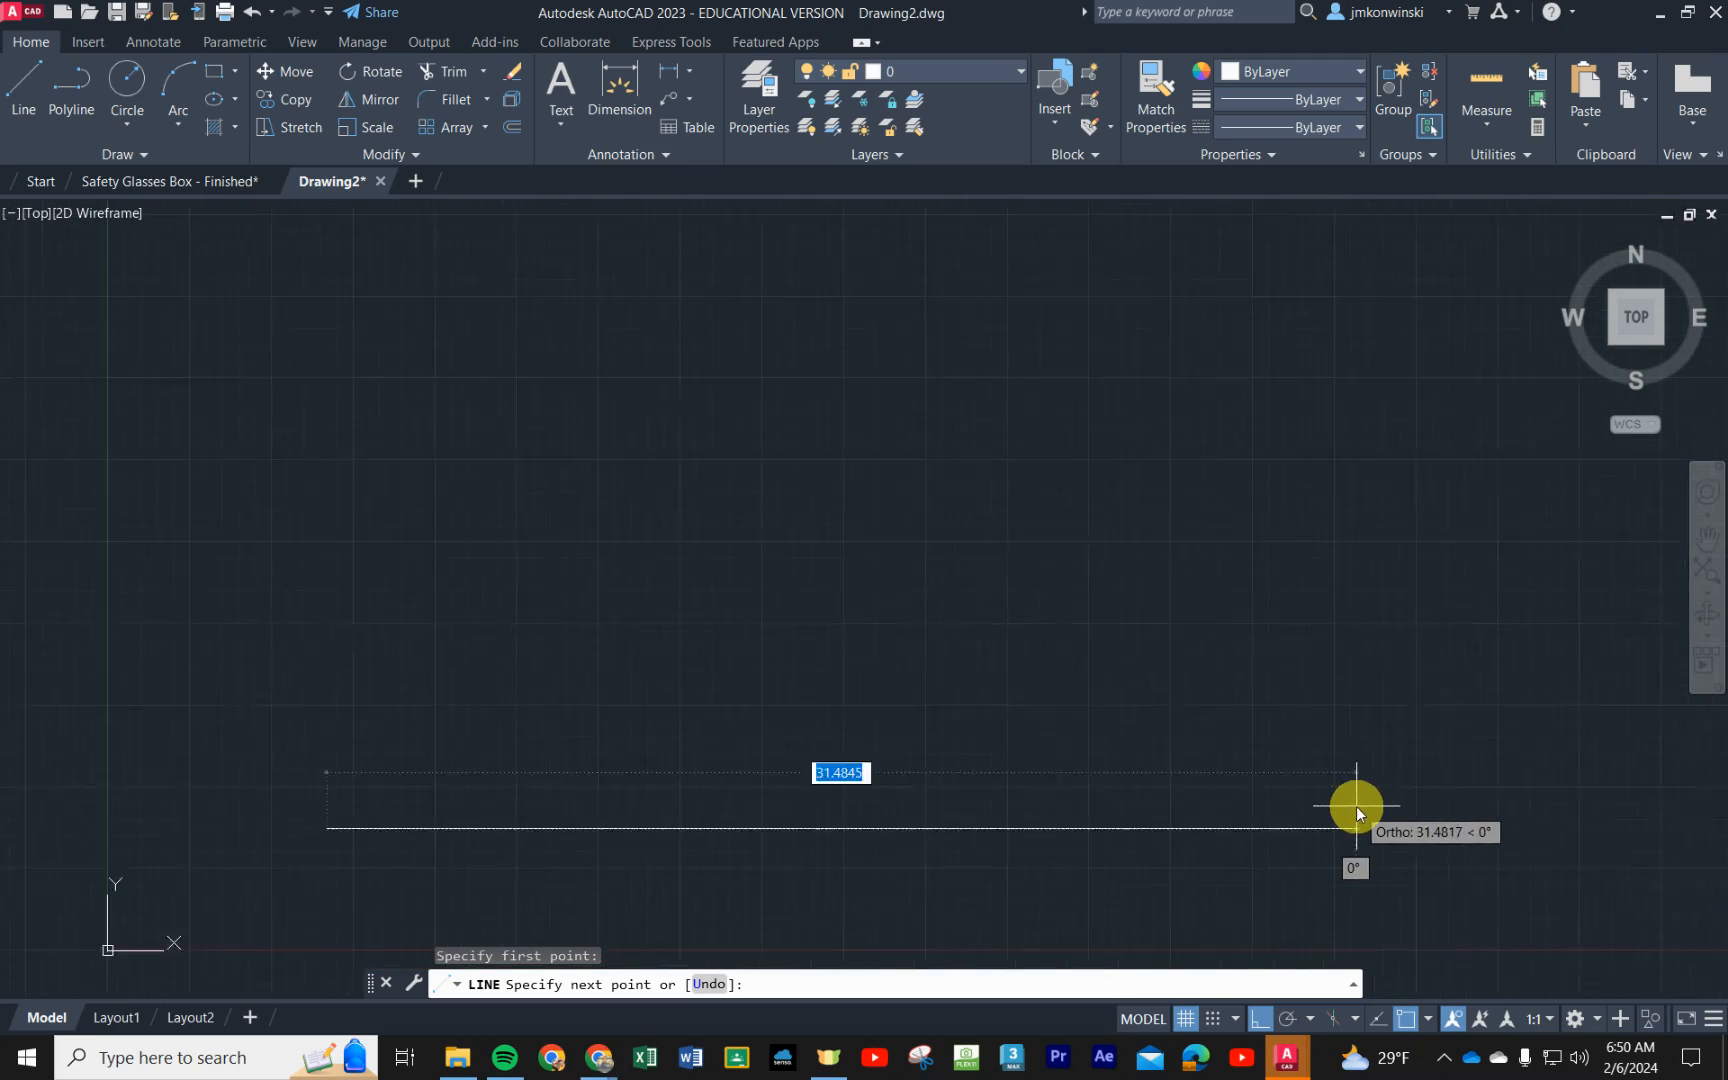
pyautogui.scroll(2, 1331, 803)
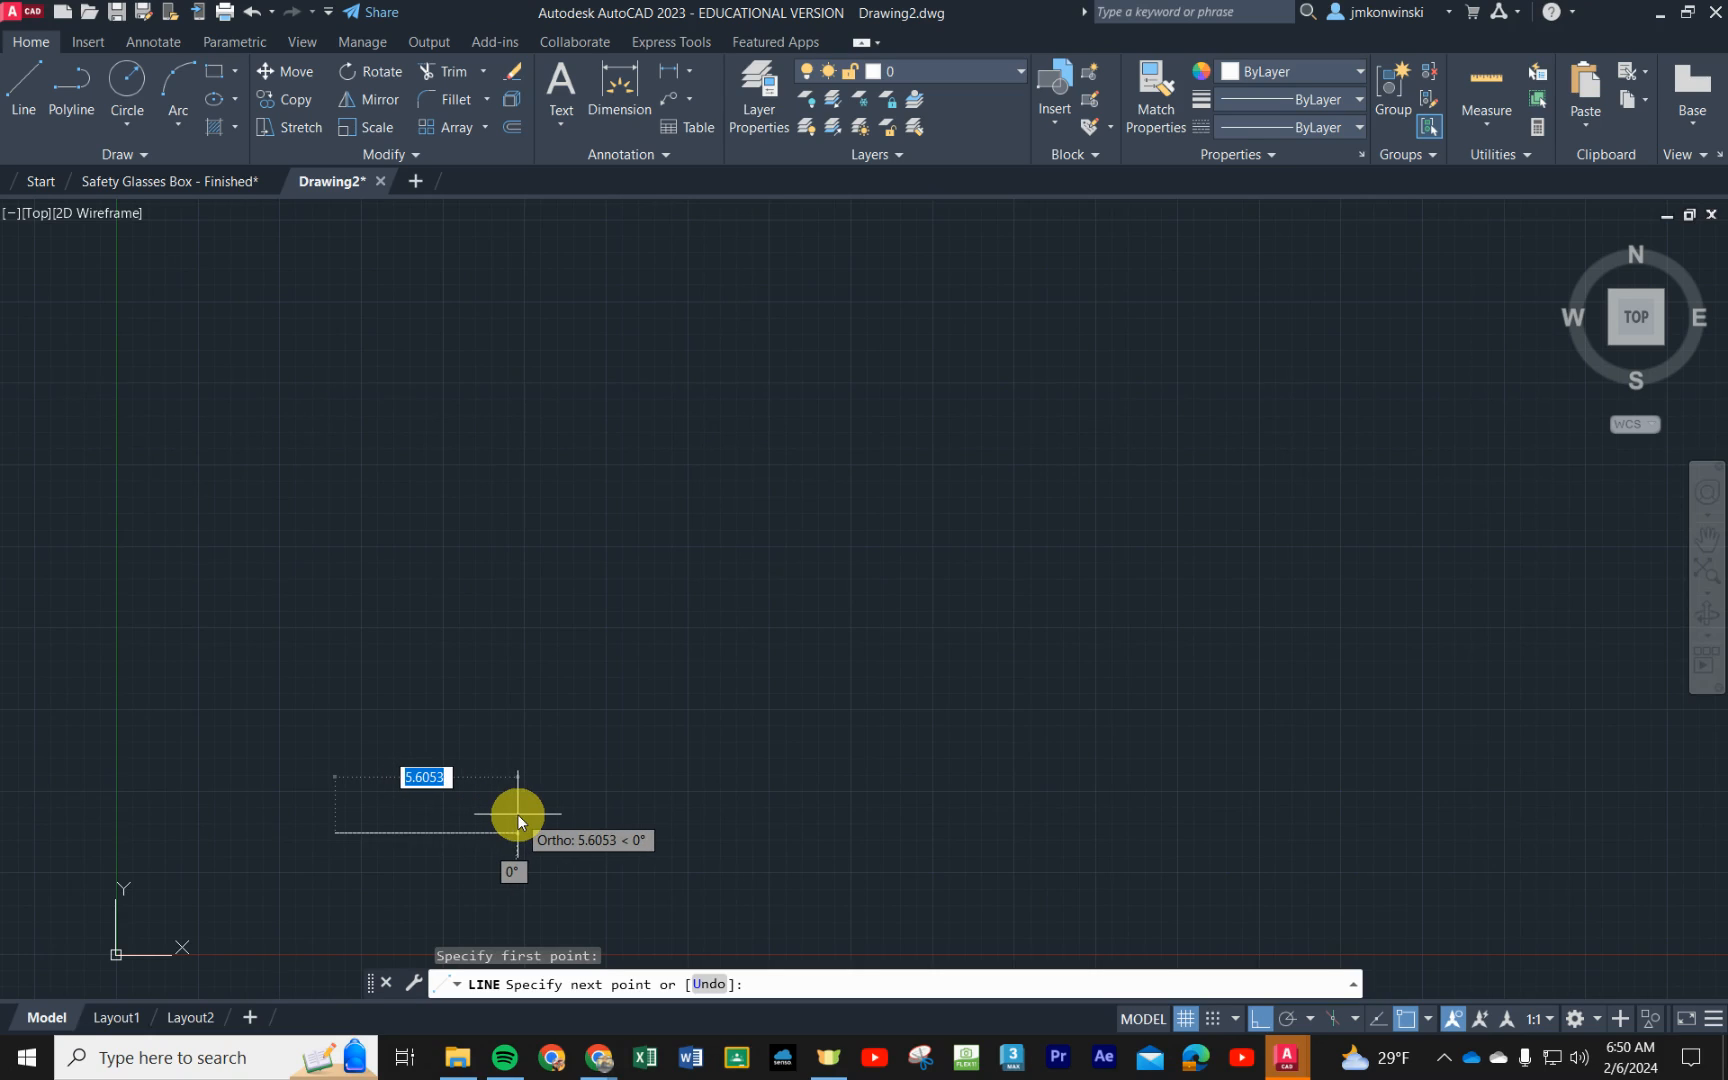
pyautogui.write('9')
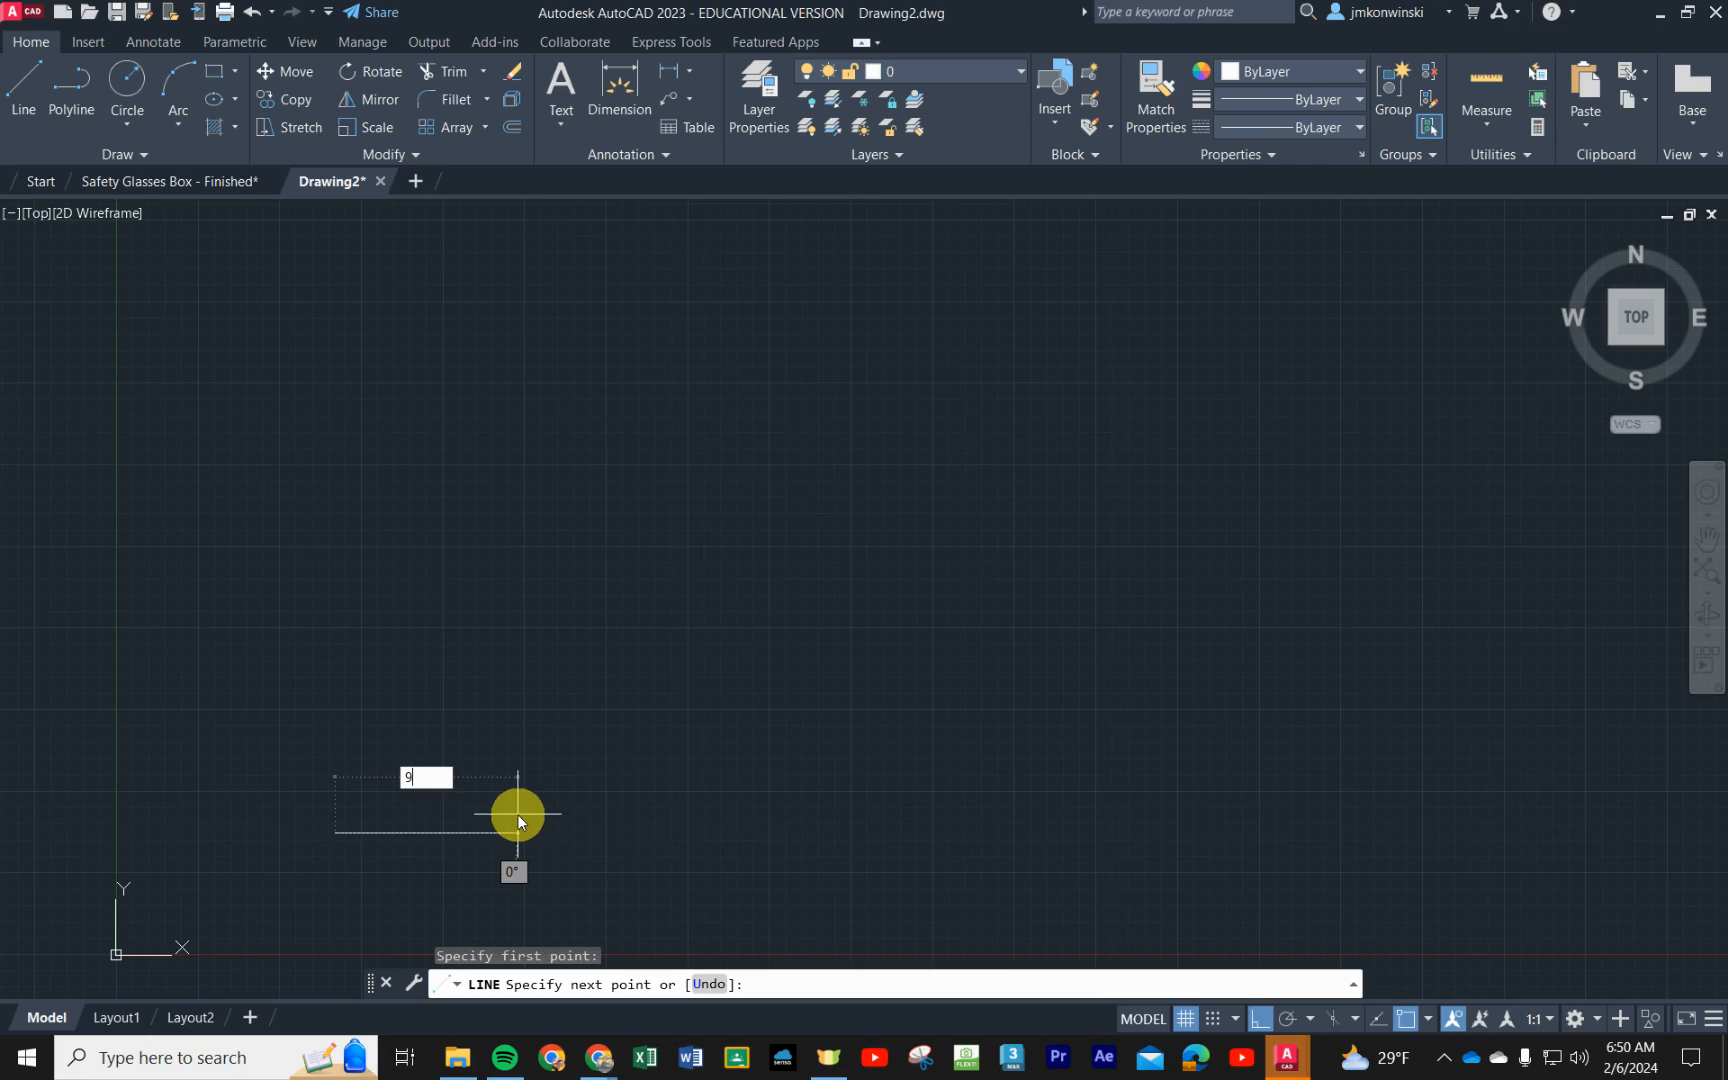
pyautogui.write('-1/2')
pyautogui.press('Return')
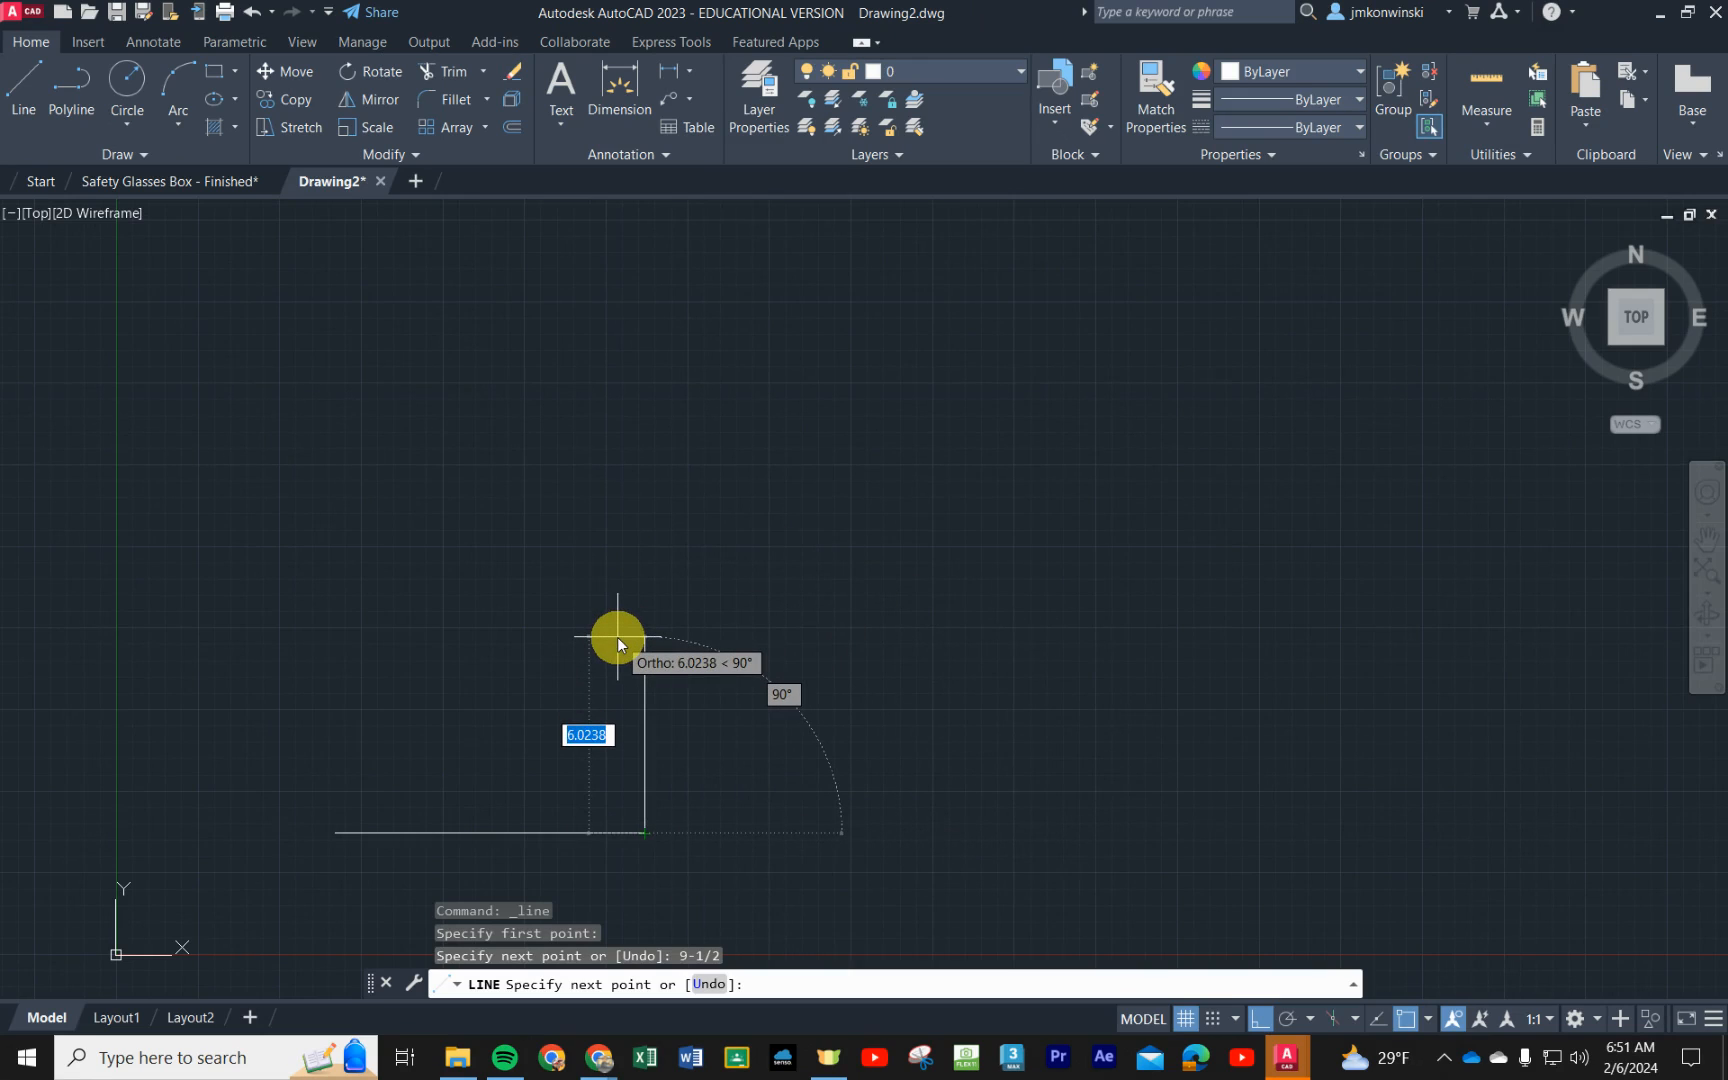
# - Draw the rectangle's right edge 6-3/4 long, straight up from the end of the bottom edge
pyautogui.write('6.75')
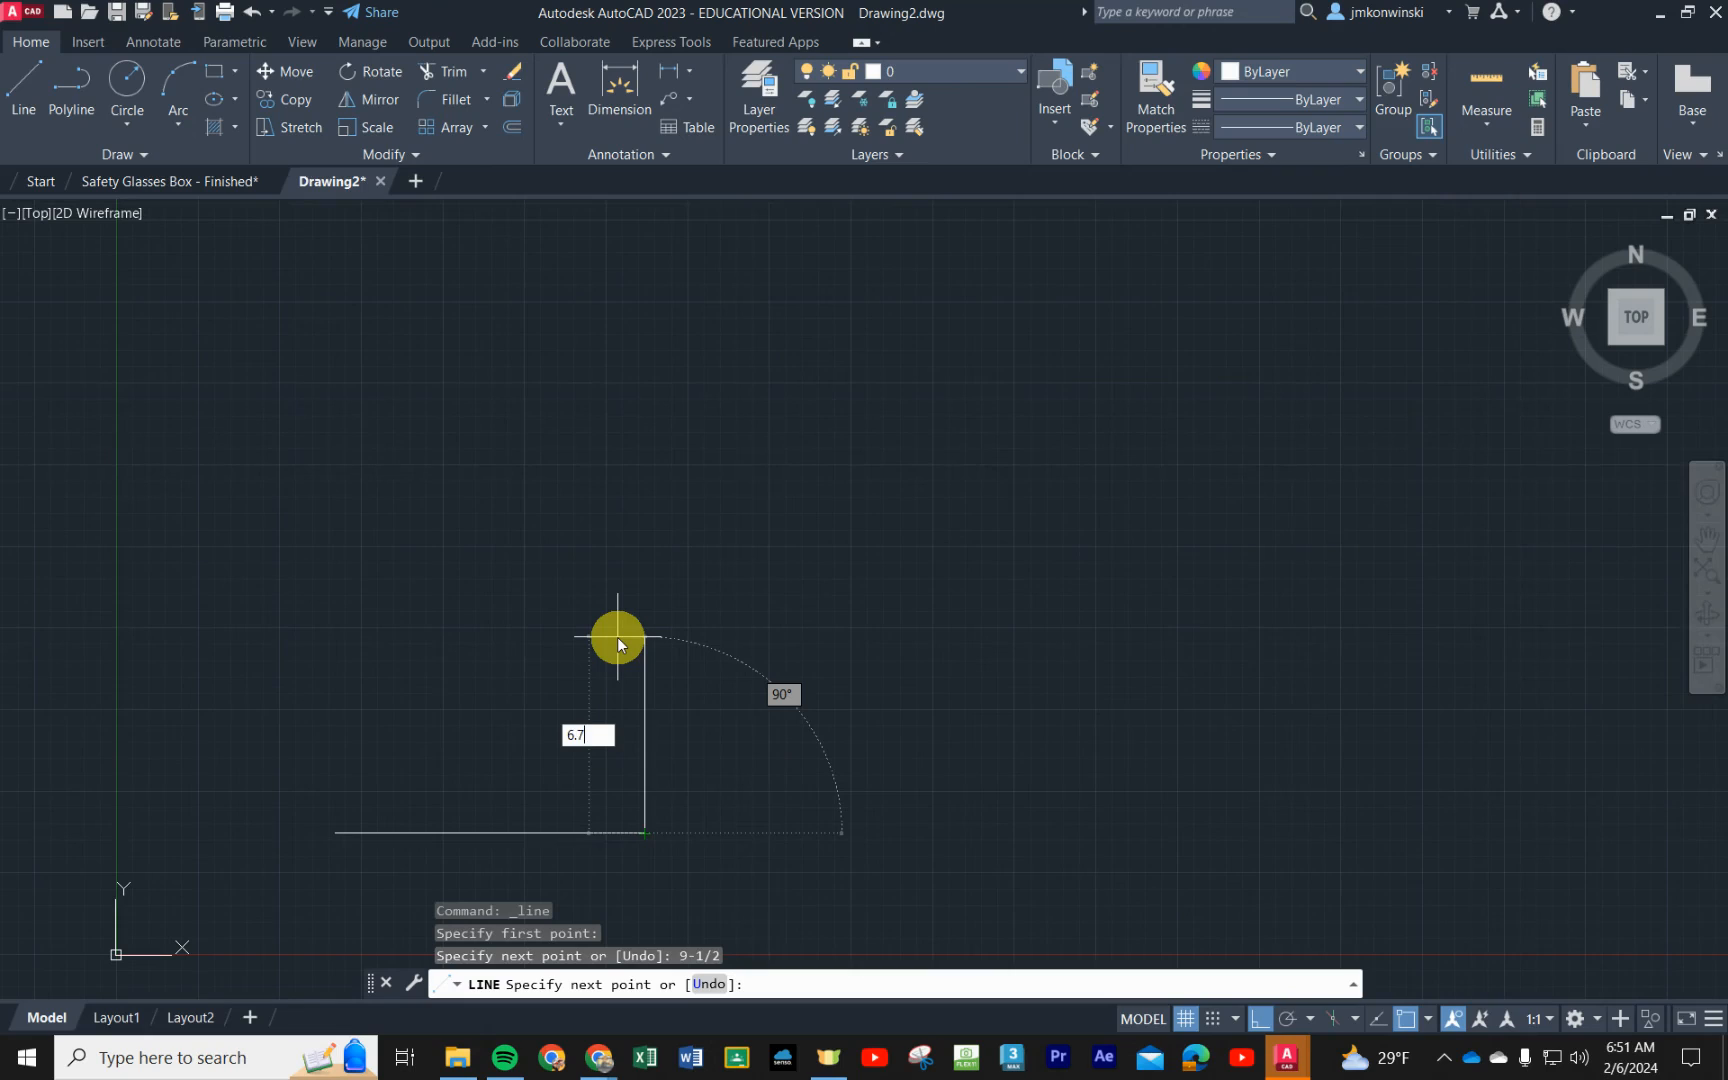
pyautogui.press('BackSpace')
pyautogui.press('BackSpace')
pyautogui.press('BackSpace')
pyautogui.write('-3/4')
pyautogui.press('Return')
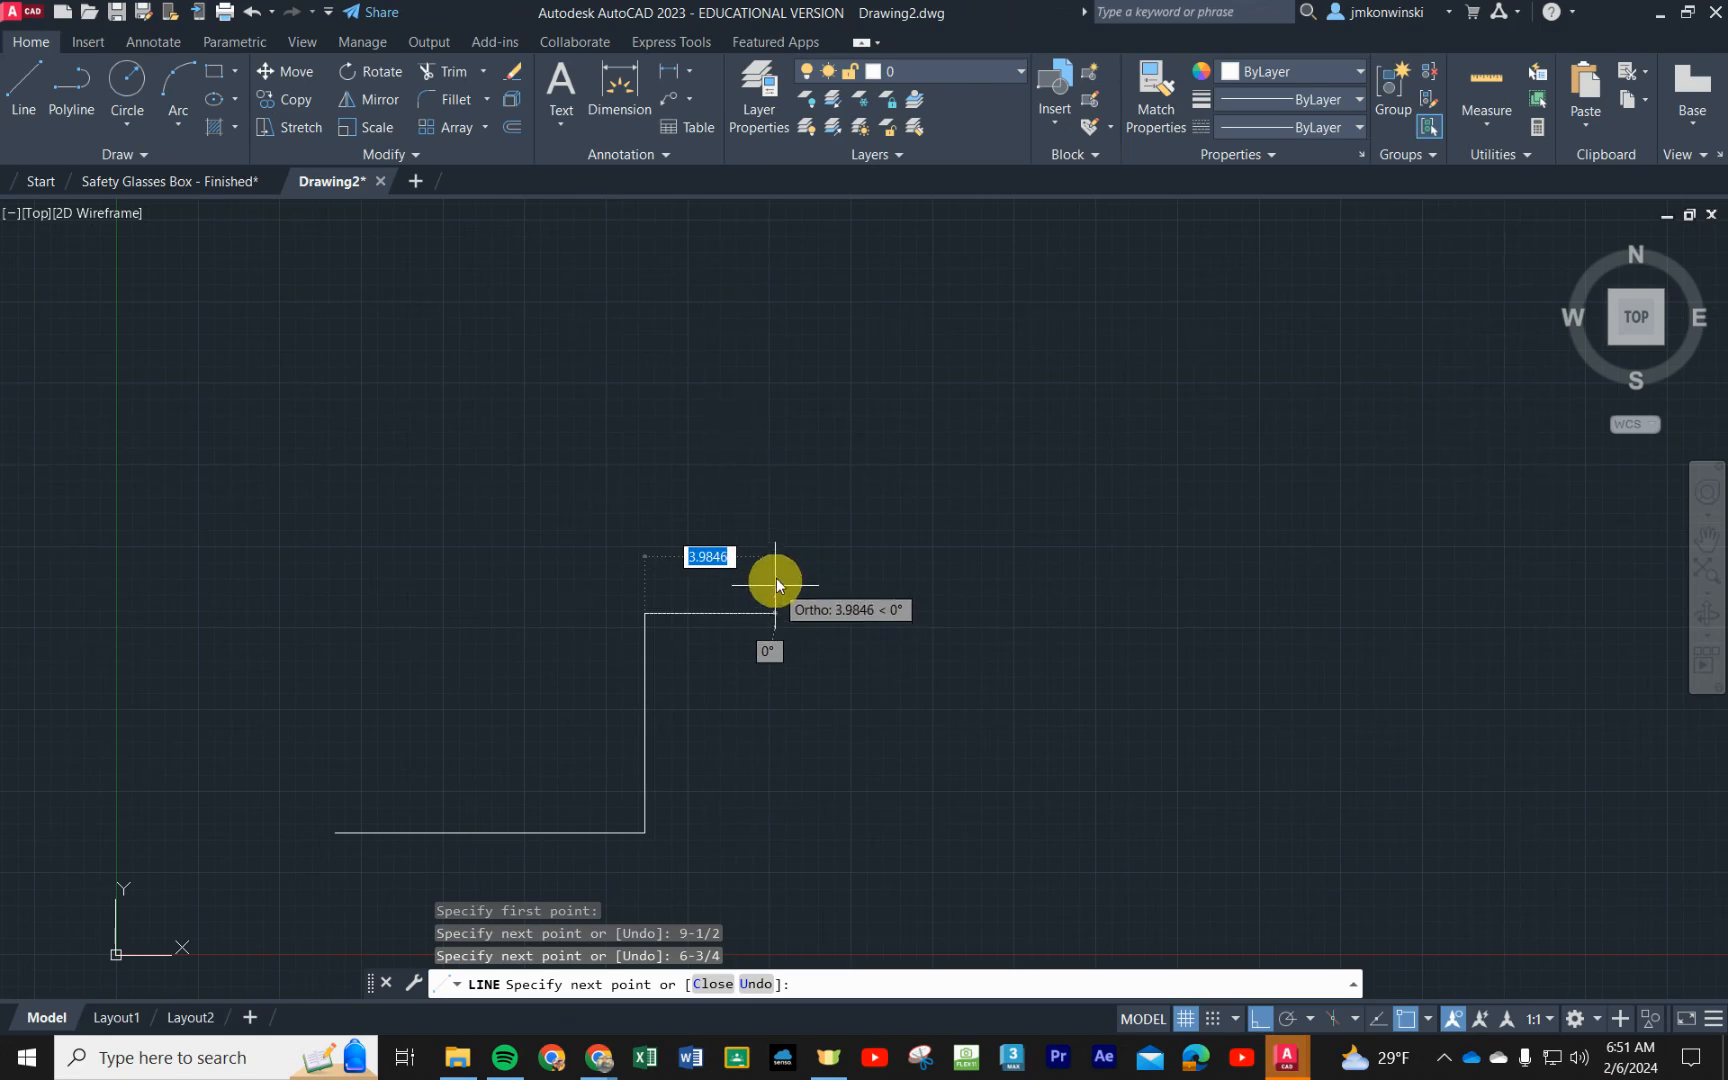
# - Draw the rectangle's top edge 9.5 long, heading left from the upper end of the right edge
pyautogui.scroll(2, 418, 655)
pyautogui.scroll(-2, 418, 655)
pyautogui.scroll(3, 198, 667)
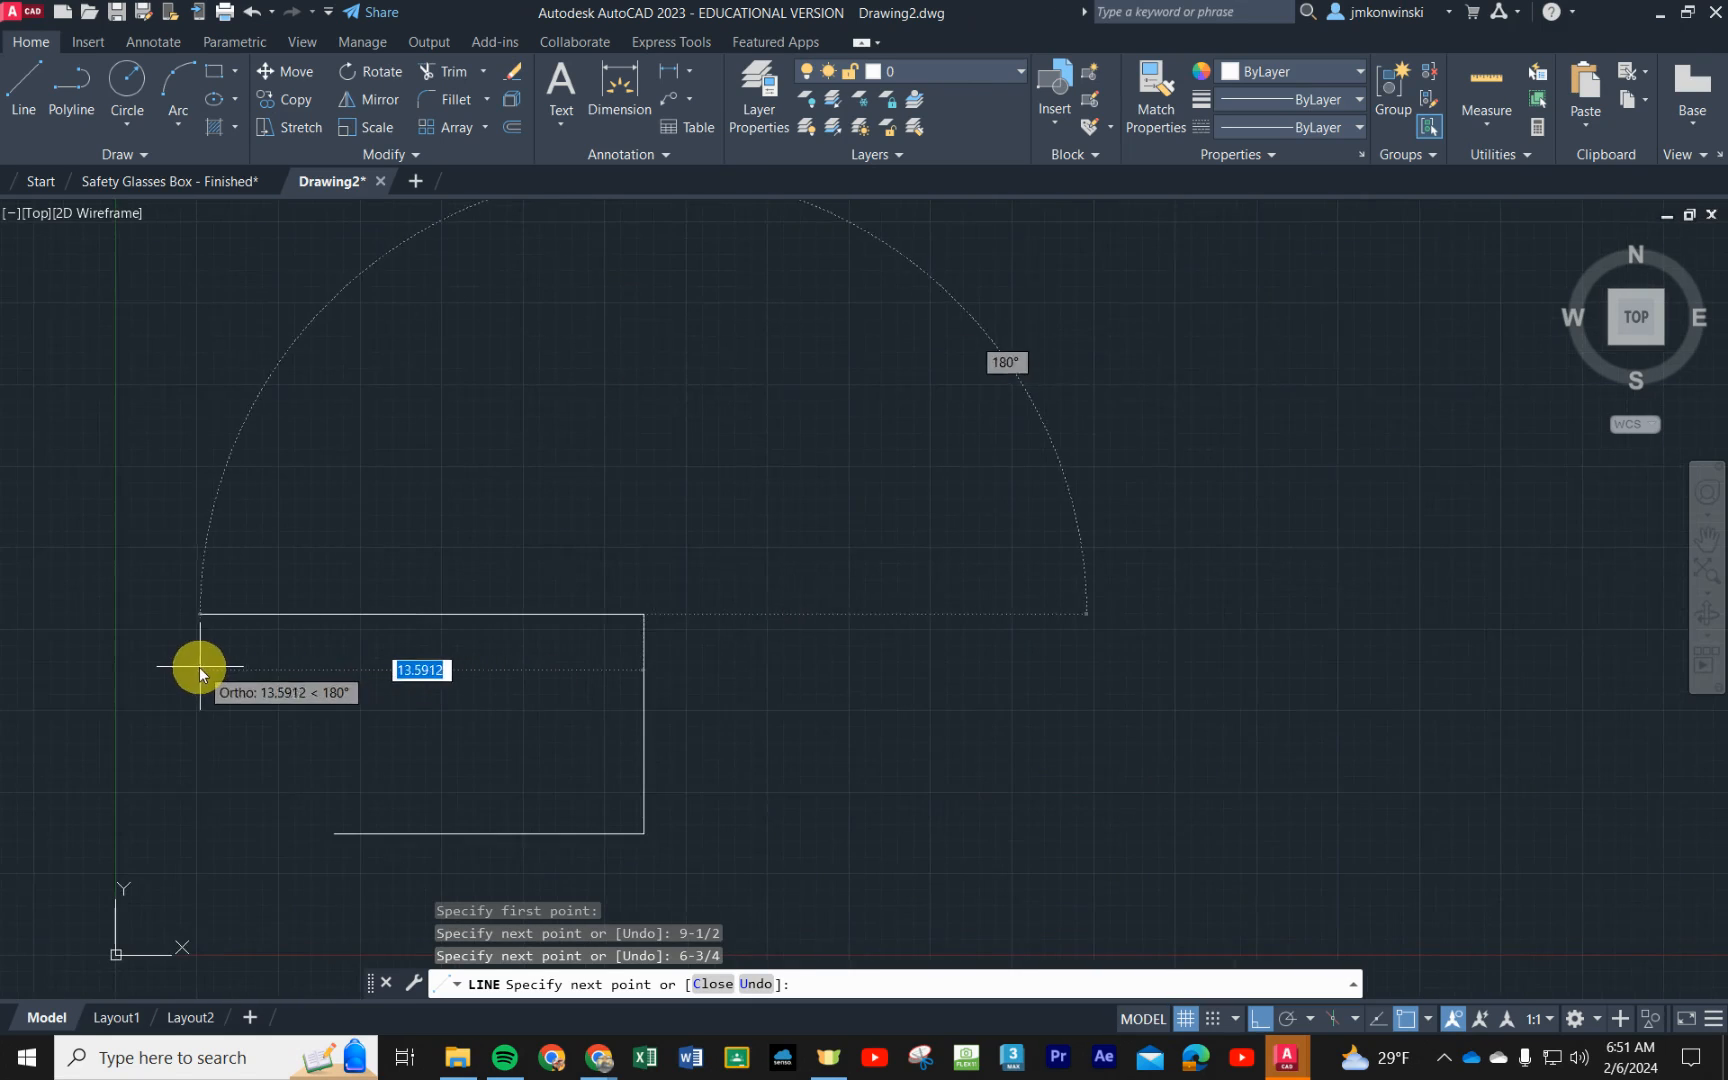
pyautogui.scroll(2, 193, 690)
pyautogui.scroll(-4, 190, 693)
pyautogui.scroll(-2, 190, 693)
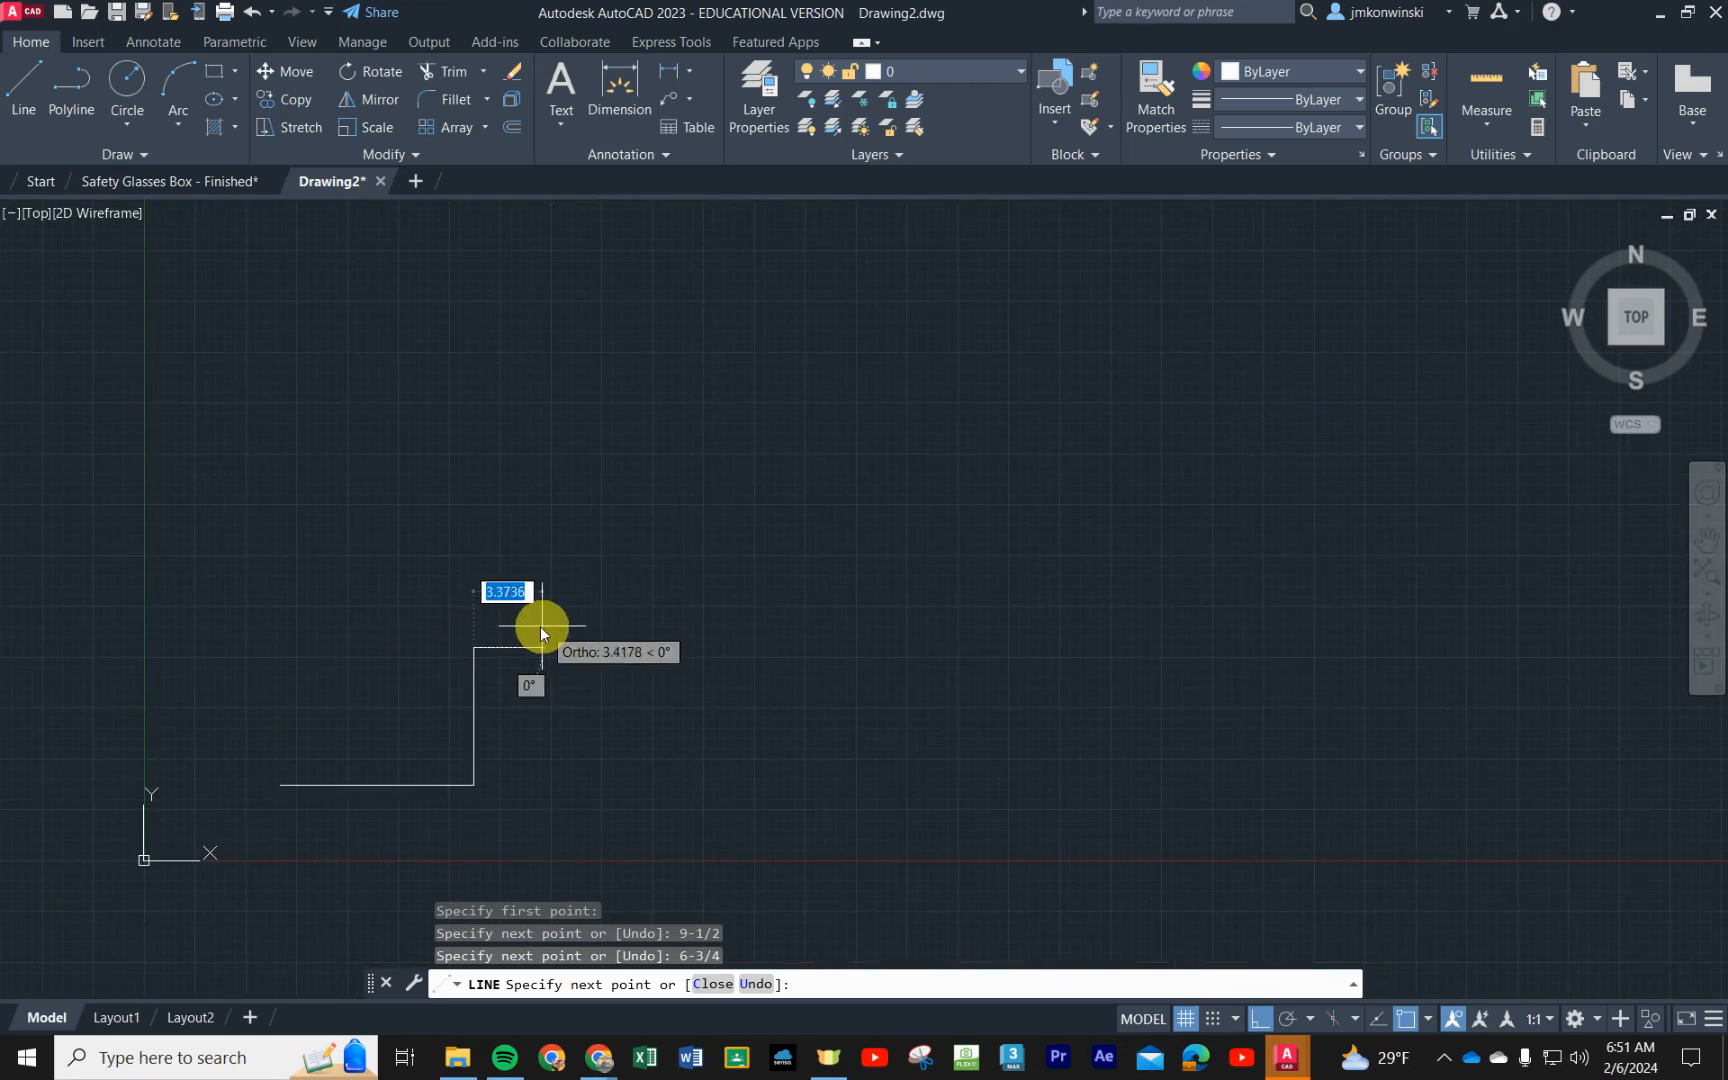
pyautogui.scroll(3, 297, 629)
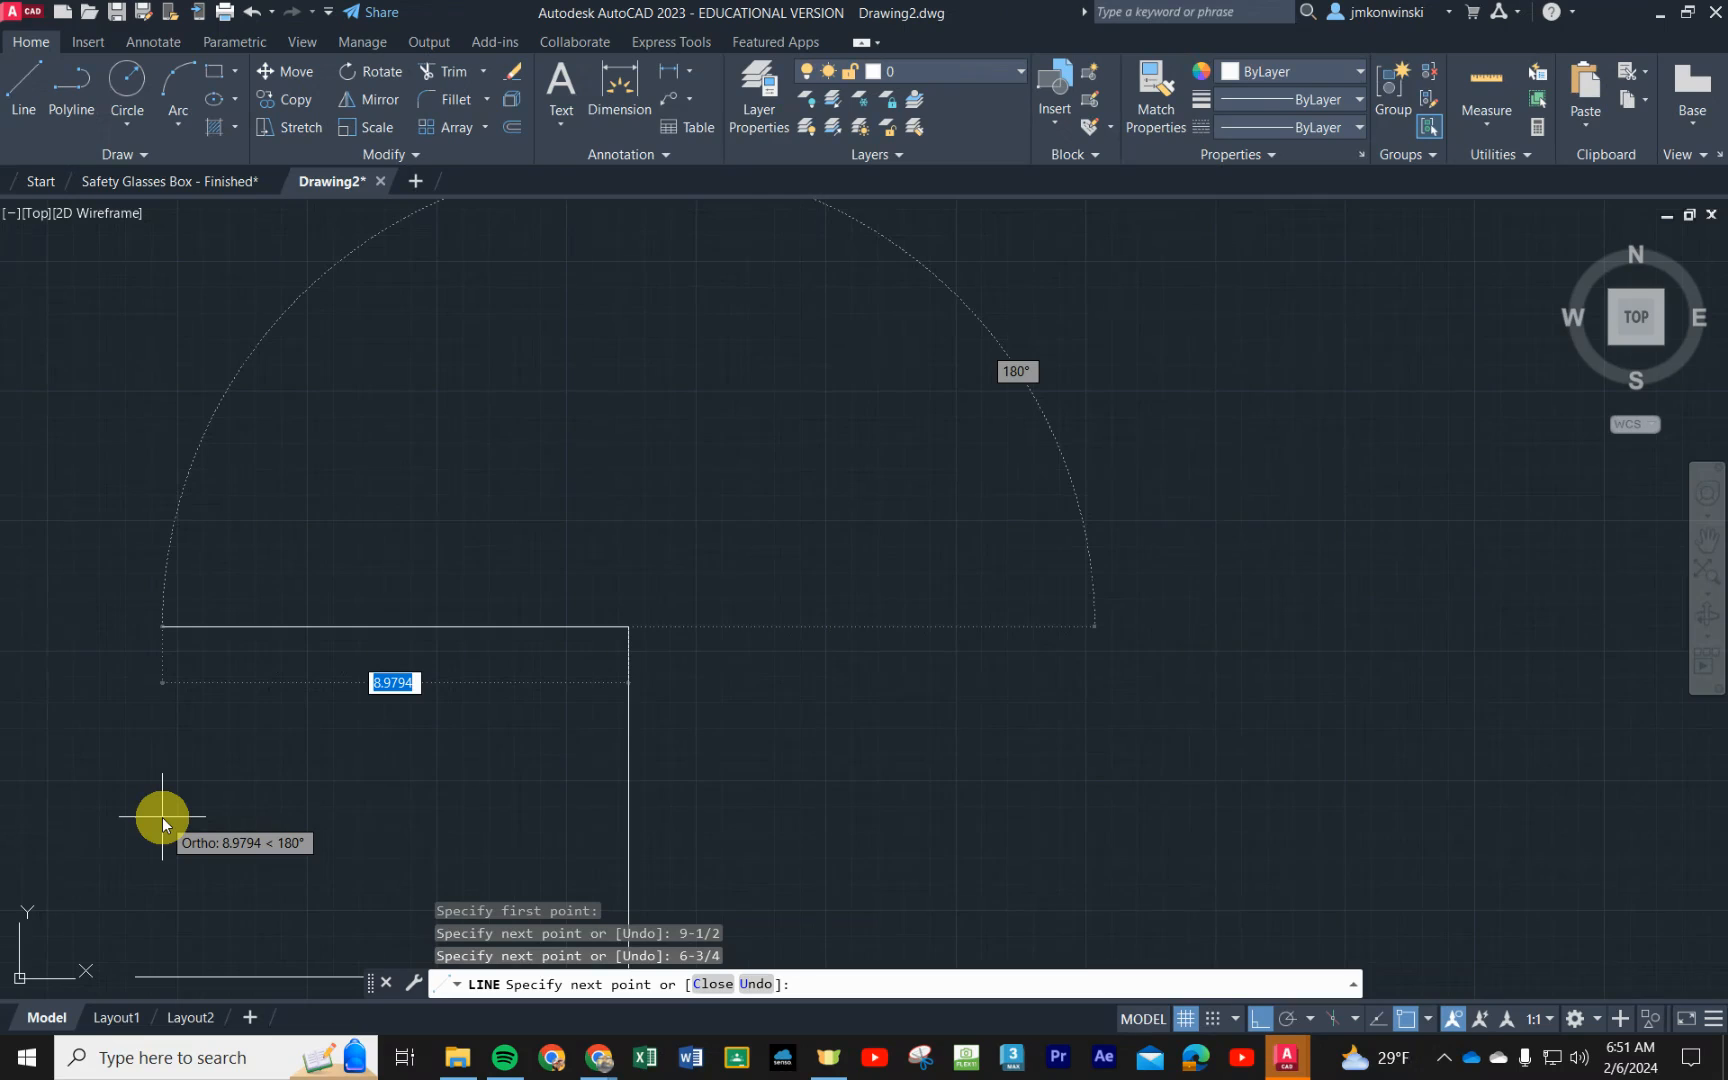
pyautogui.moveTo(161, 814)
pyautogui.mouseDown(button='middle')
pyautogui.moveTo(660, 572)
pyautogui.moveTo(649, 589)
pyautogui.mouseUp(button='middle')
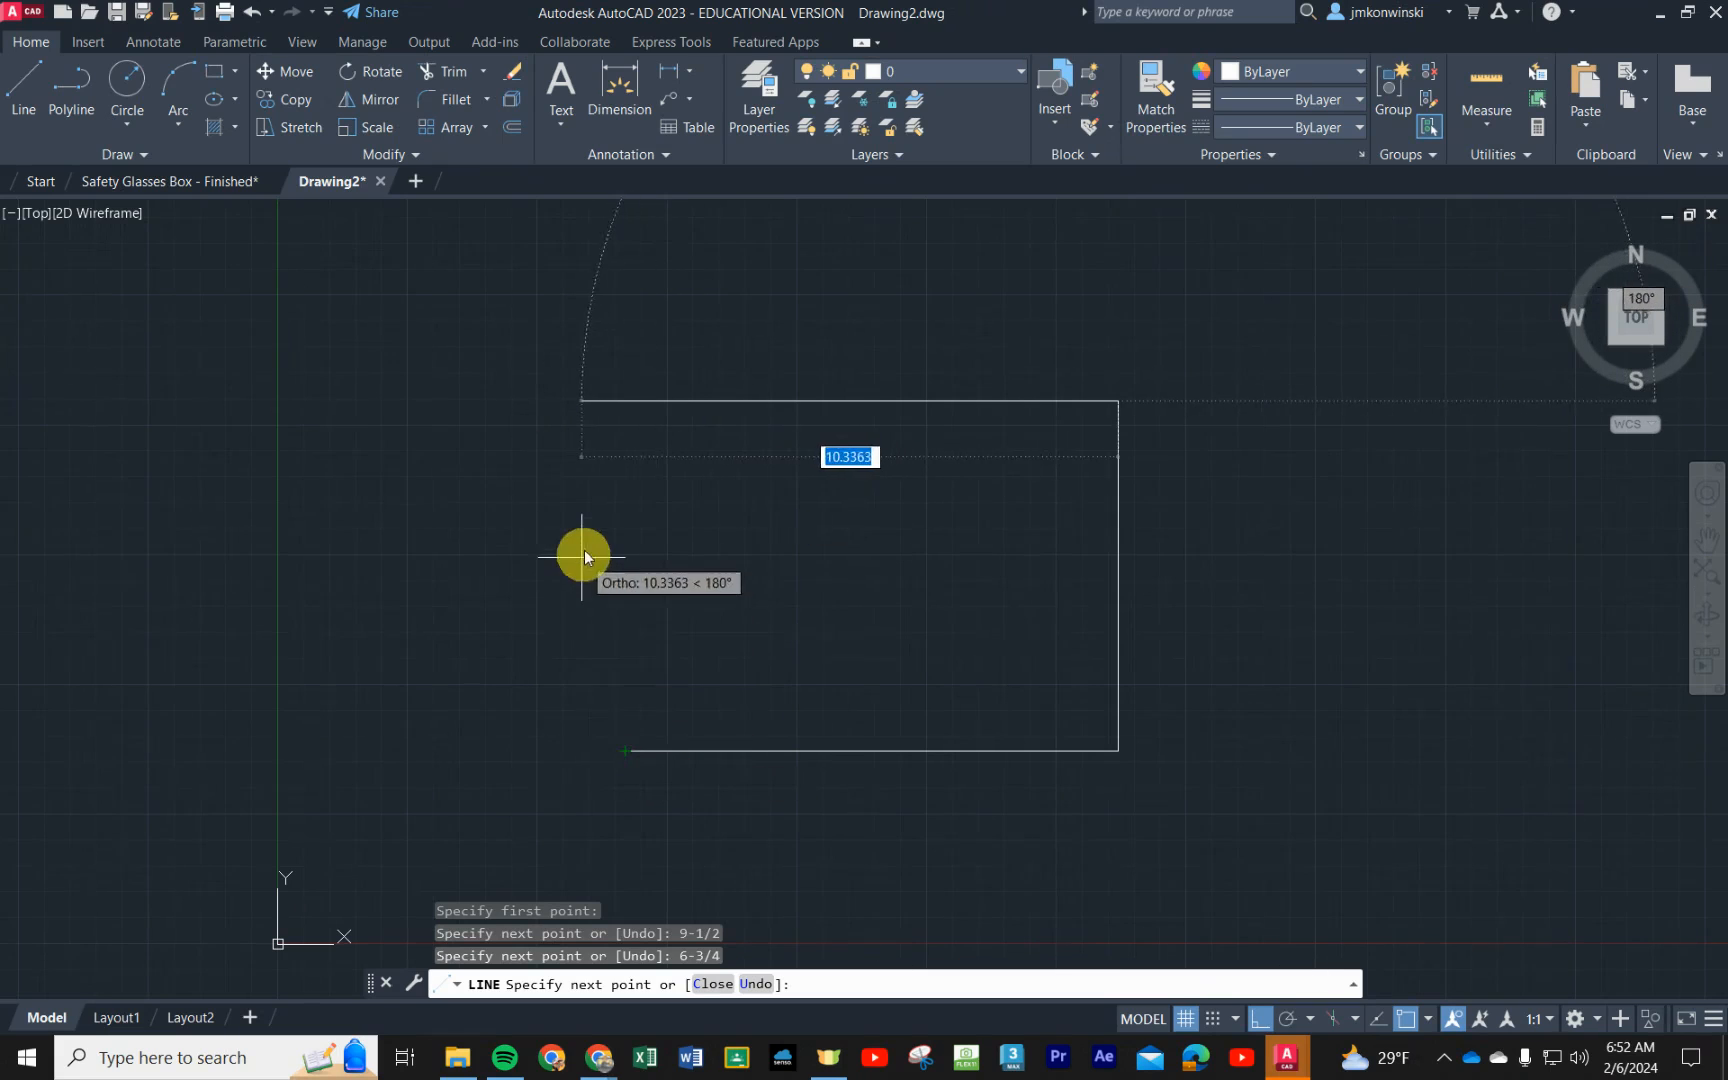
pyautogui.write('9.5')
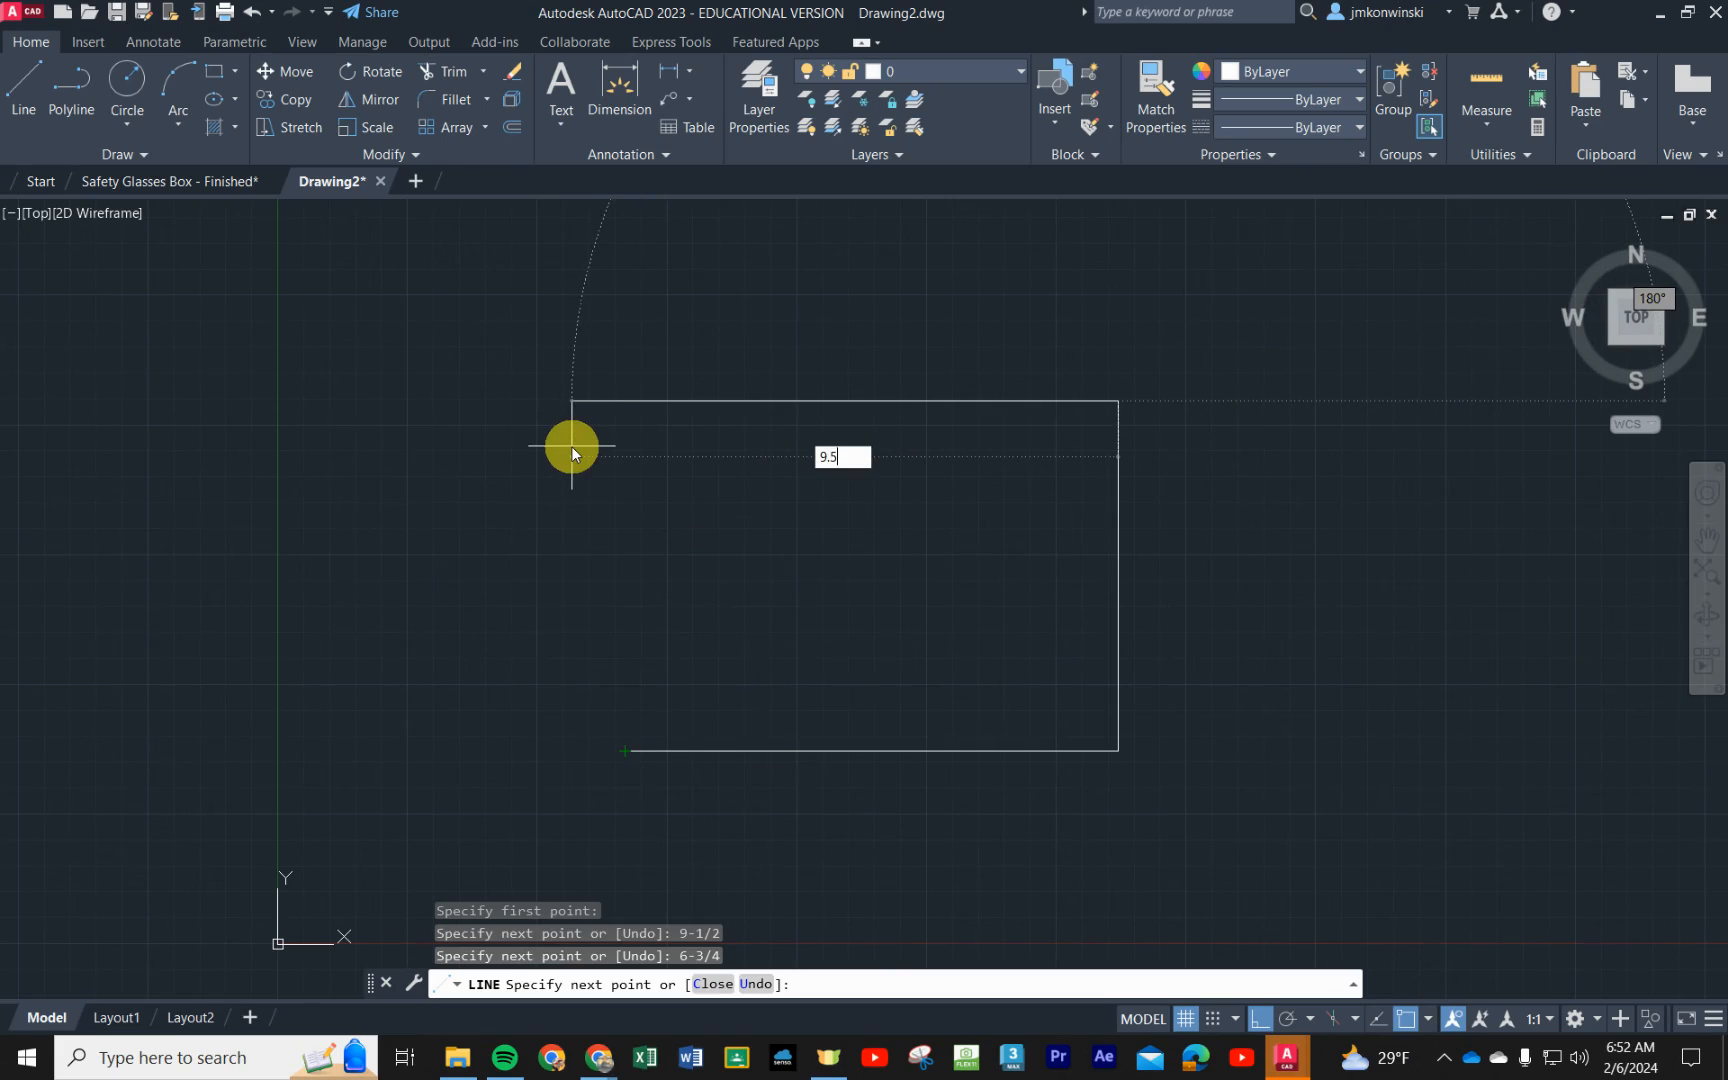
pyautogui.press('Return')
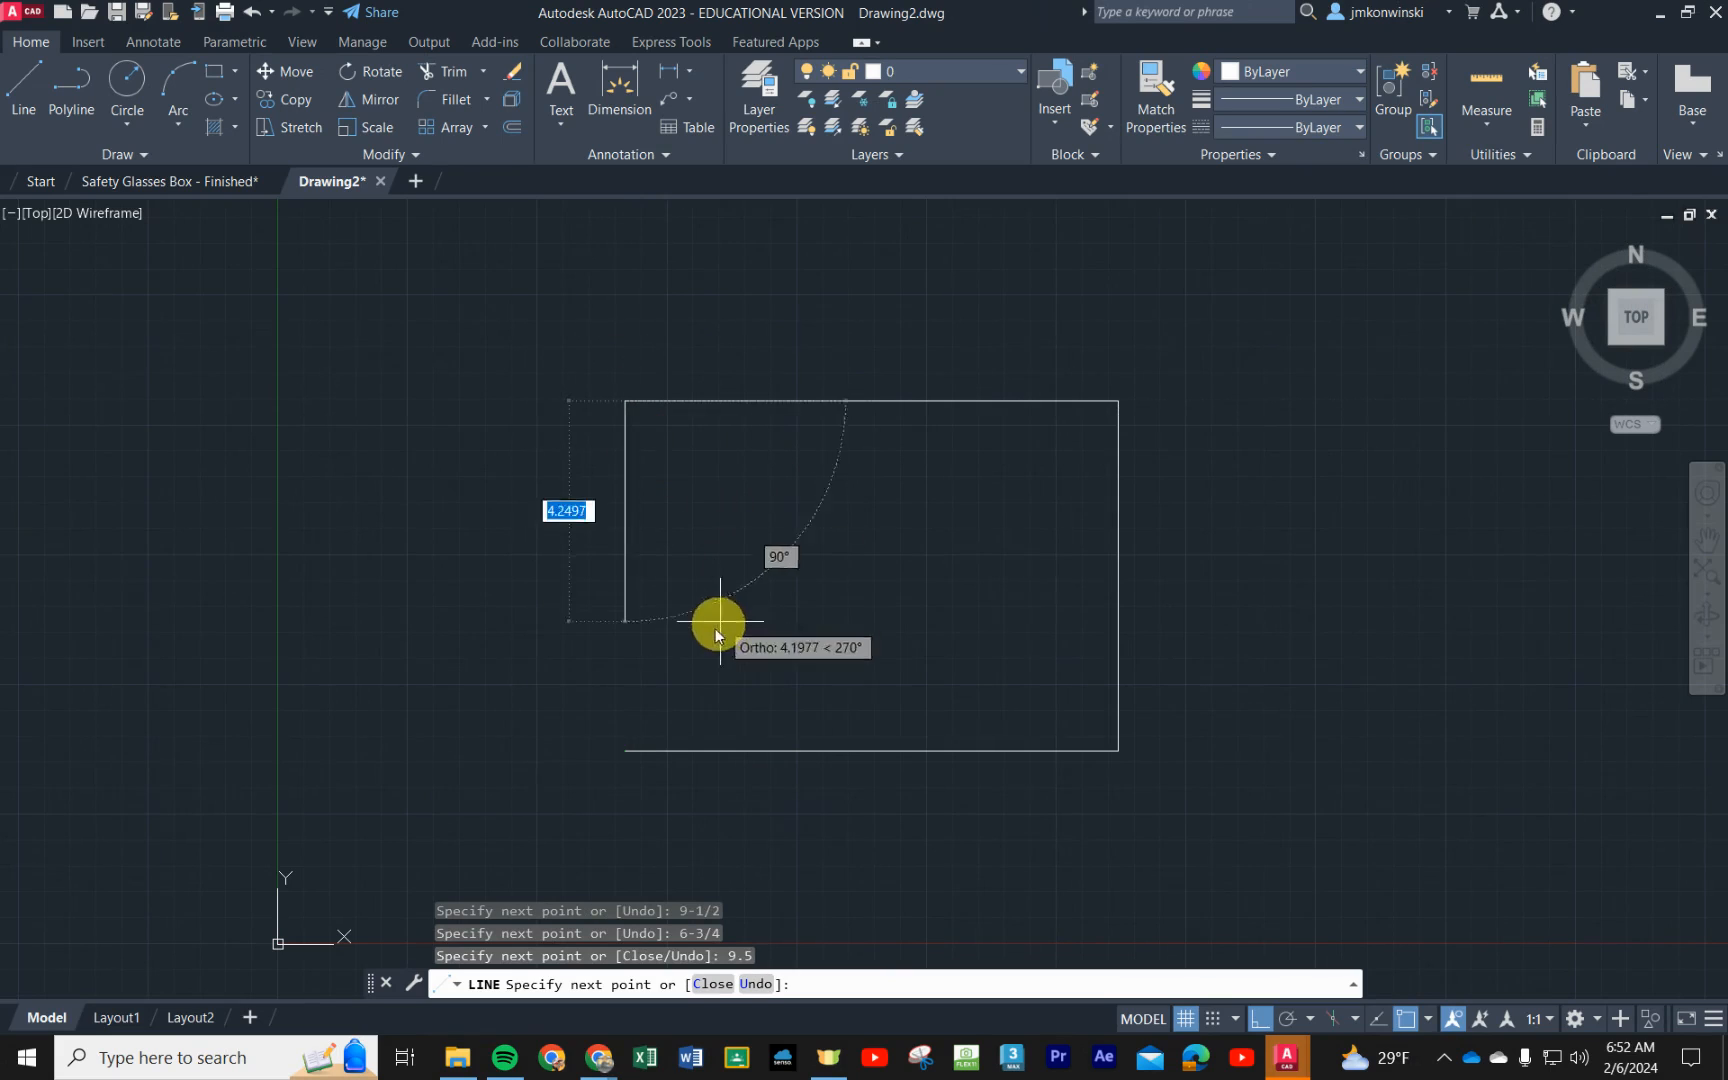
# - Close the rectangle with a left edge down to its starting corner and end the Line command
pyautogui.click(625, 751)
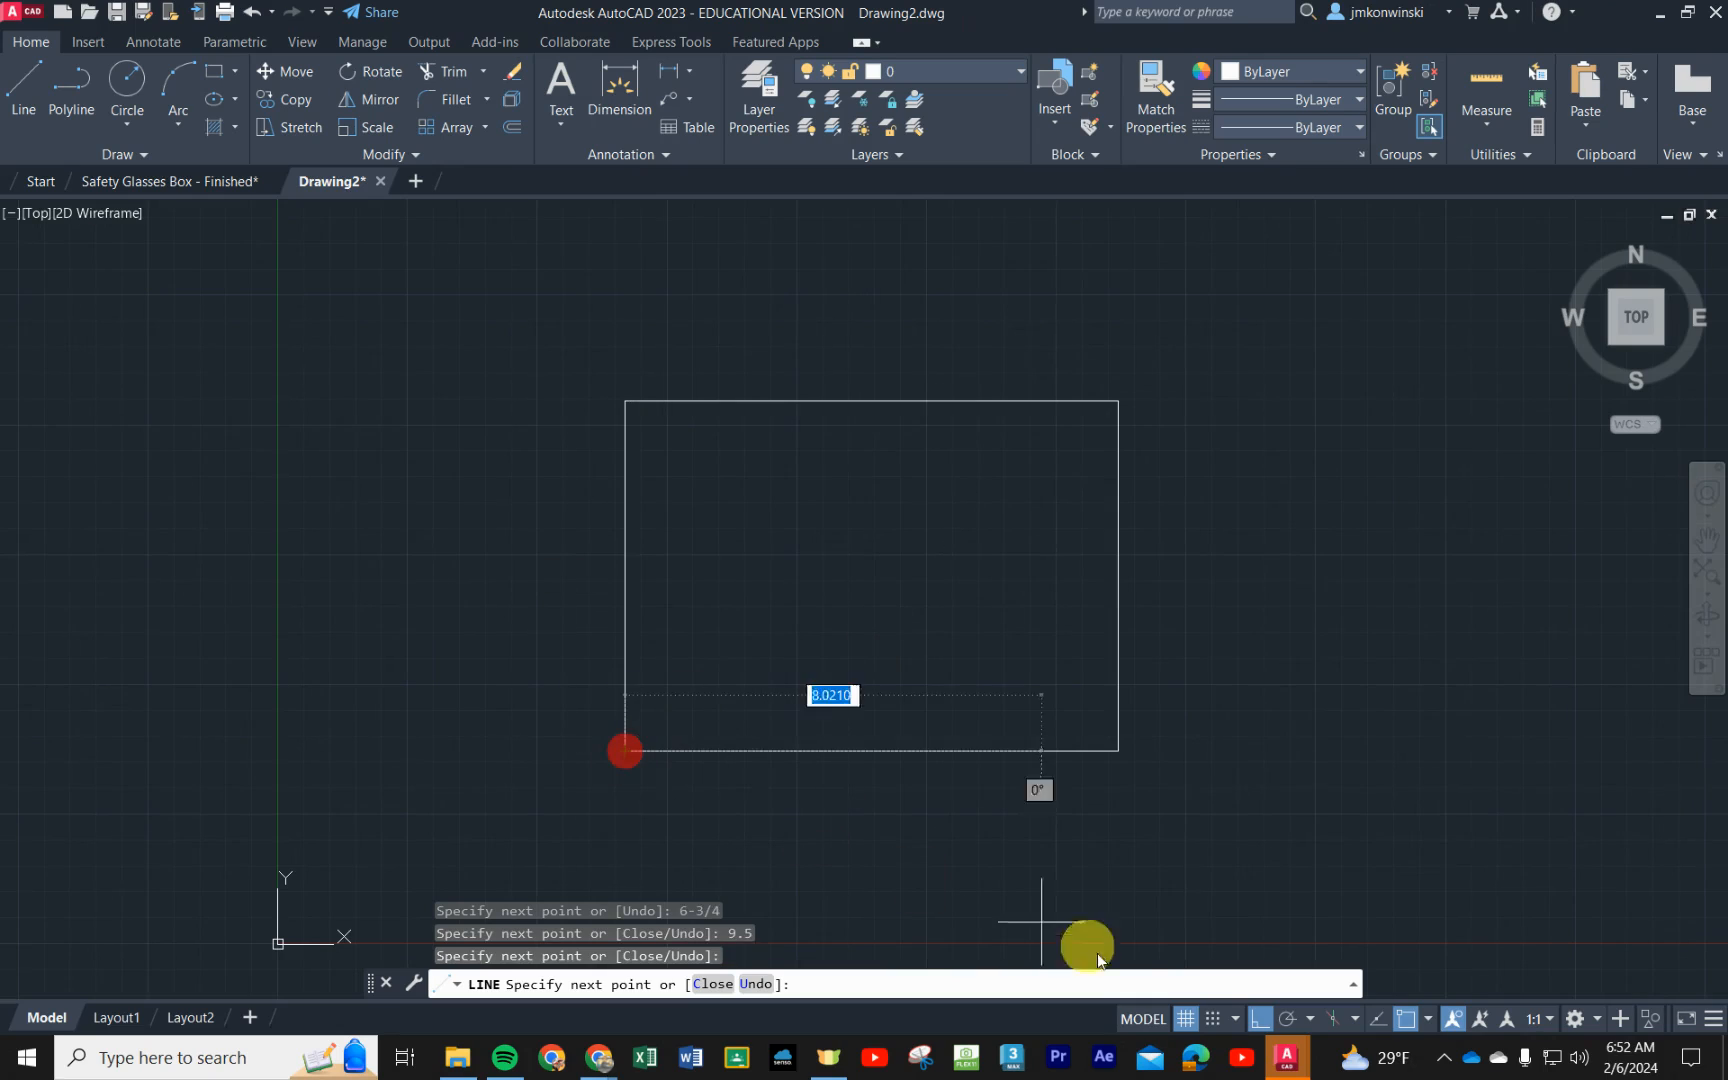
pyautogui.click(1406, 1019)
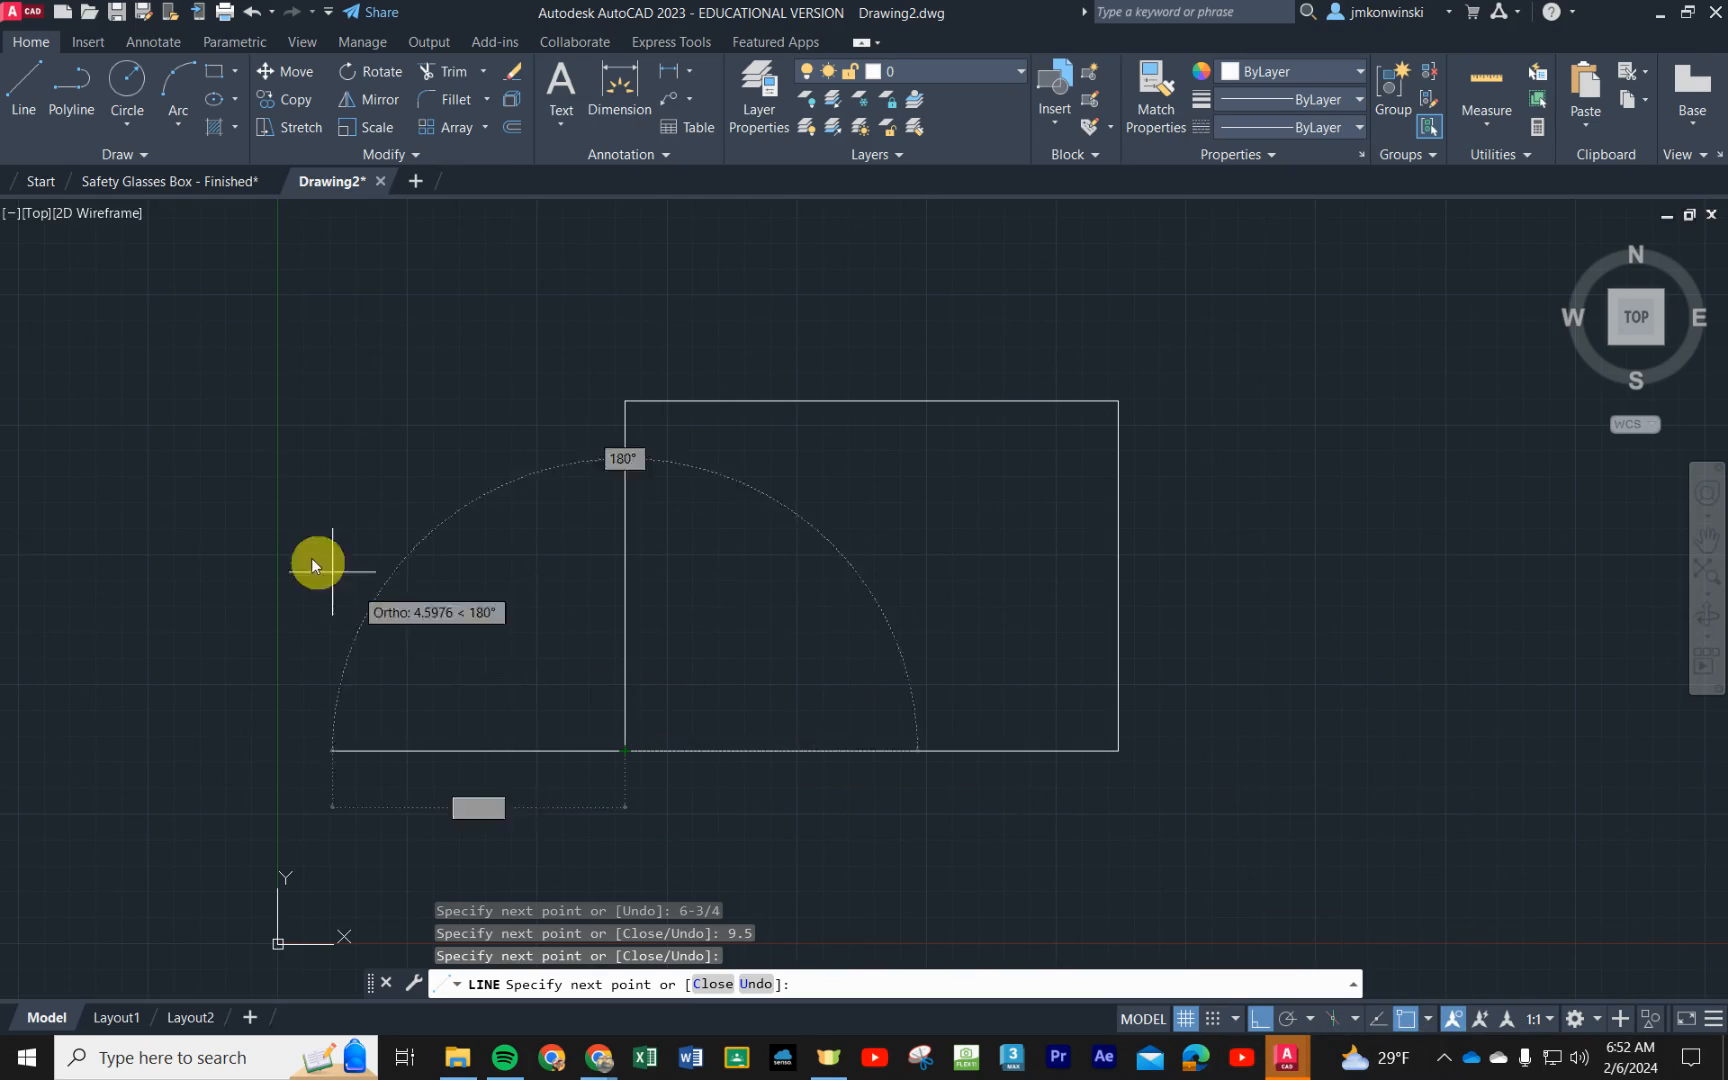
pyautogui.rightClick(364, 647)
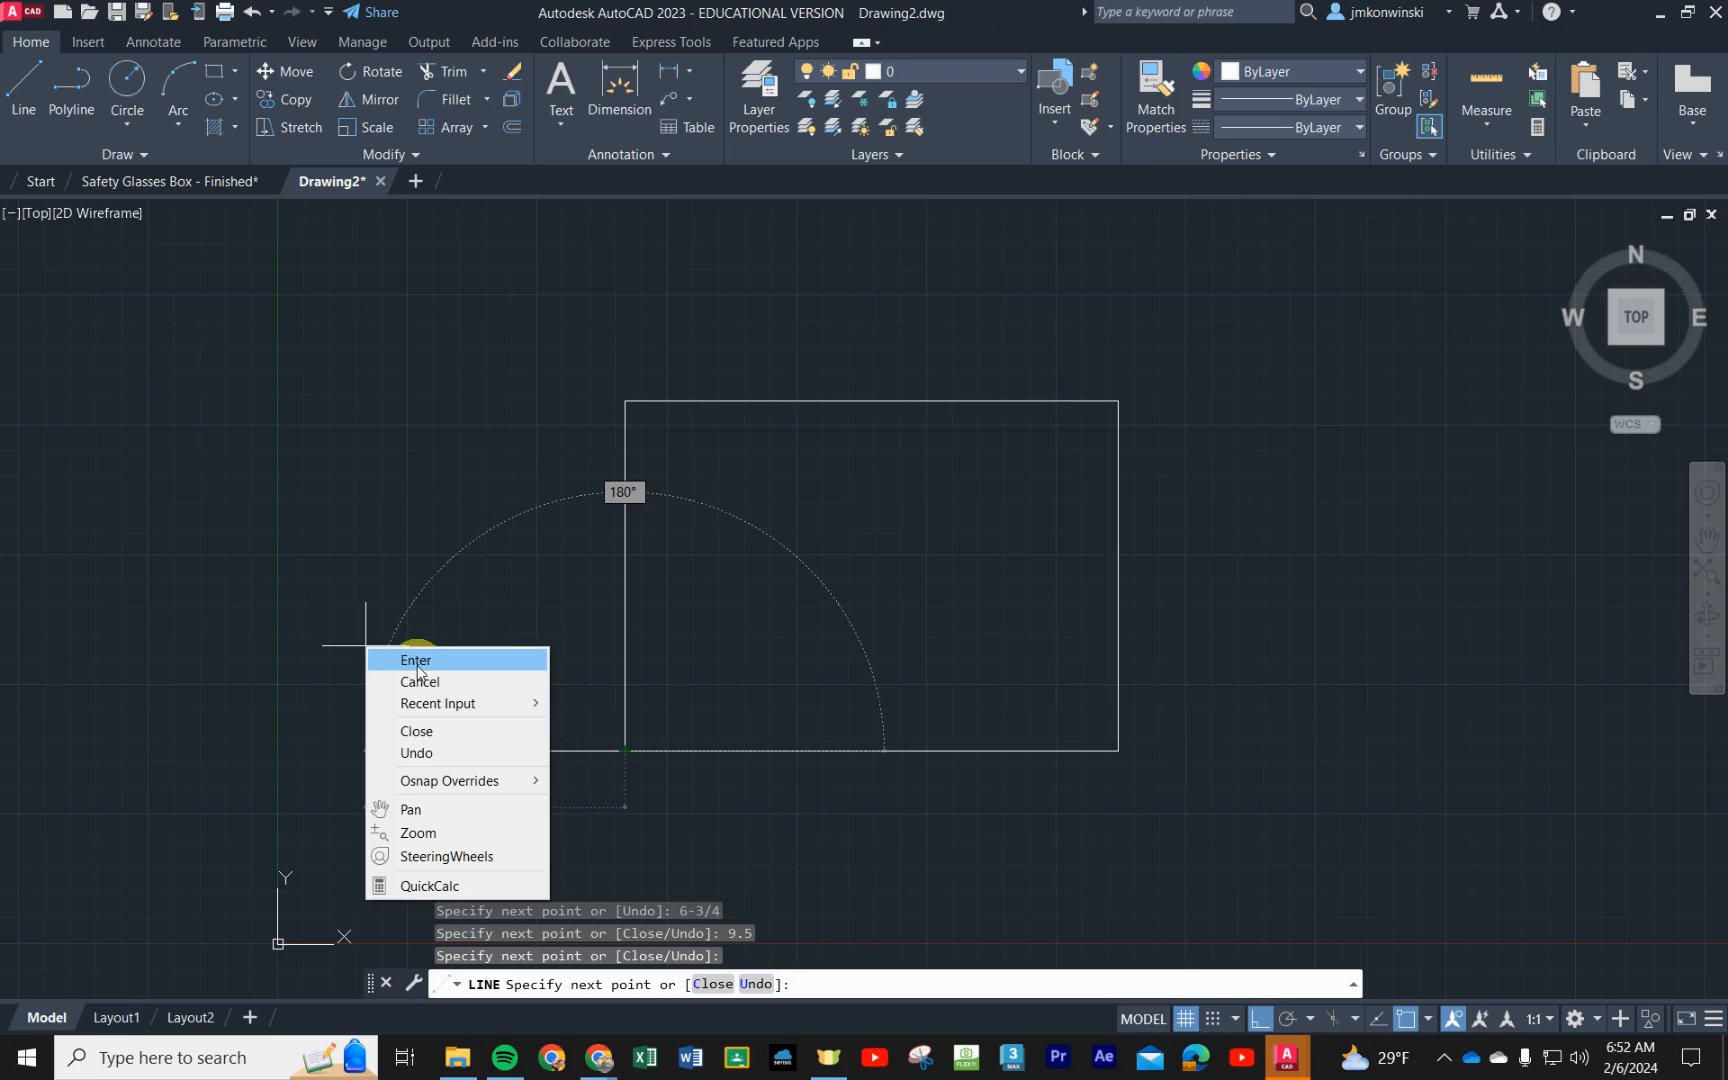
pyautogui.click(416, 661)
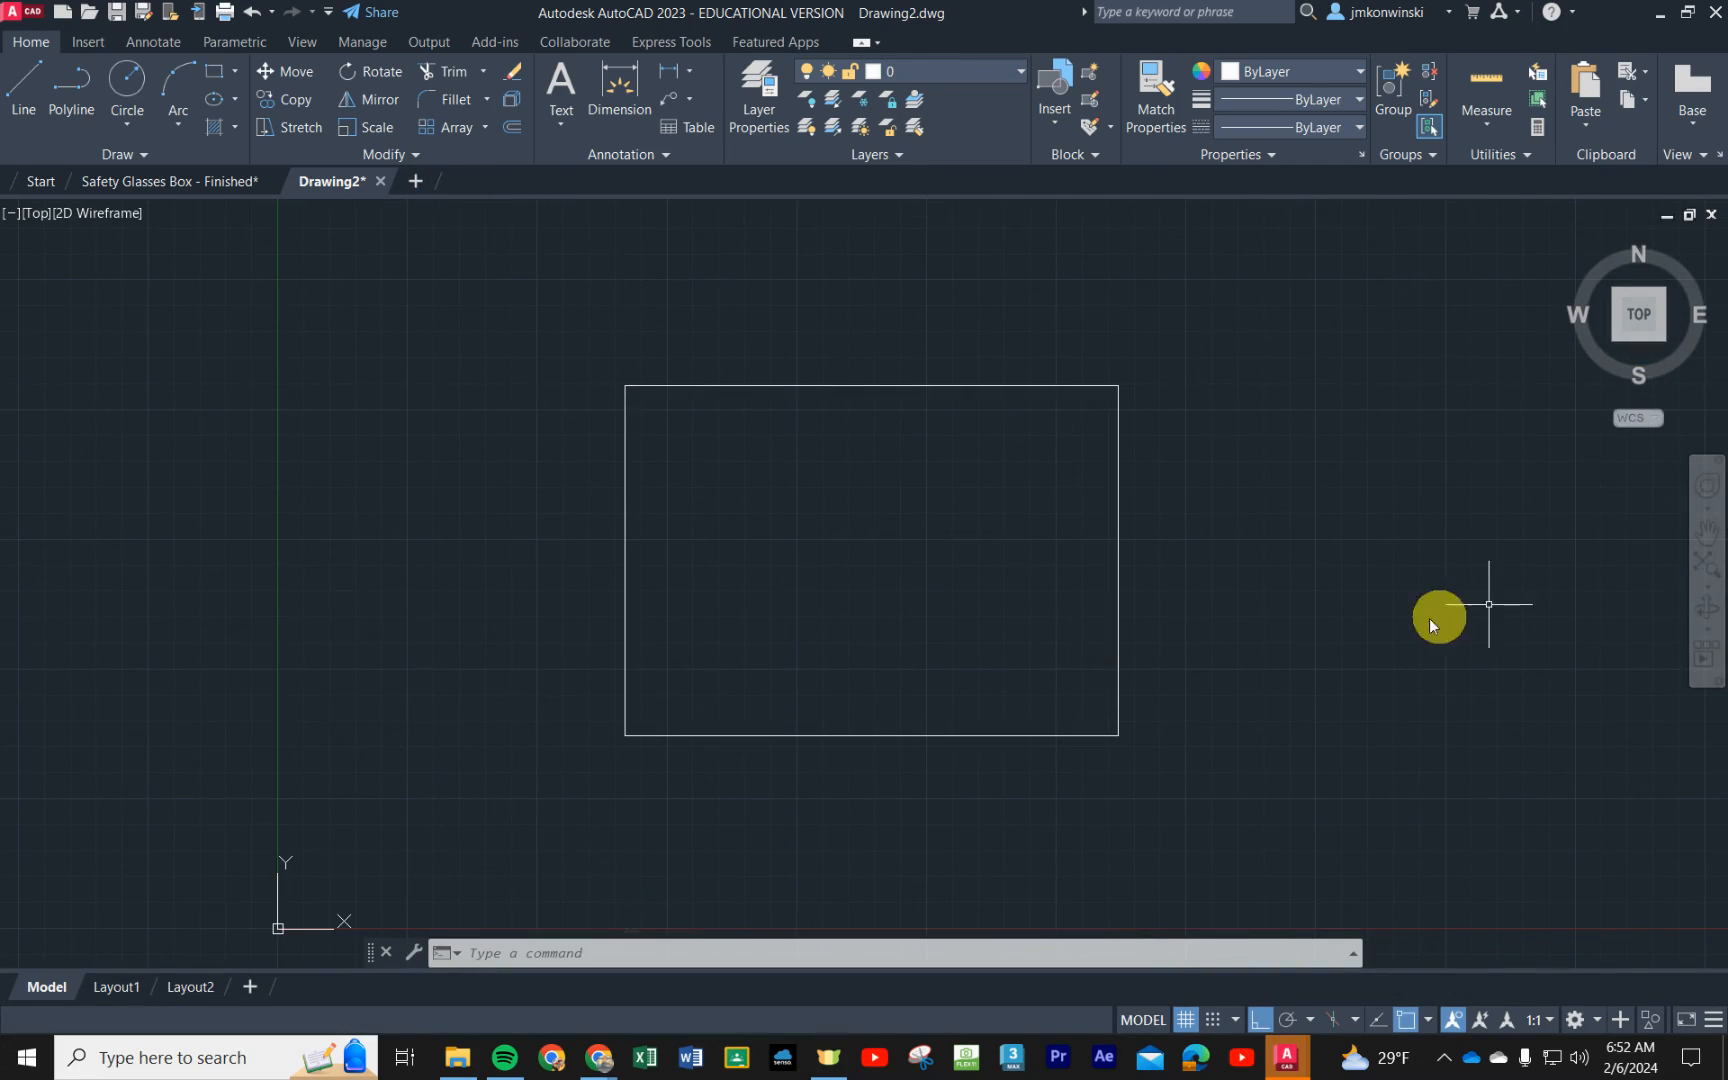
pyautogui.moveTo(948, 640)
pyautogui.mouseDown(button='middle')
pyautogui.moveTo(872, 613)
pyautogui.moveTo(818, 667)
pyautogui.moveTo(831, 649)
pyautogui.mouseUp(button='middle')
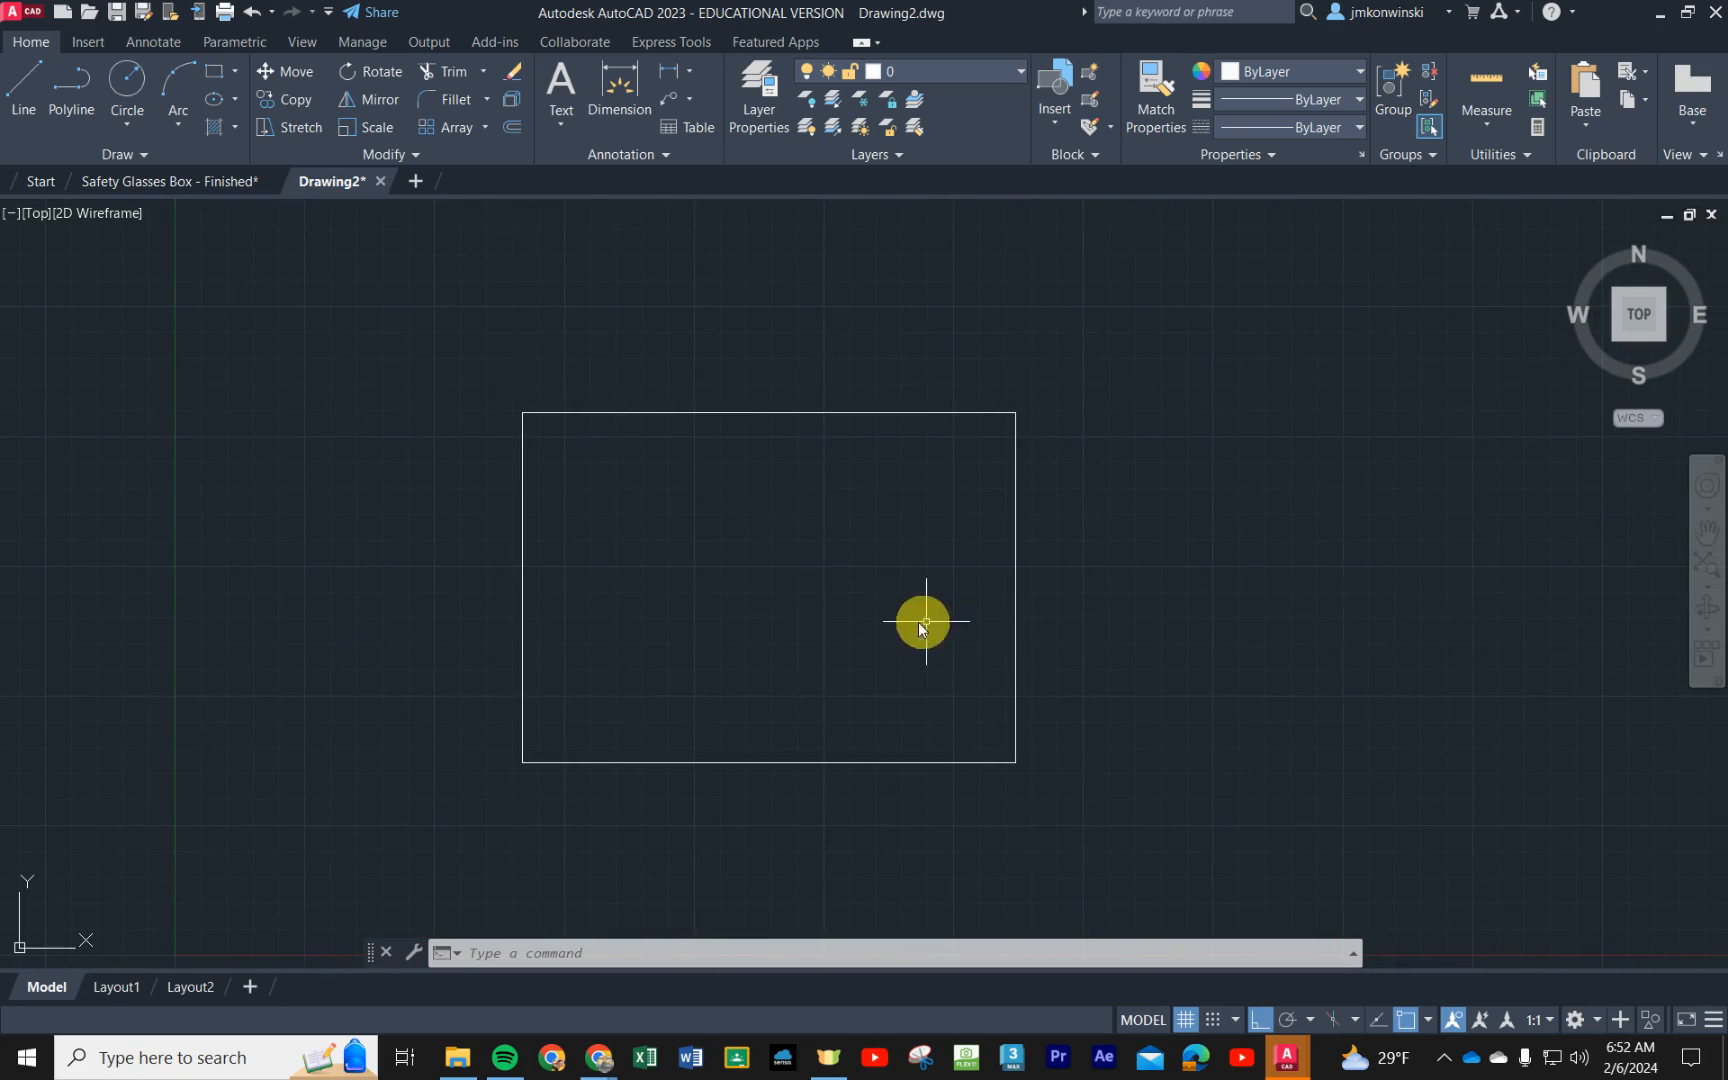
pyautogui.click(619, 89)
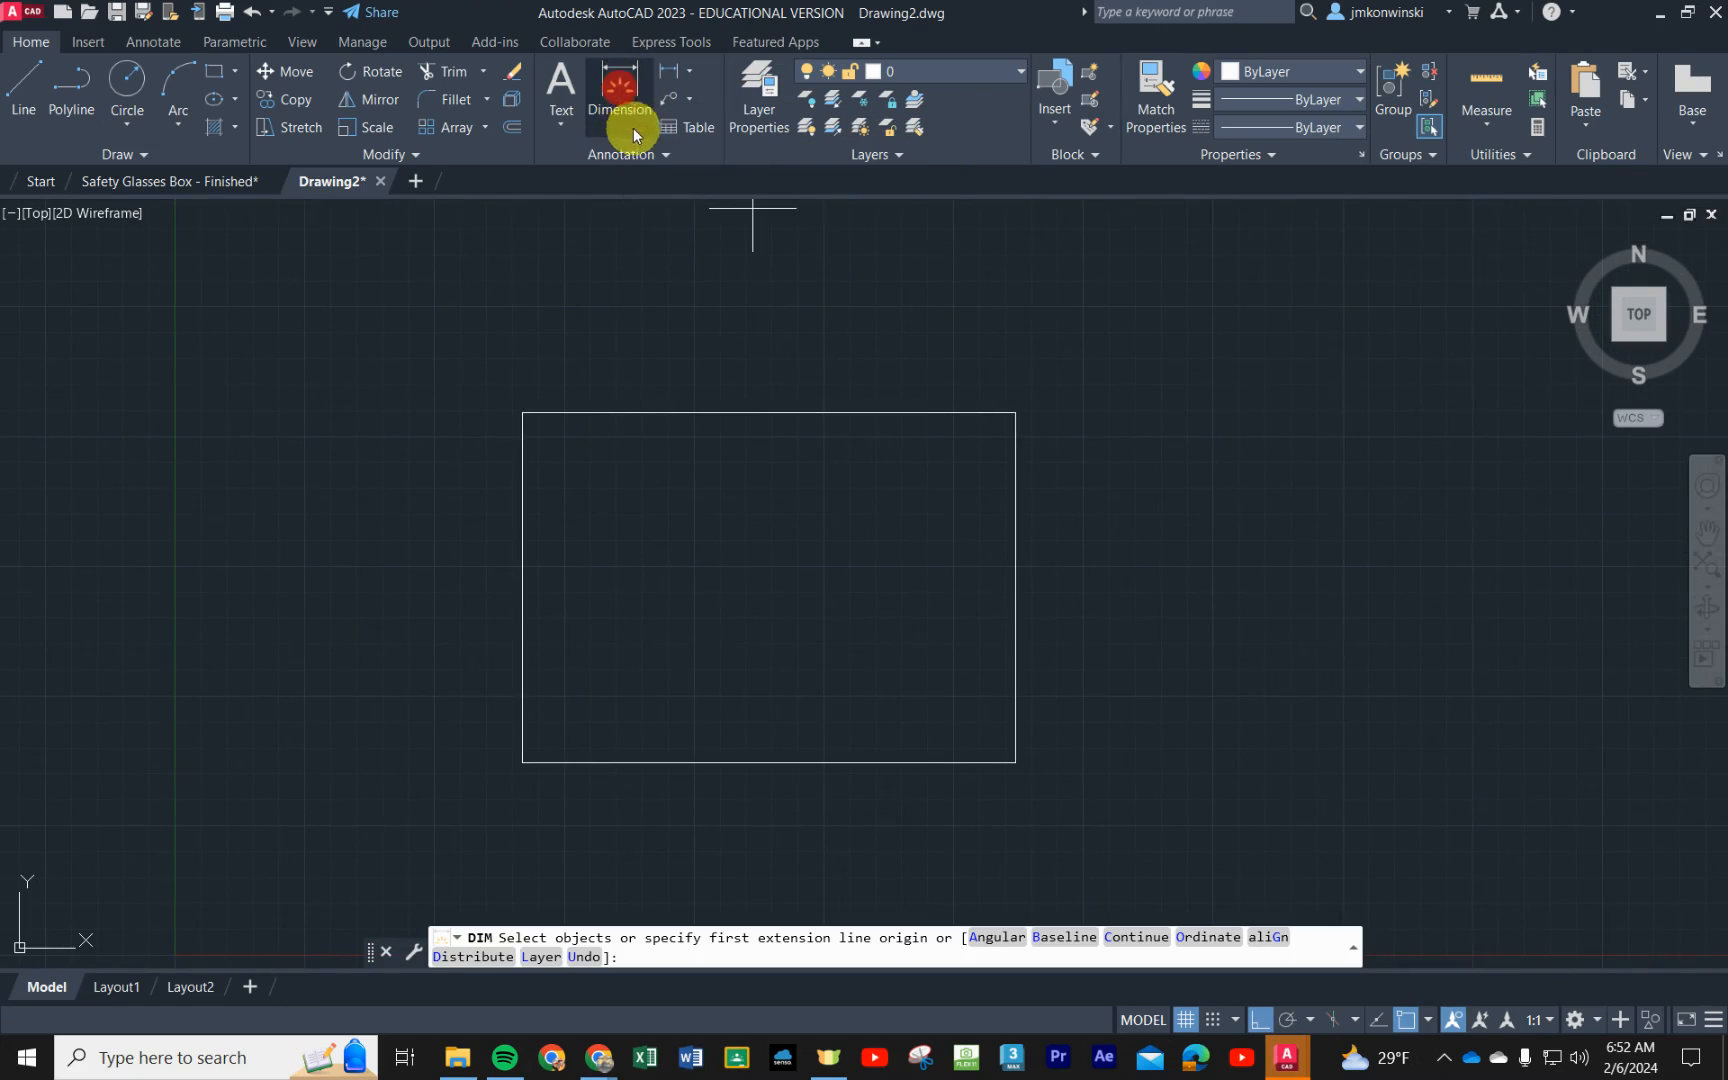
pyautogui.click(742, 413)
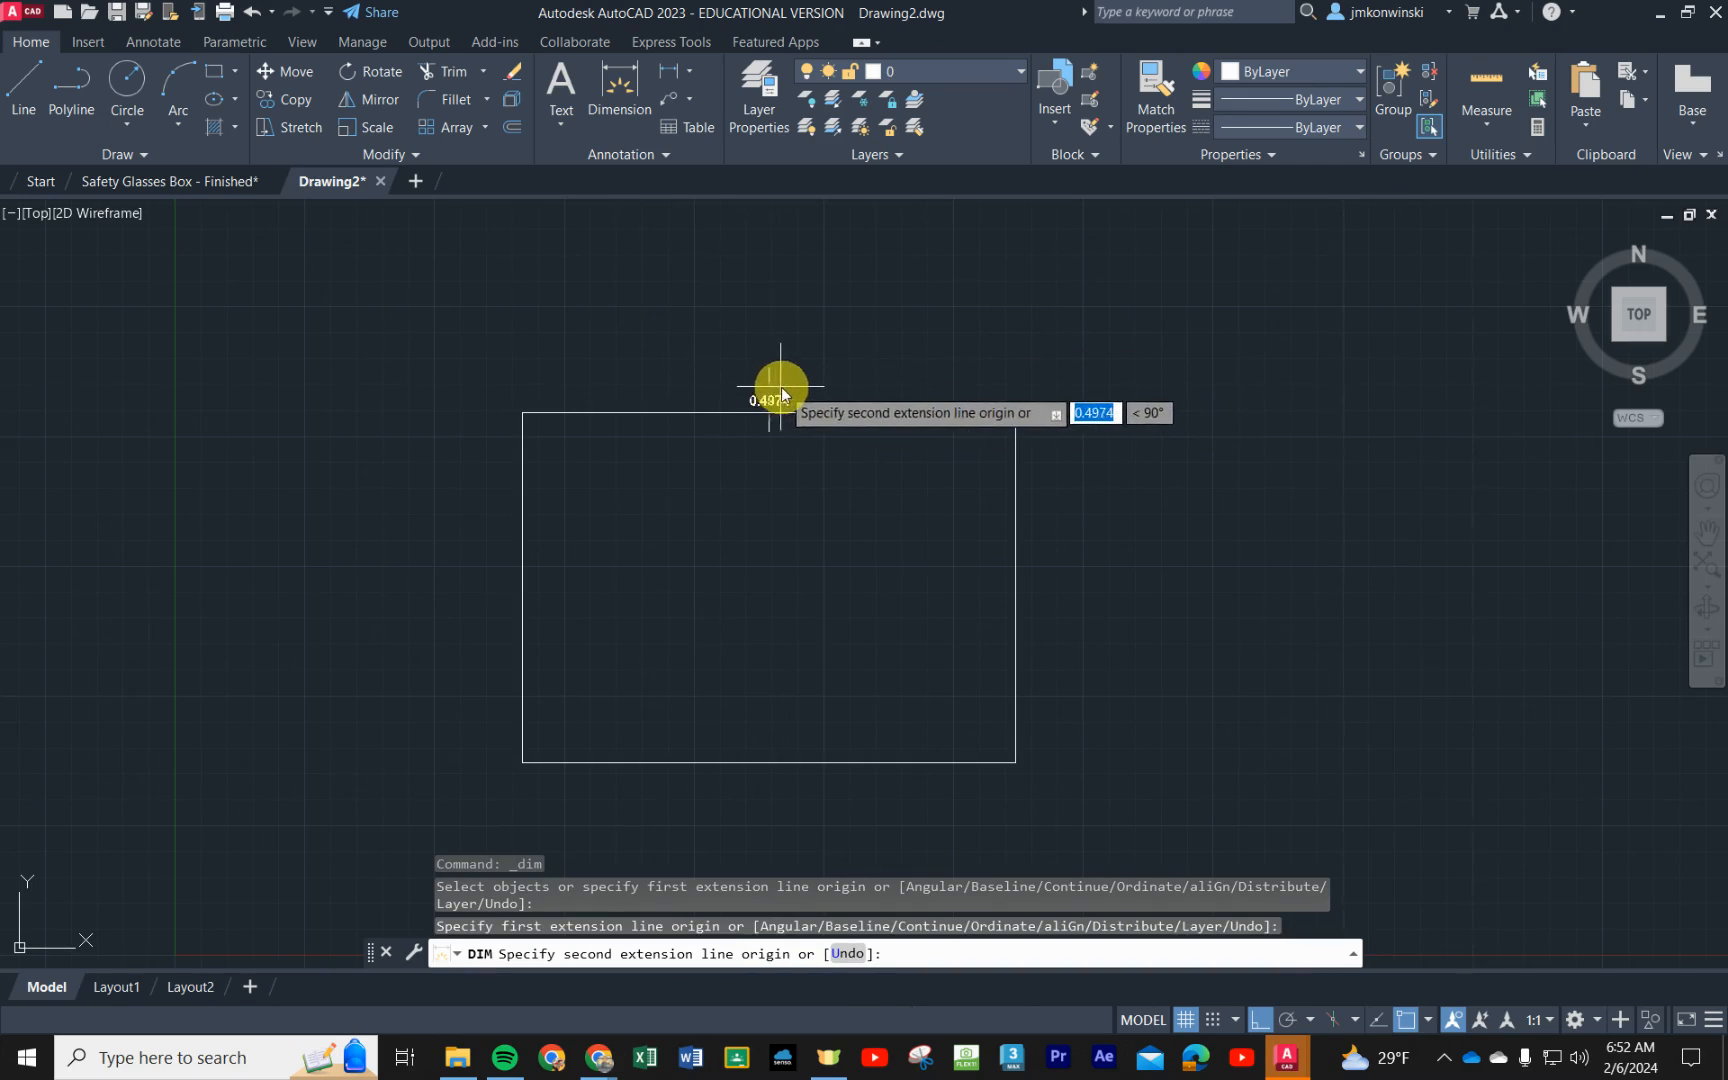
pyautogui.press('Escape')
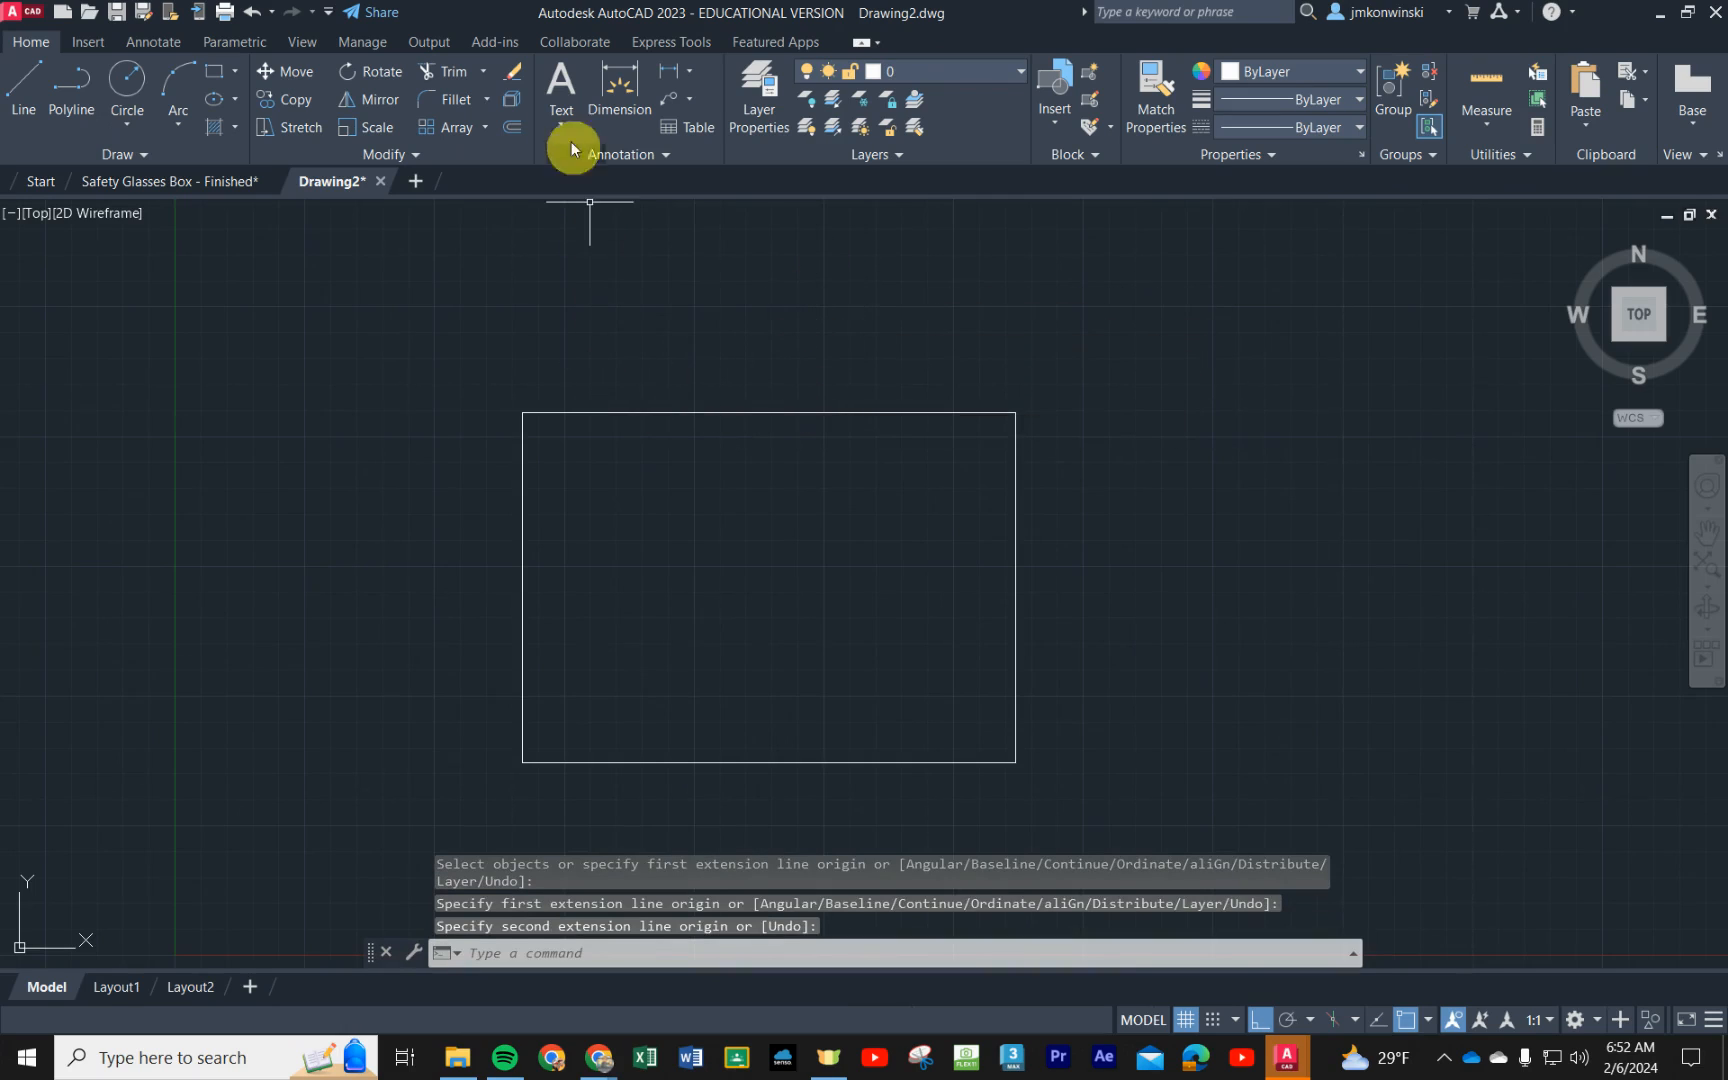
# - Dimension the length of the rectangle's top edge, placing the dimension line above the shape
pyautogui.click(605, 89)
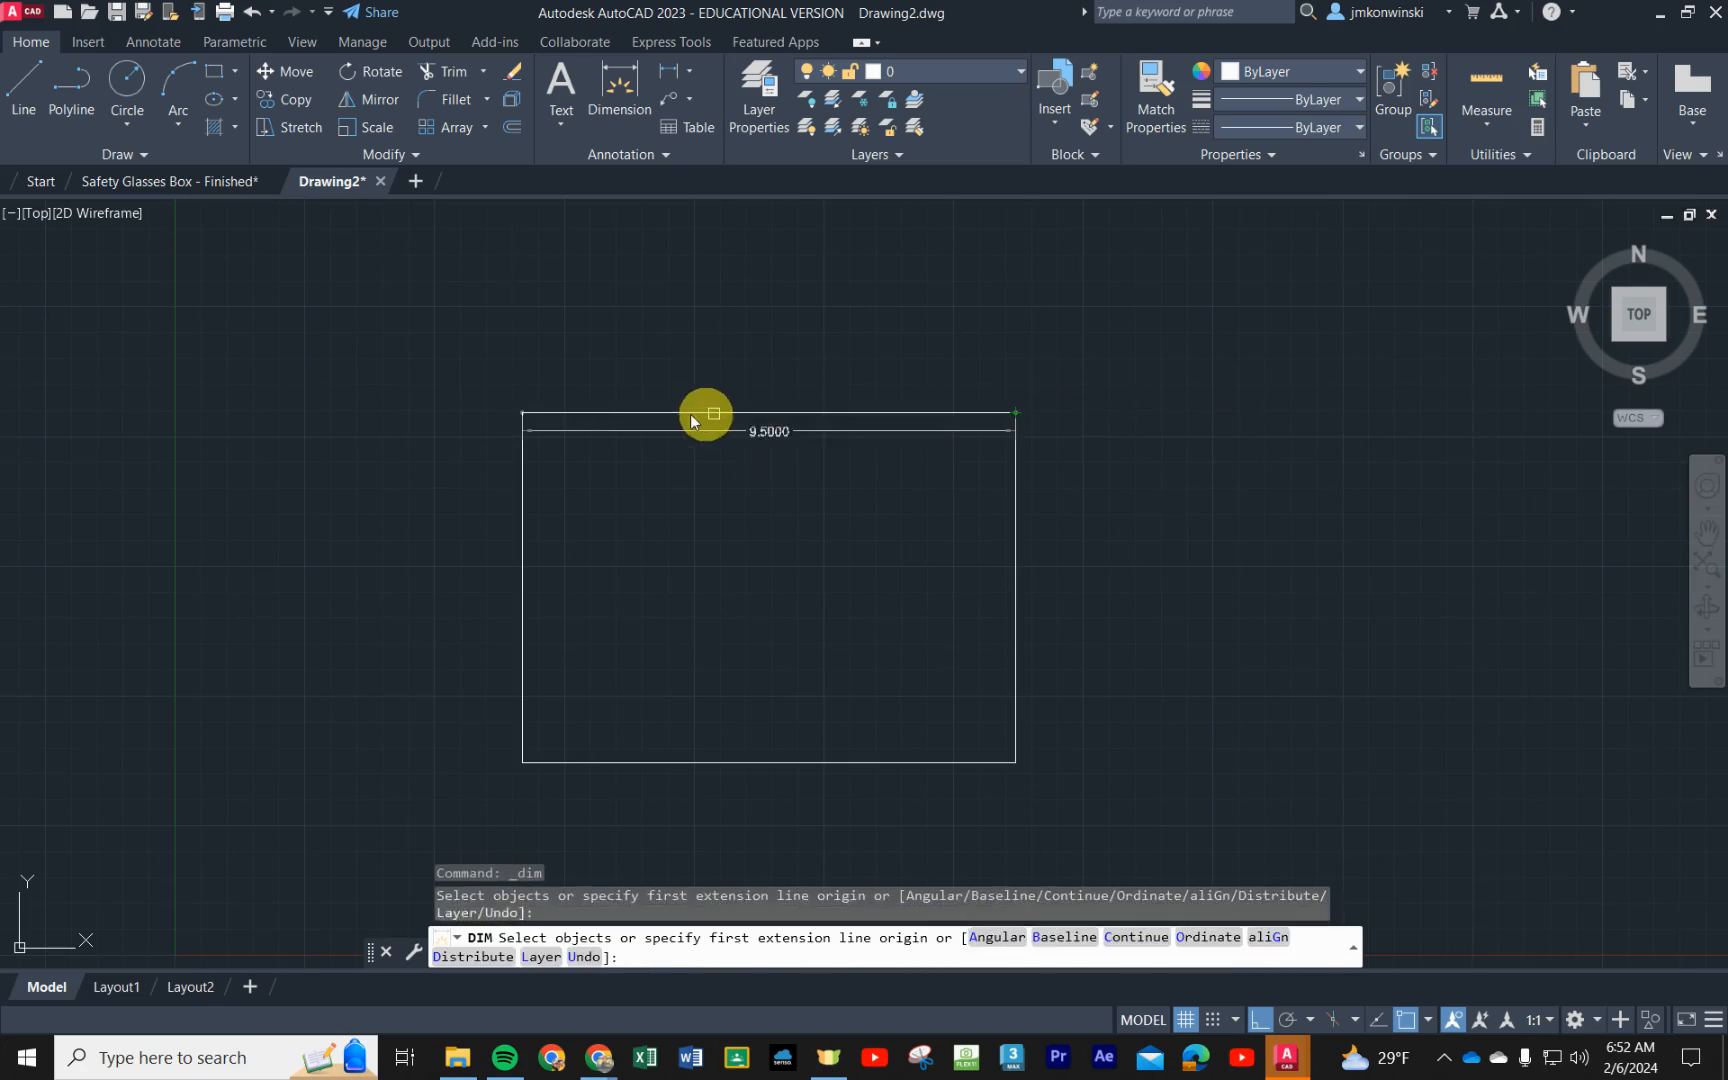
pyautogui.click(617, 414)
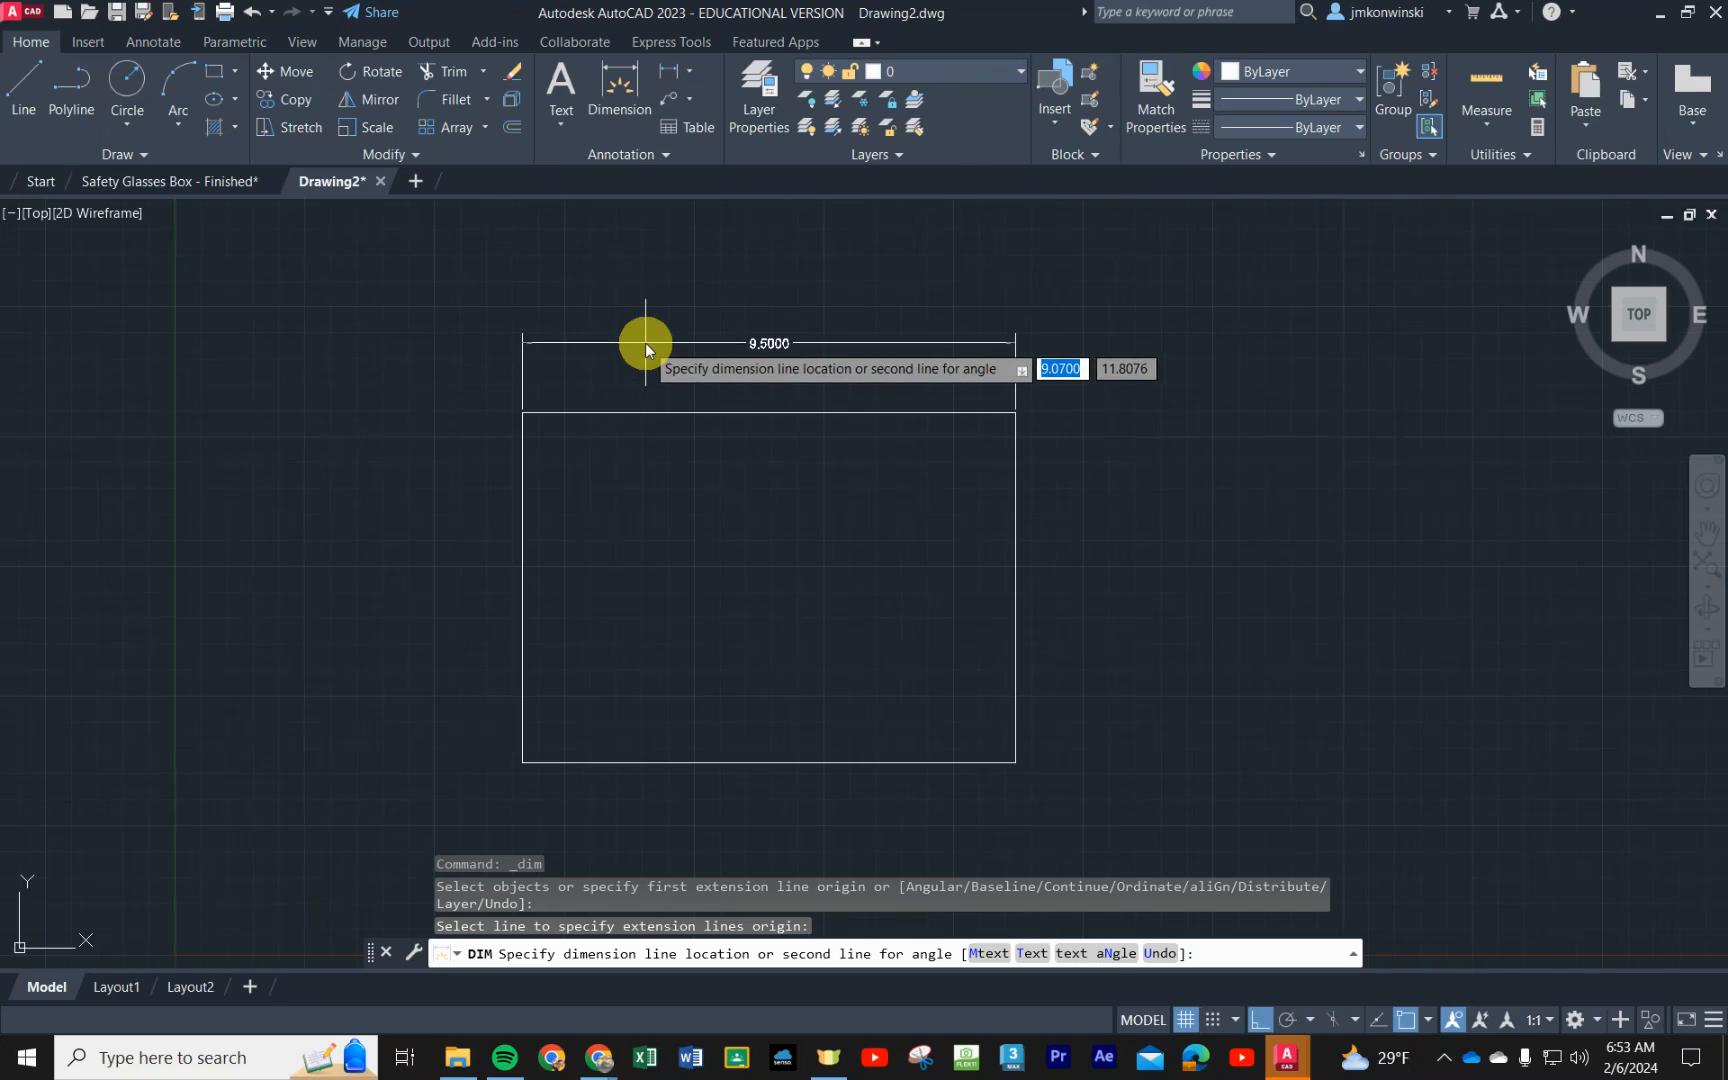
pyautogui.click(645, 342)
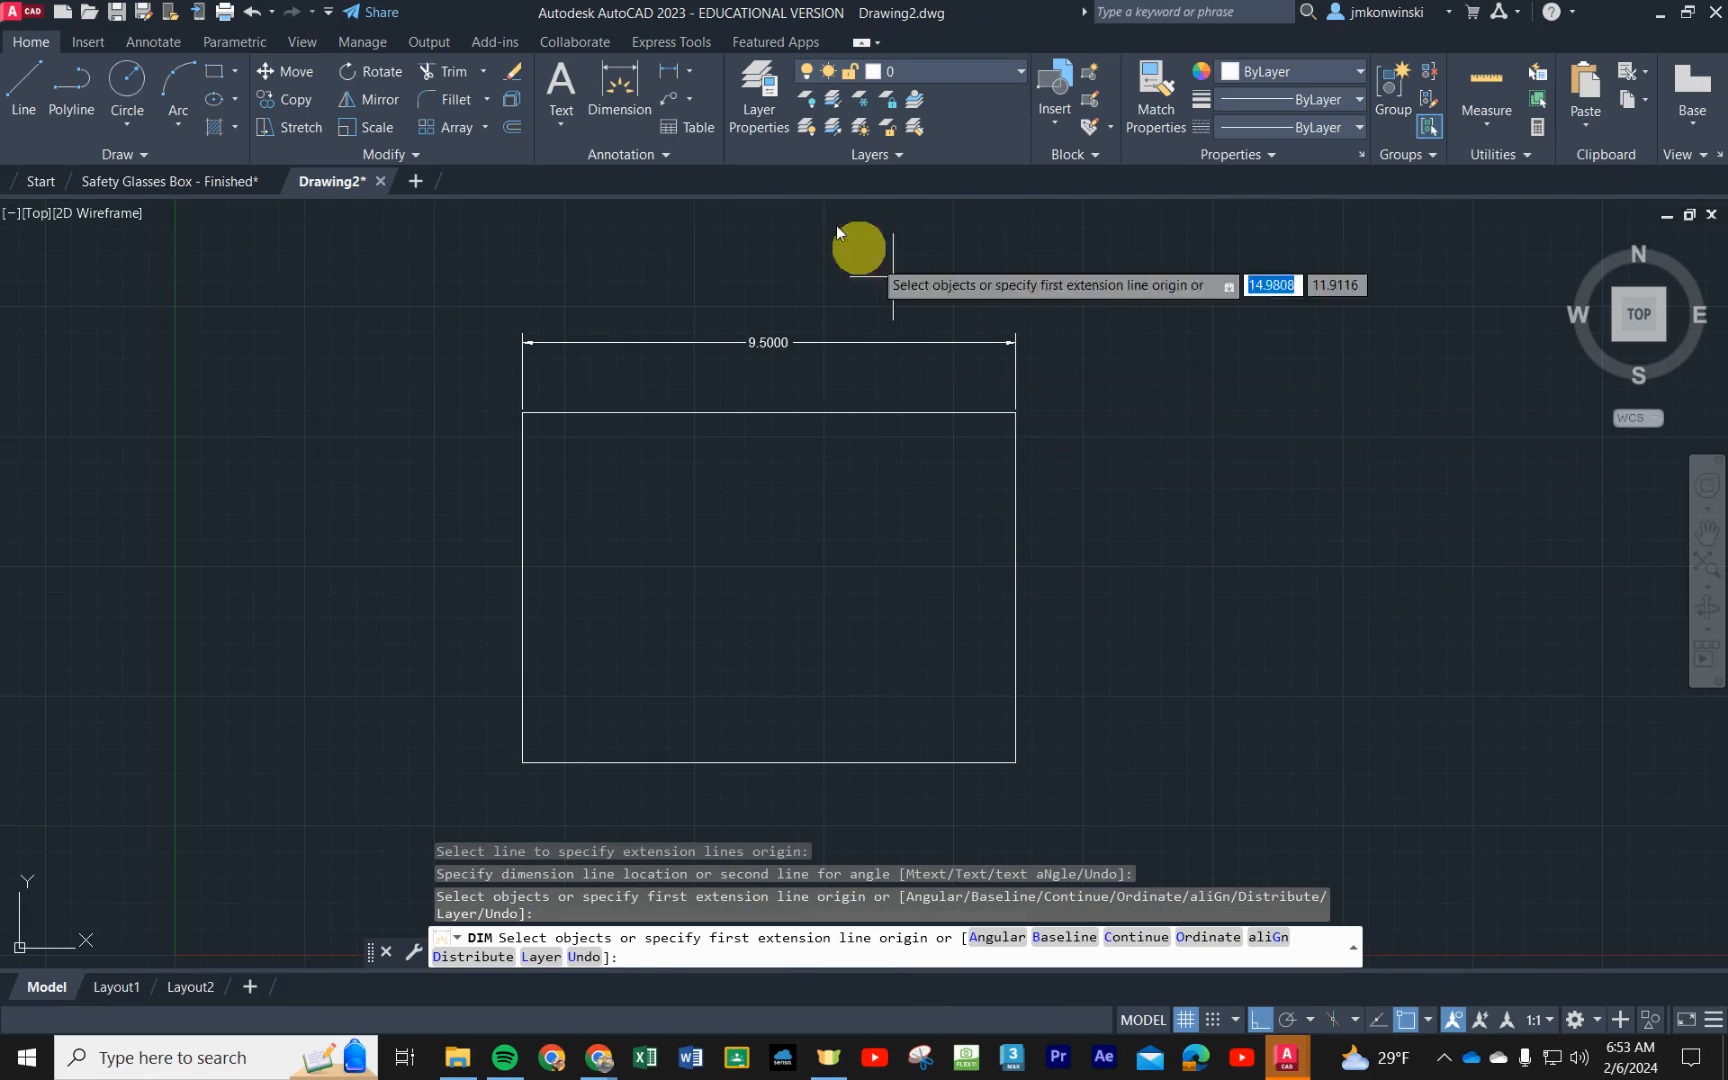
# - Dimension the height of the rectangle's right edge, placing the dimension line to the right of the shape
pyautogui.click(620, 116)
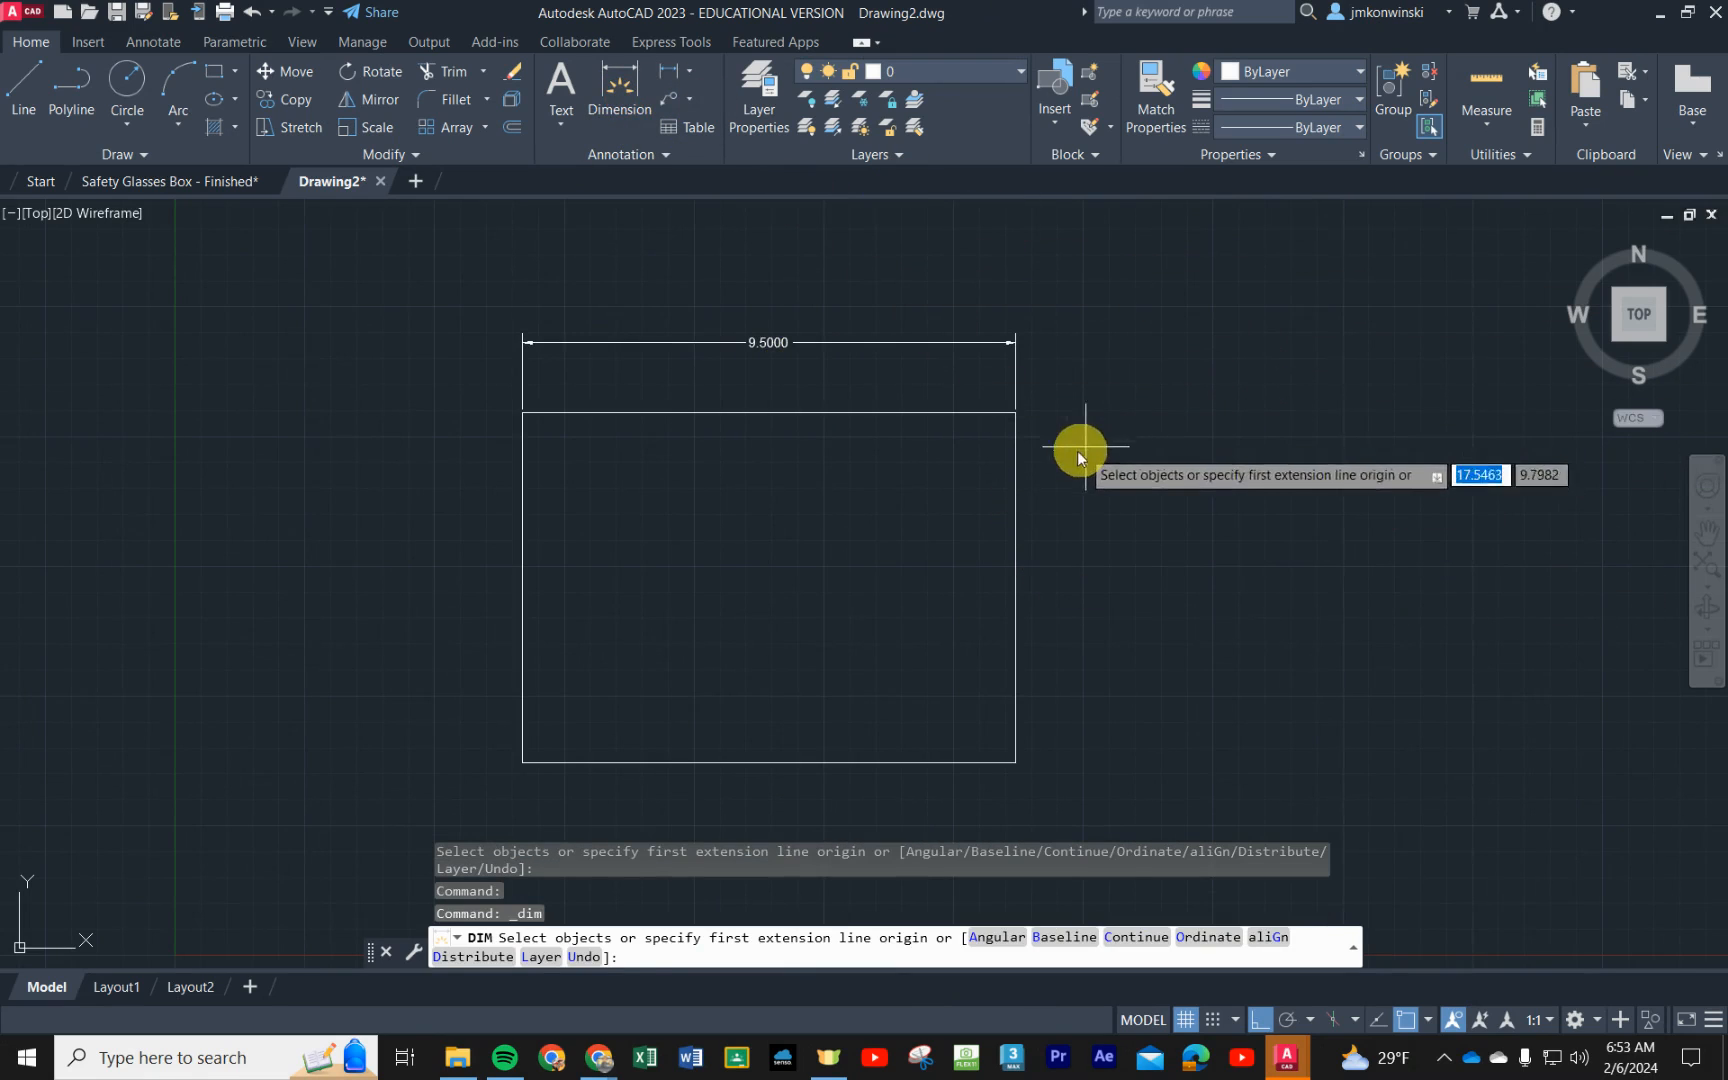
pyautogui.press('Return')
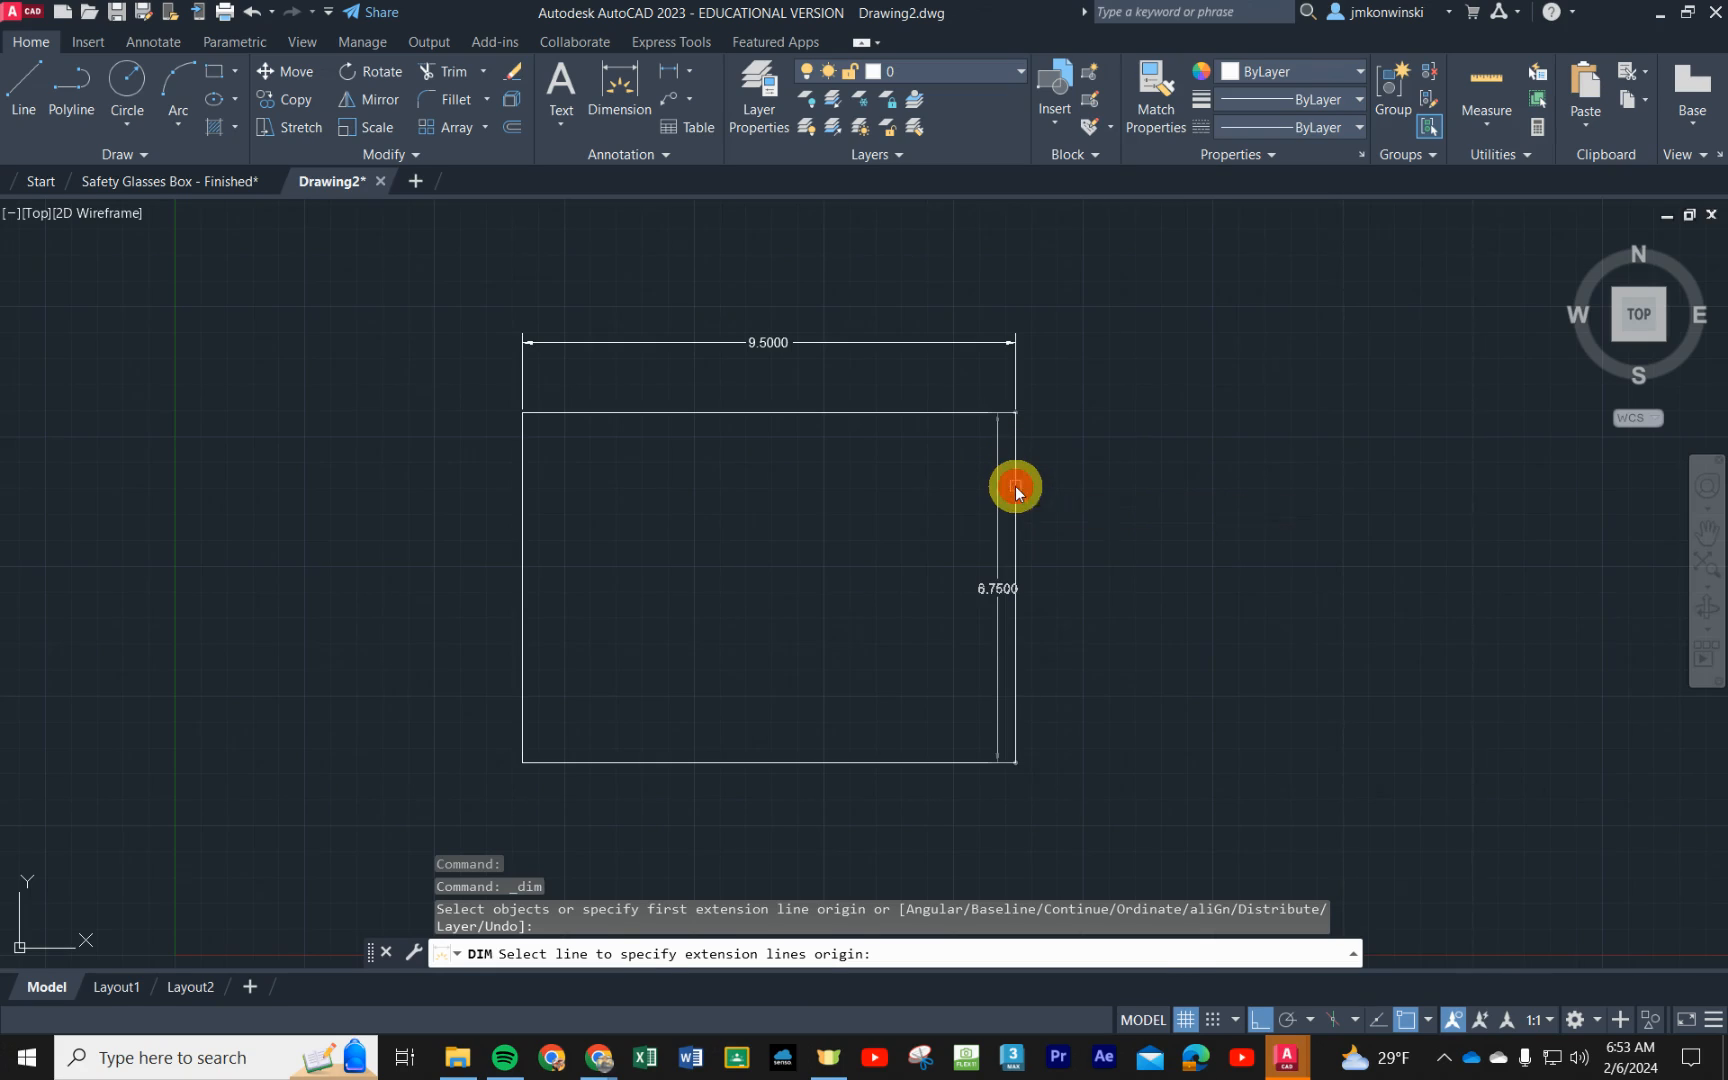
pyautogui.click(1015, 486)
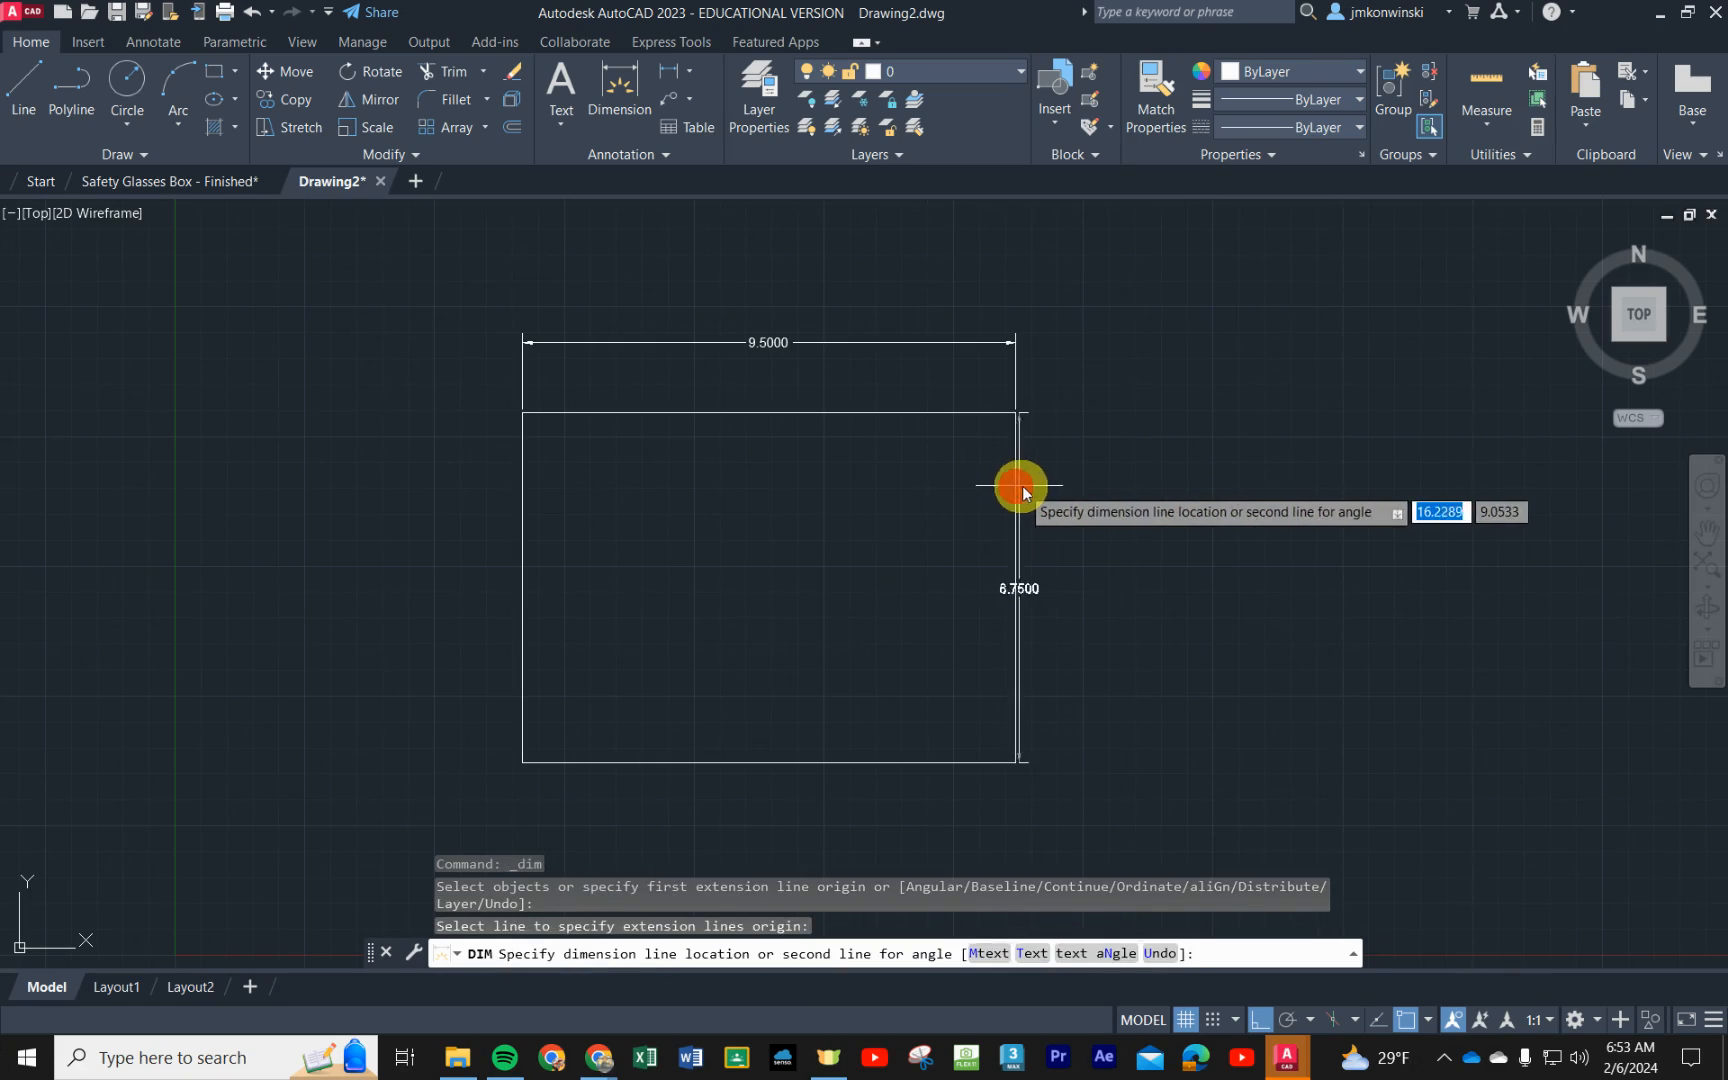
pyautogui.click(1088, 490)
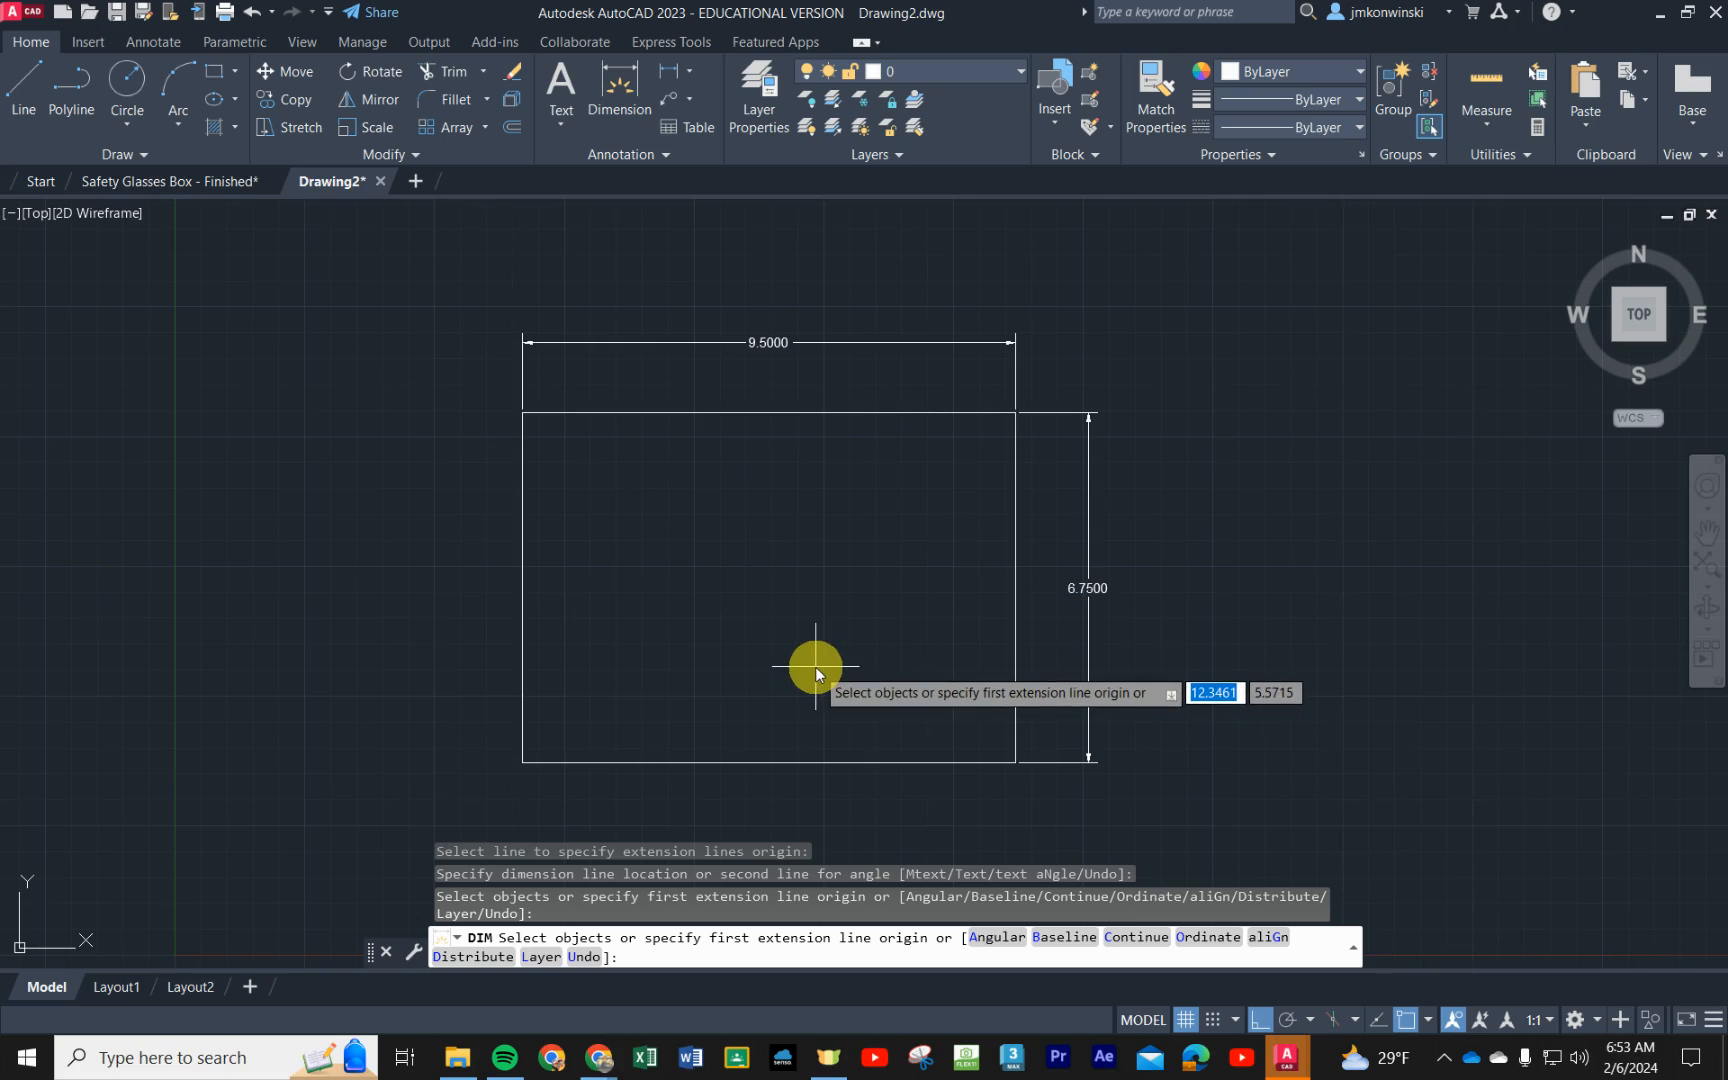